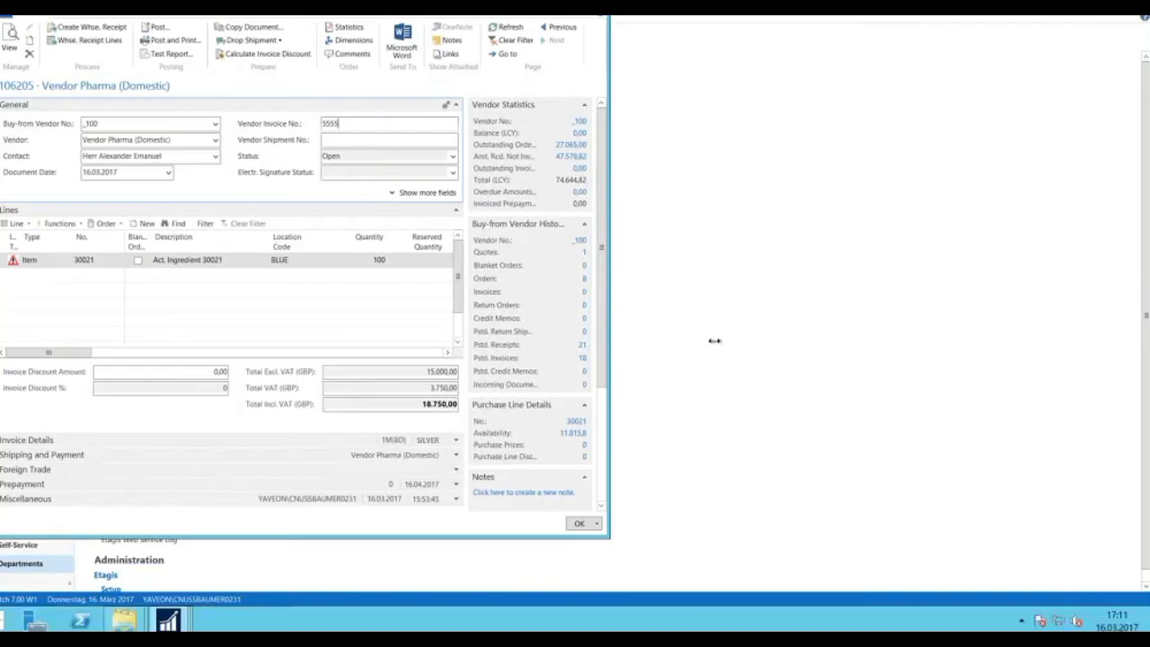
# Assign lot LOT0034 to the 100 units of item 30021 on the purchase line.
pyautogui.click(5, 264)
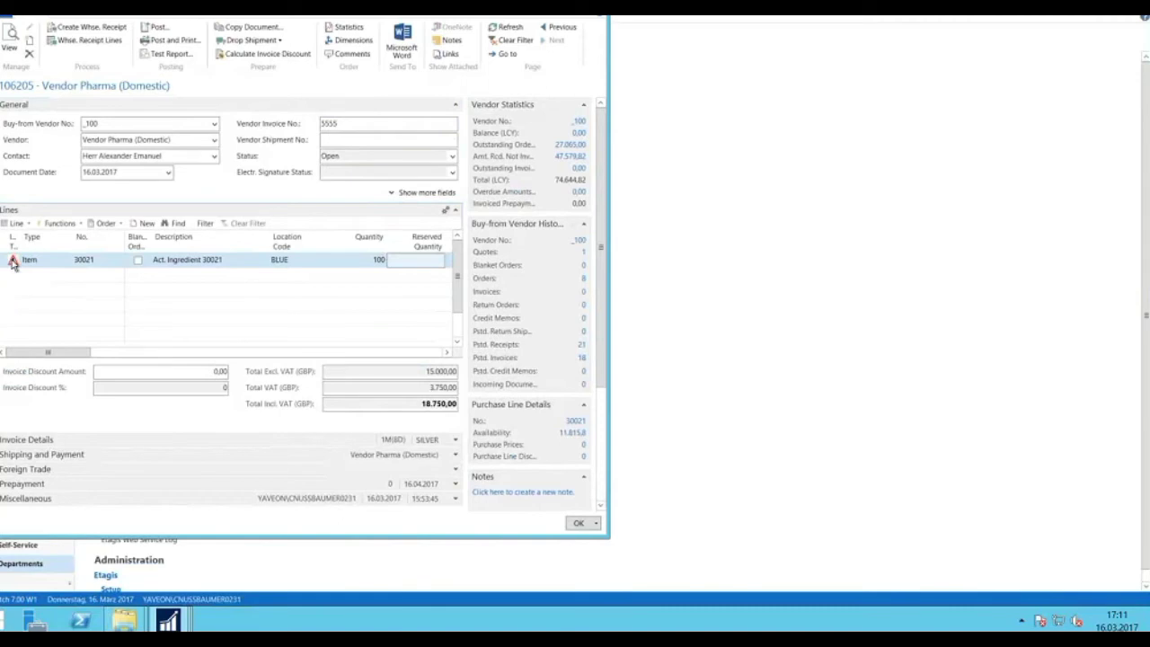
pyautogui.click(13, 262)
pyautogui.hotkey('ctrl', 'alt', 'i')
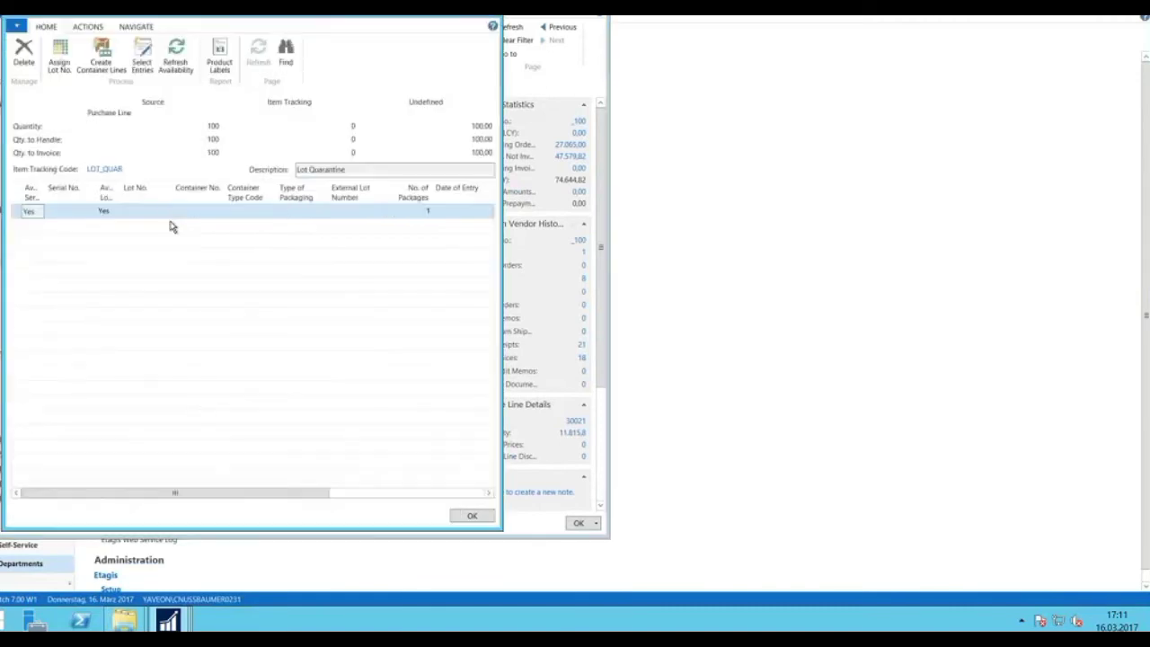
pyautogui.click(60, 56)
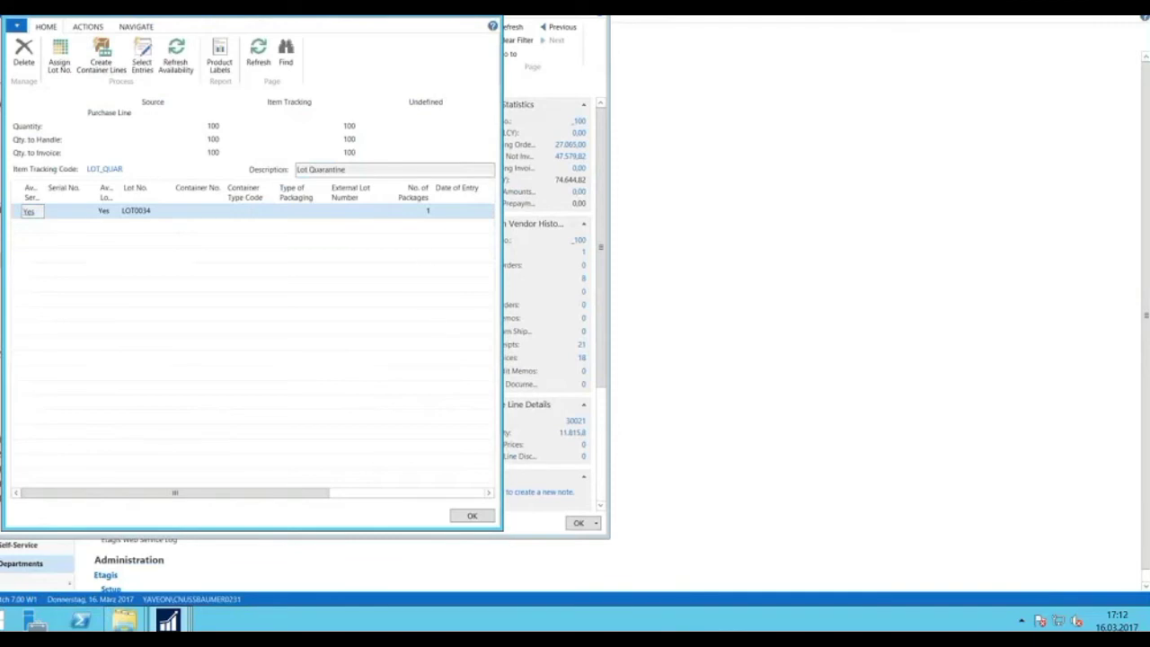
pyautogui.click(471, 515)
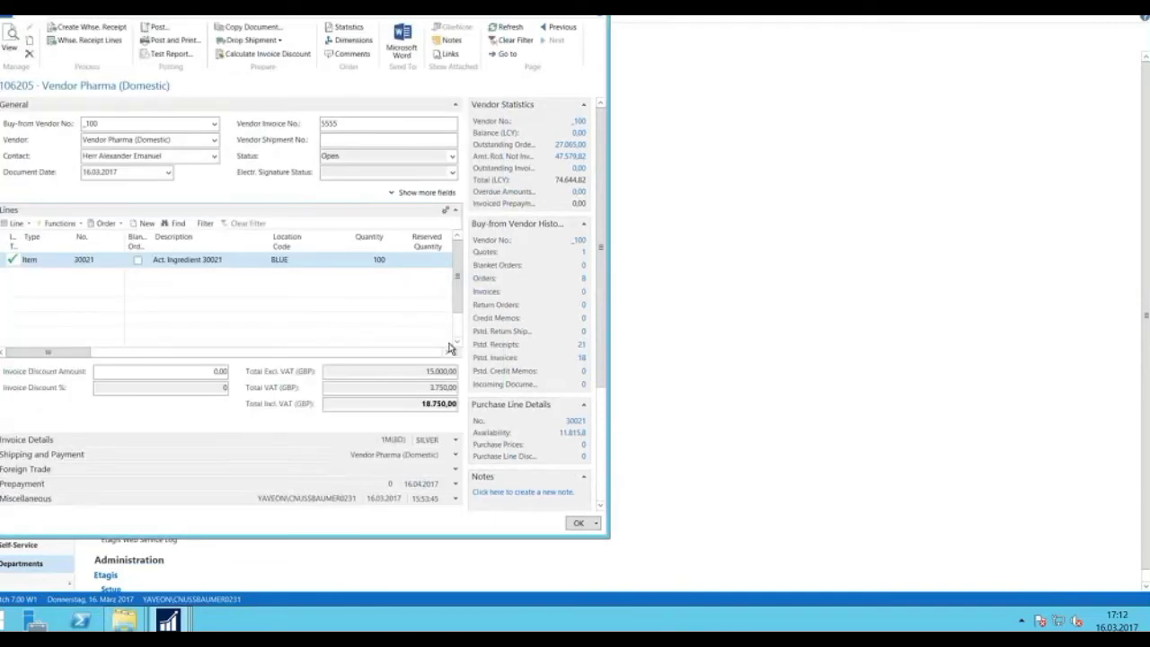
# Post the purchase order as Receive and Invoice, declining to open the posted invoice.
pyautogui.click(158, 28)
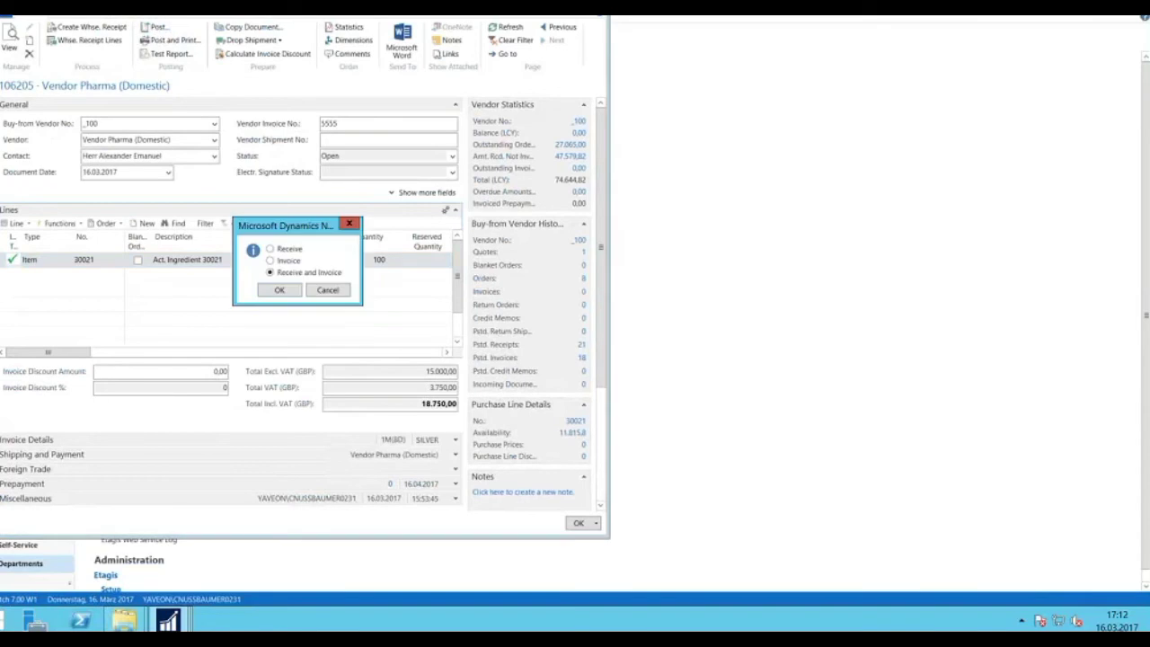
pyautogui.click(280, 291)
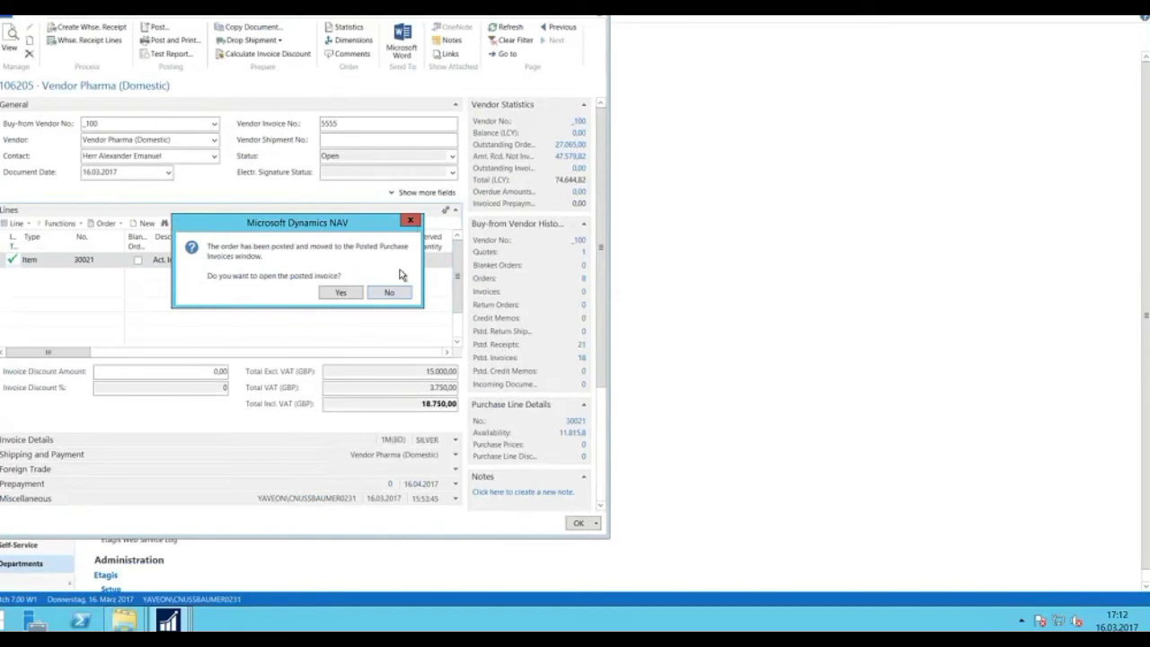
pyautogui.press('Escape')
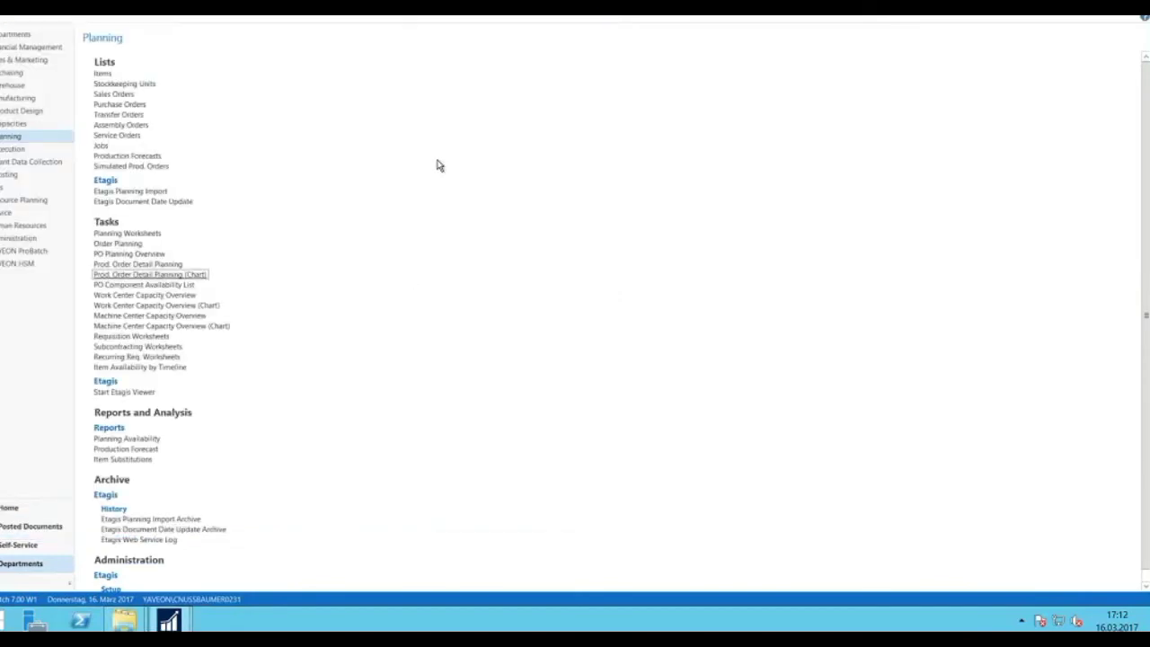
# Go to Quality Assurance's Released Inspection Orders and open IO00053 for Act. Ingredient 30021.
pyautogui.click(14, 253)
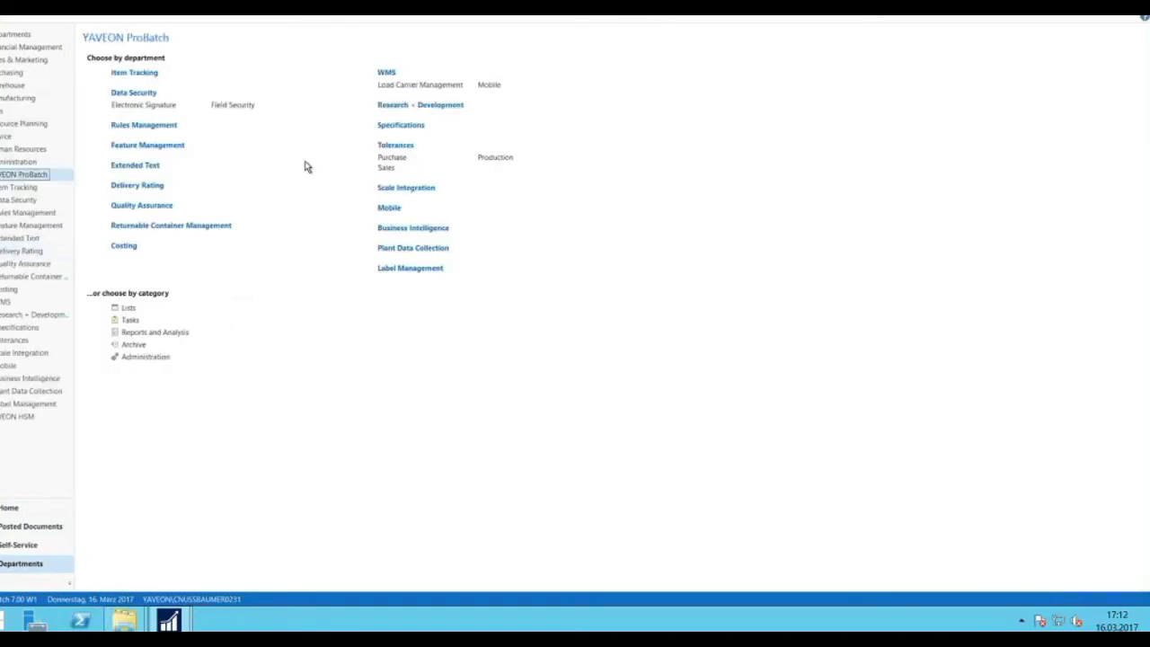
pyautogui.click(144, 206)
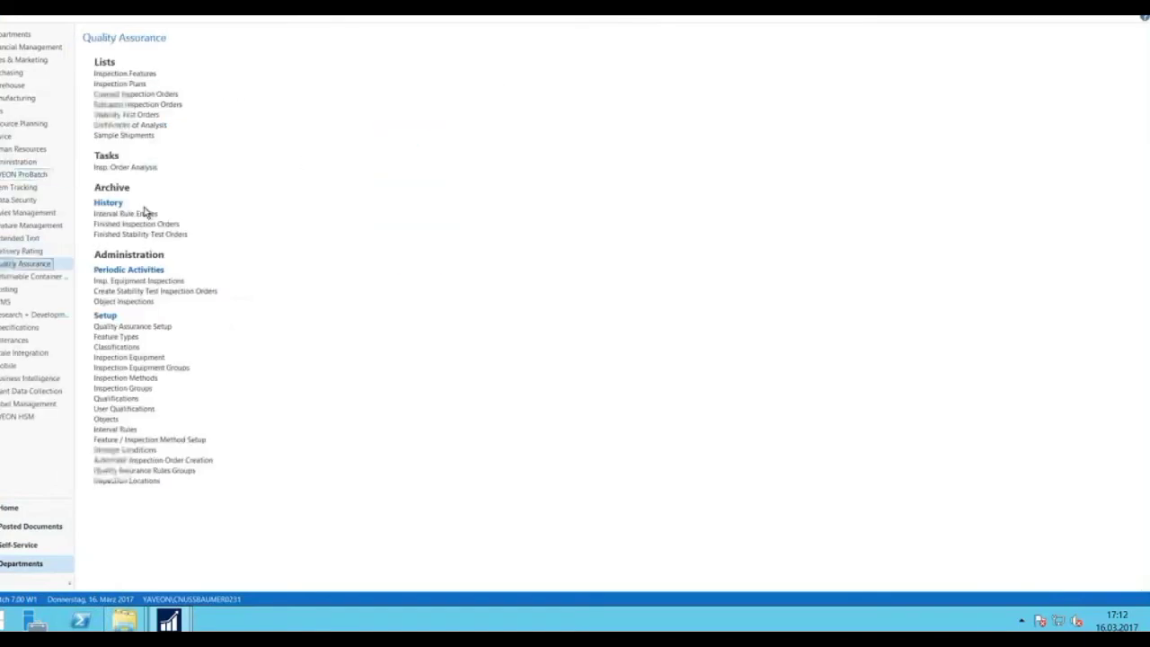
pyautogui.click(139, 105)
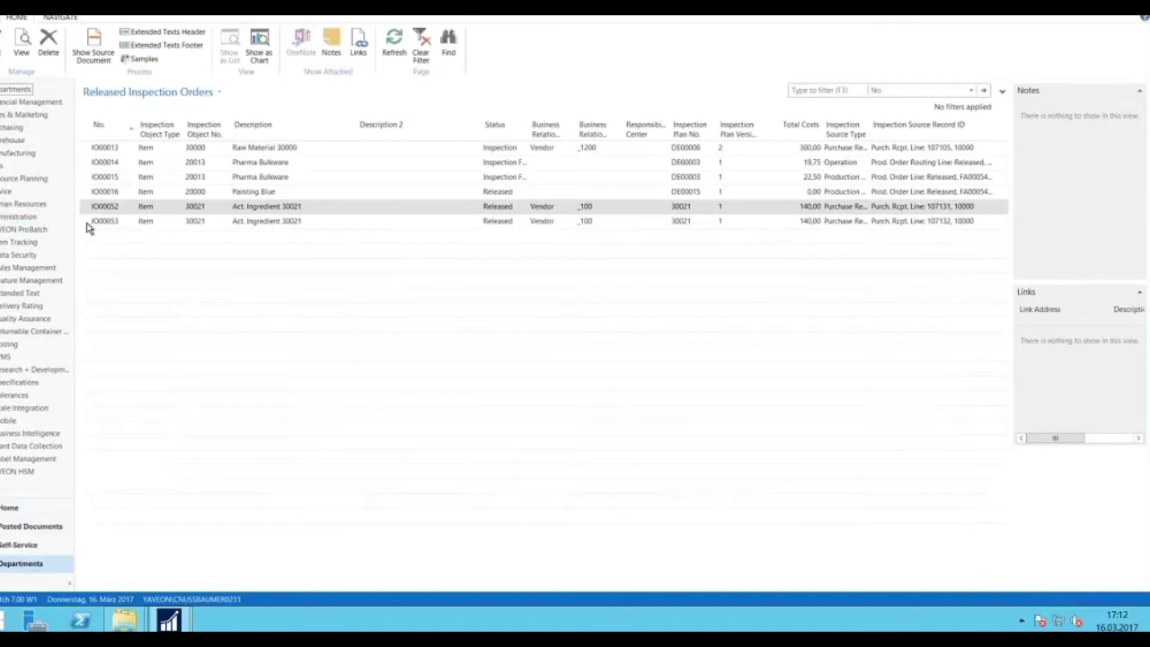
pyautogui.click(86, 225)
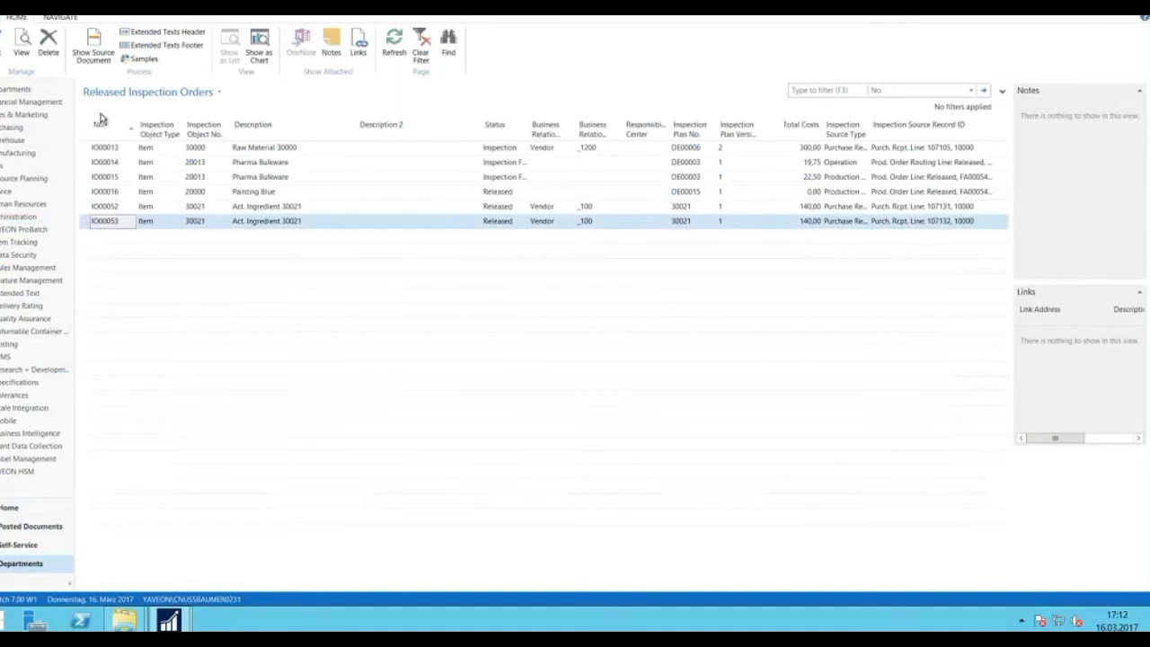
pyautogui.click(5, 40)
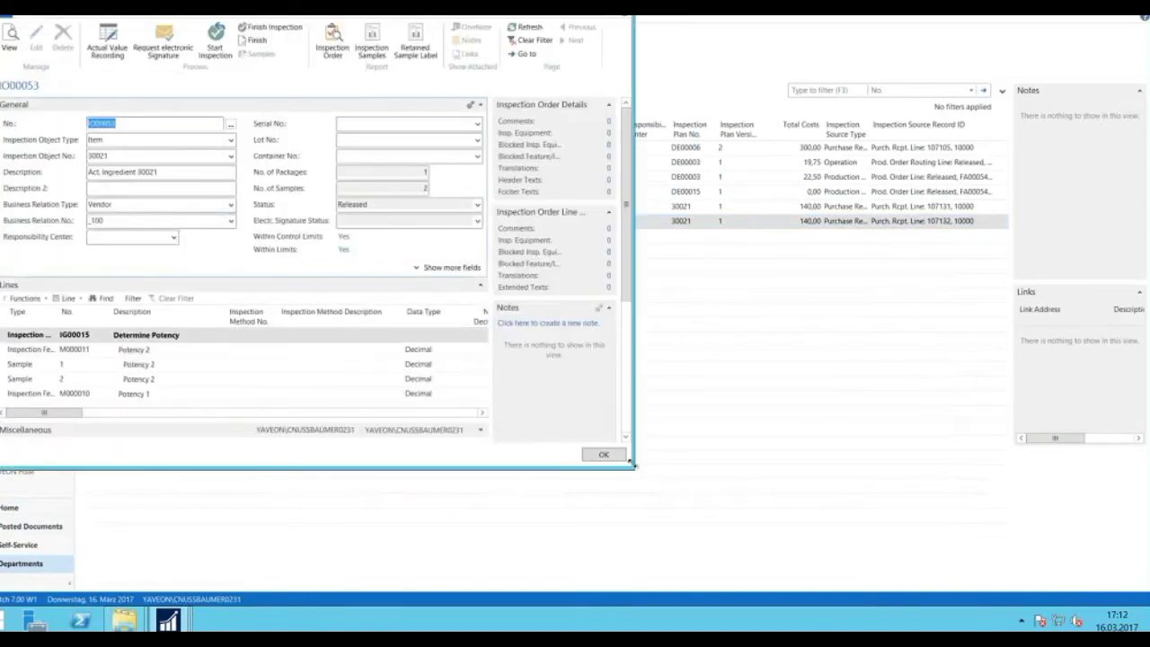
pyautogui.moveTo(1071, 543); pyautogui.dragTo(1072, 544)
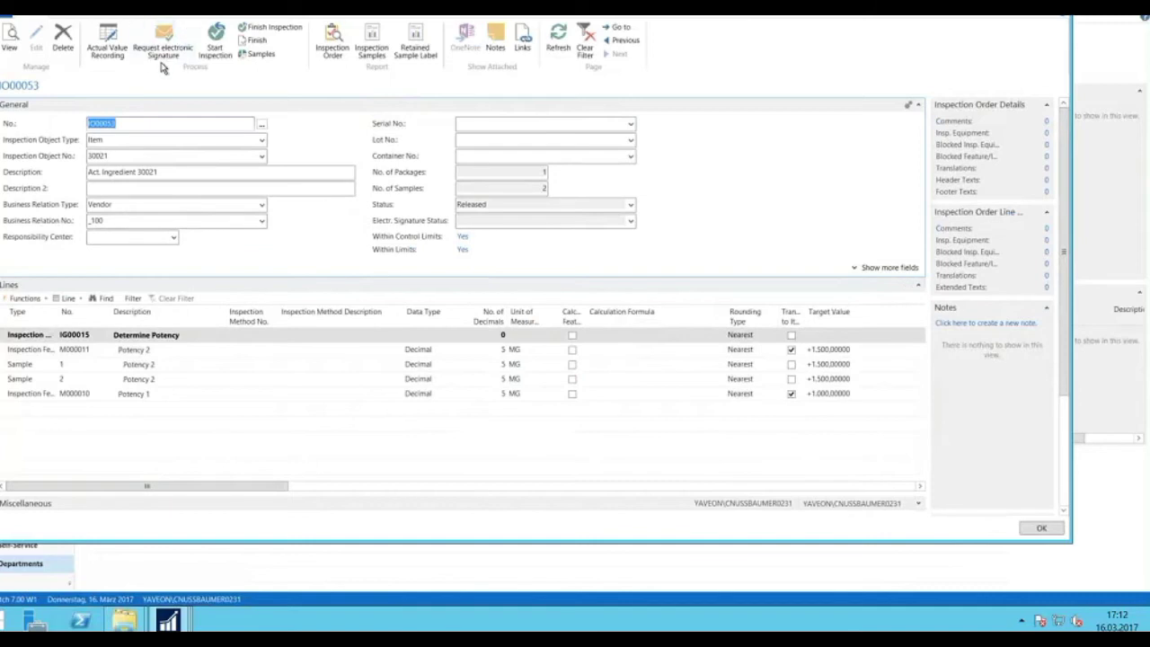
pyautogui.click(110, 42)
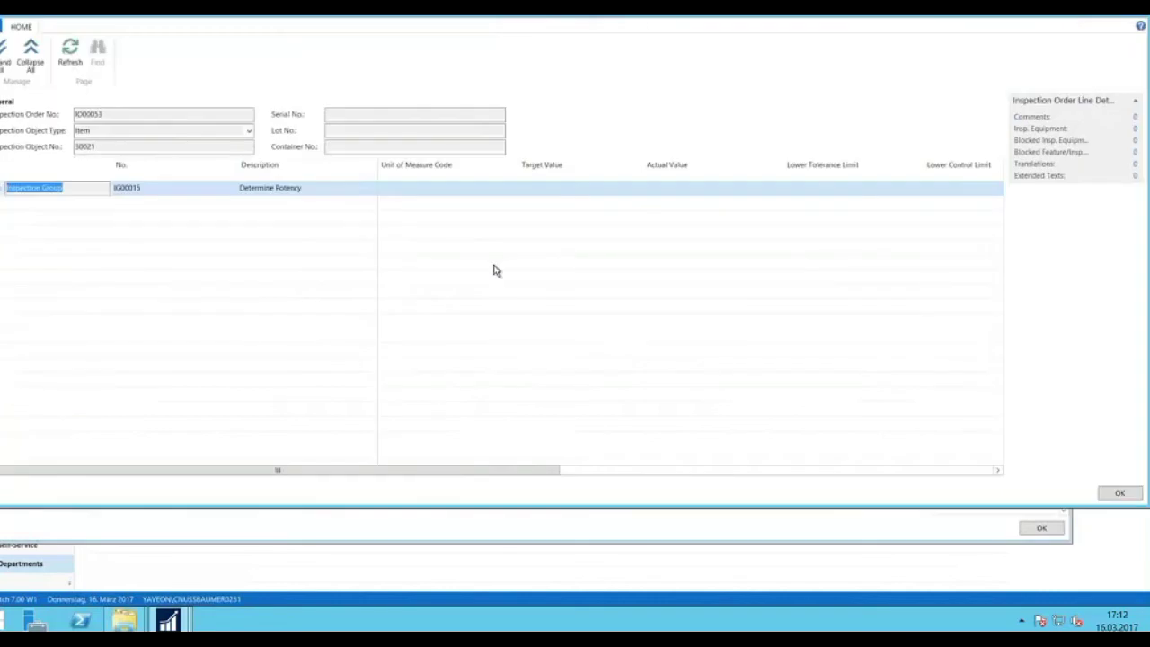
pyautogui.click(5, 52)
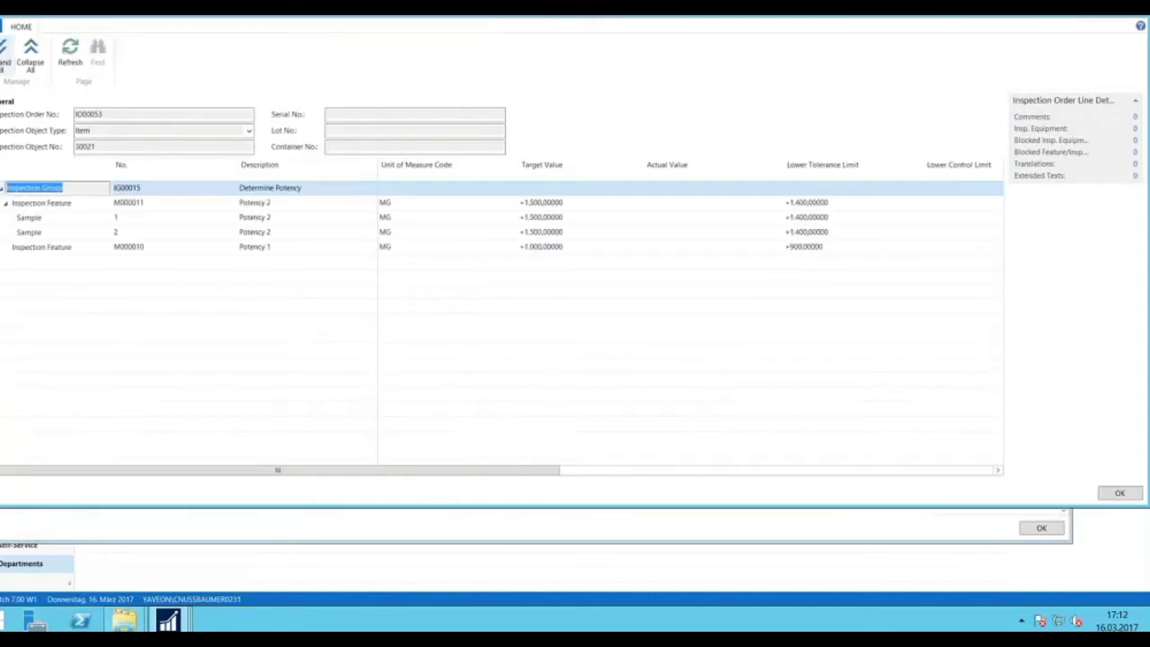
pyautogui.click(666, 209)
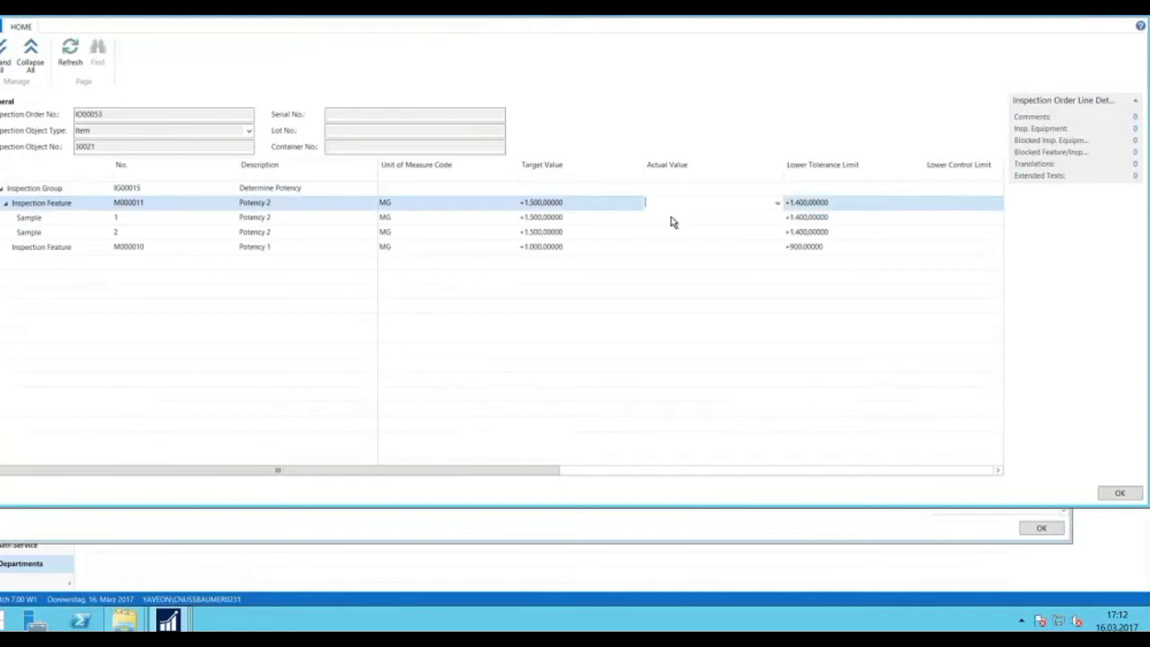
pyautogui.press('Escape')
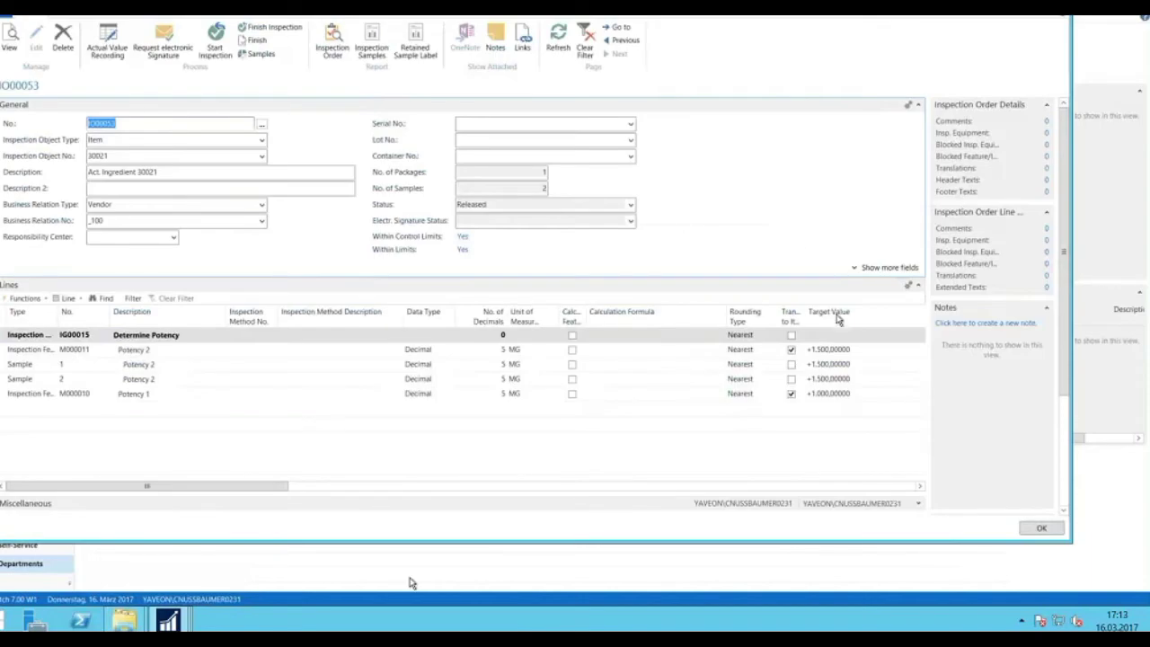
pyautogui.moveTo(321, 488); pyautogui.dragTo(277, 495)
# Open Actual Value Recording, expand all, and discard a rejected 1500 entered on feature M000011.
pyautogui.click(110, 45)
pyautogui.click(7, 55)
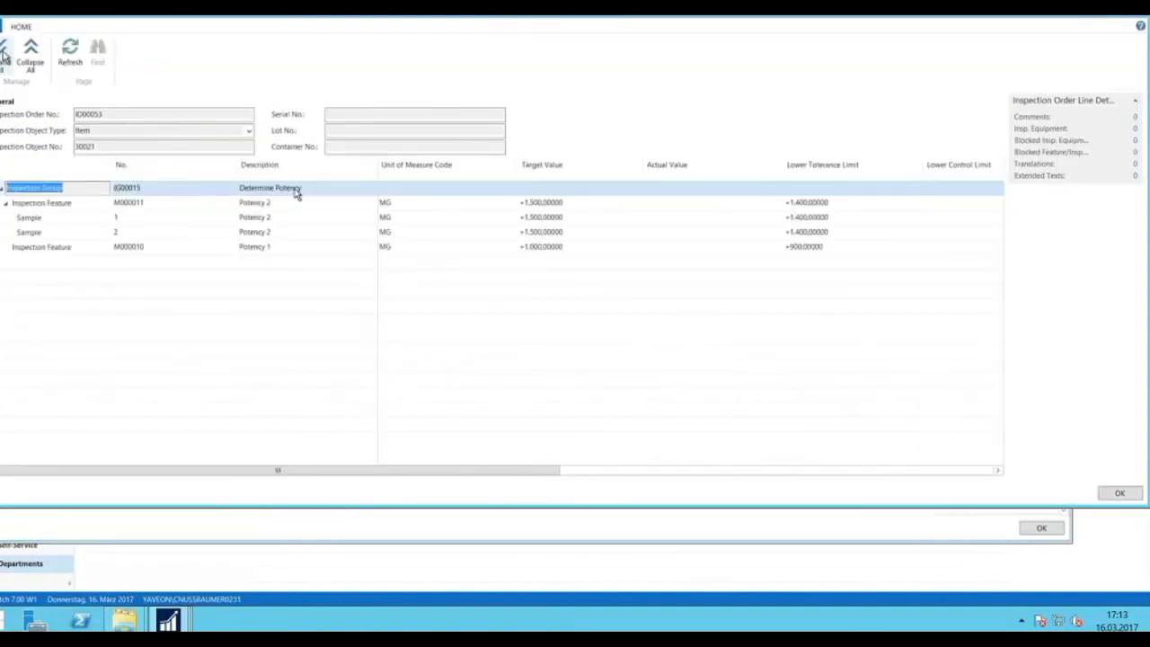
pyautogui.click(669, 205)
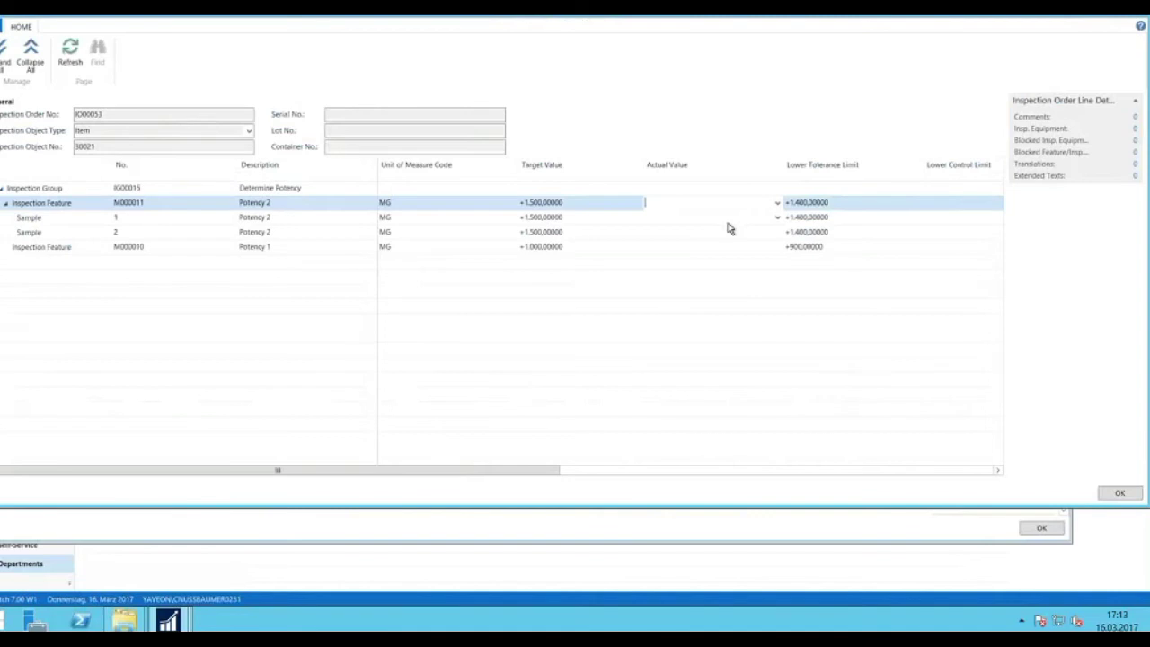
pyautogui.write('1500')
pyautogui.press('Return')
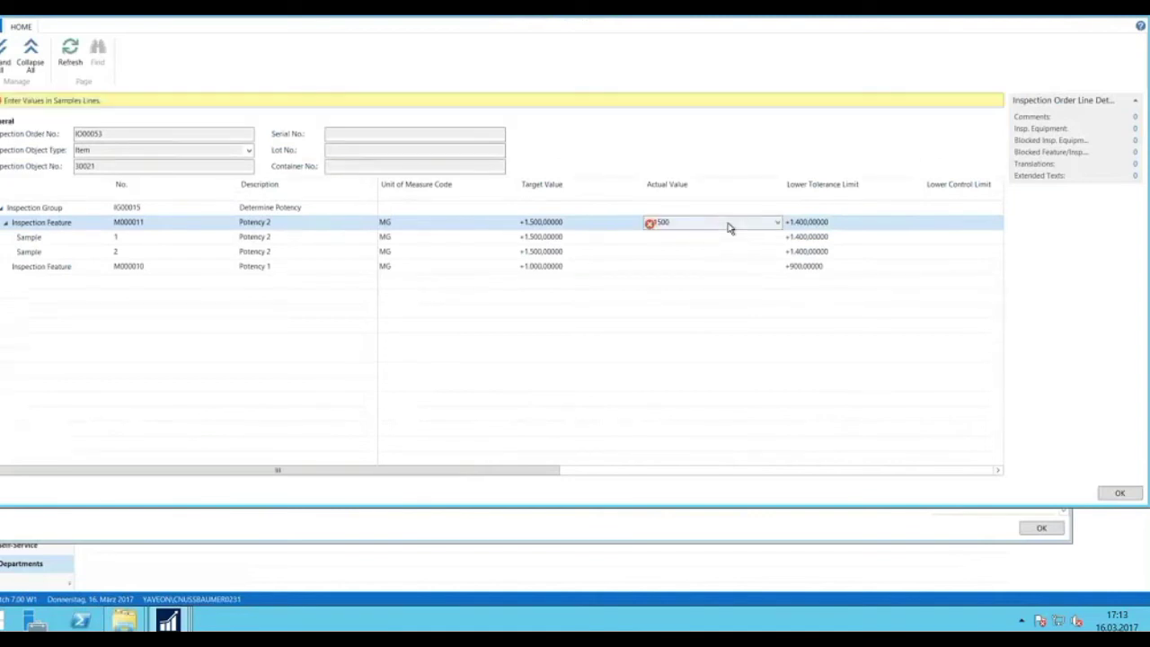
pyautogui.press('Escape')
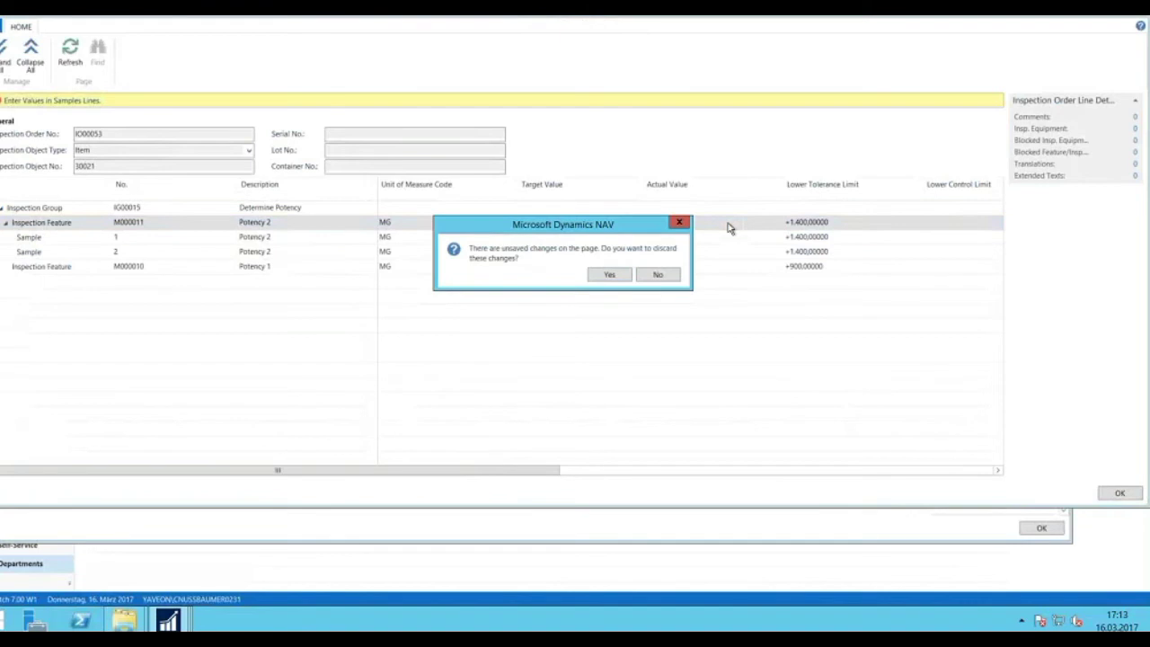
pyautogui.press('Return')
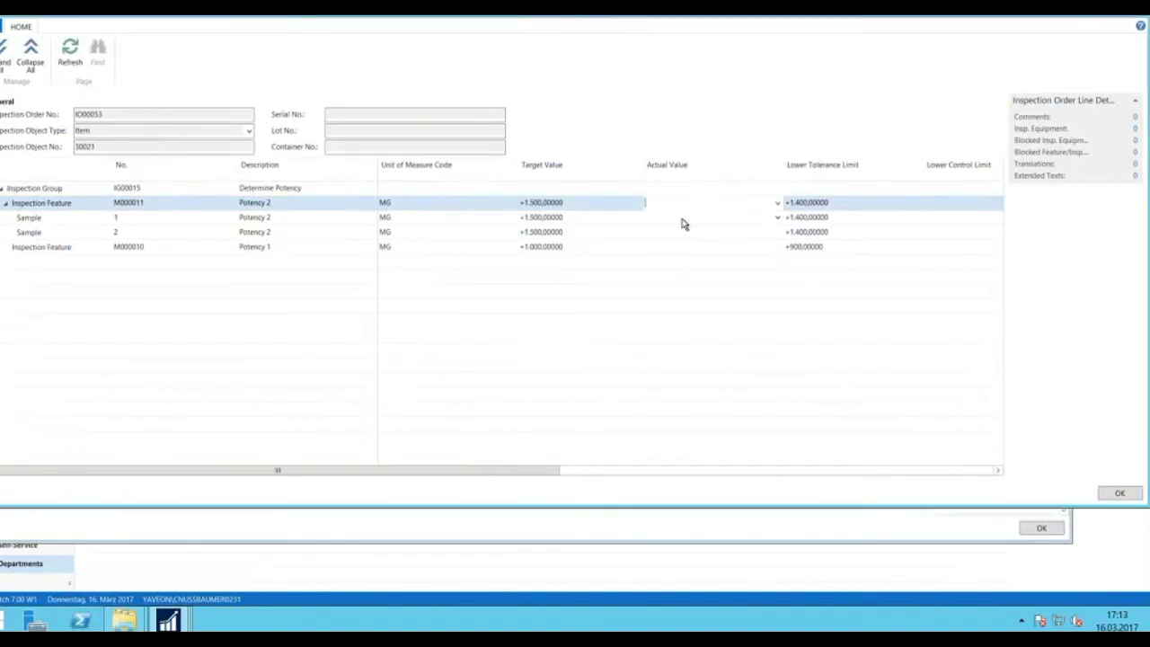
# Enter 1500 for Sample 1 and Sample 2 and 1000 for Potency 1, then save.
pyautogui.click(684, 218)
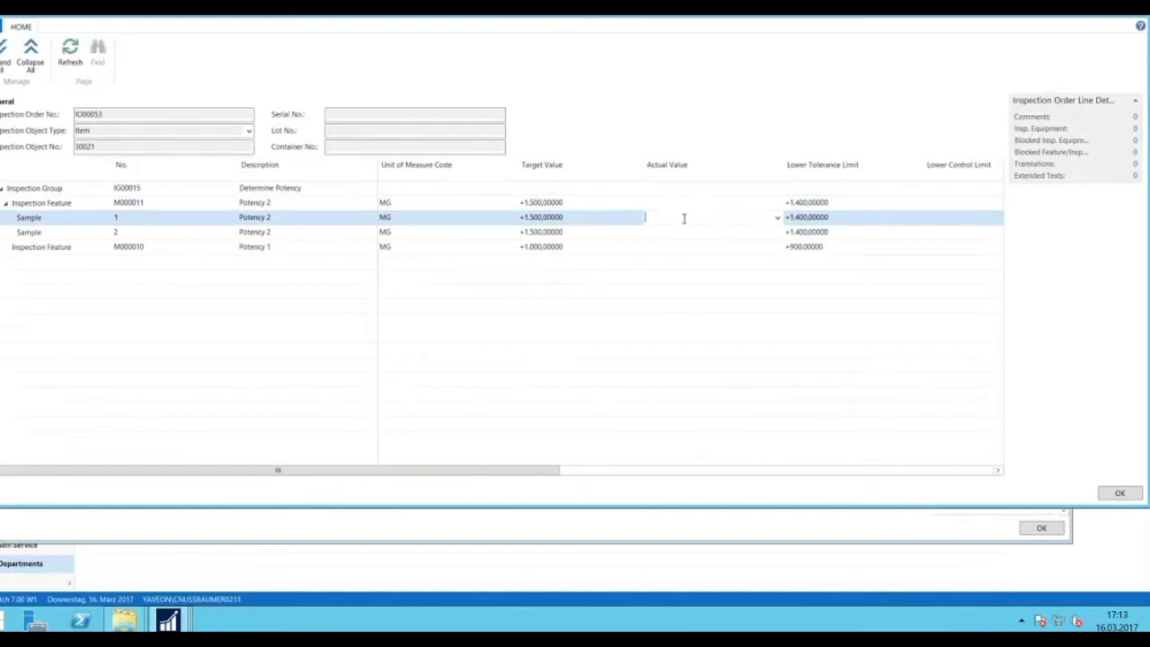
pyautogui.write('1500')
pyautogui.press('Down')
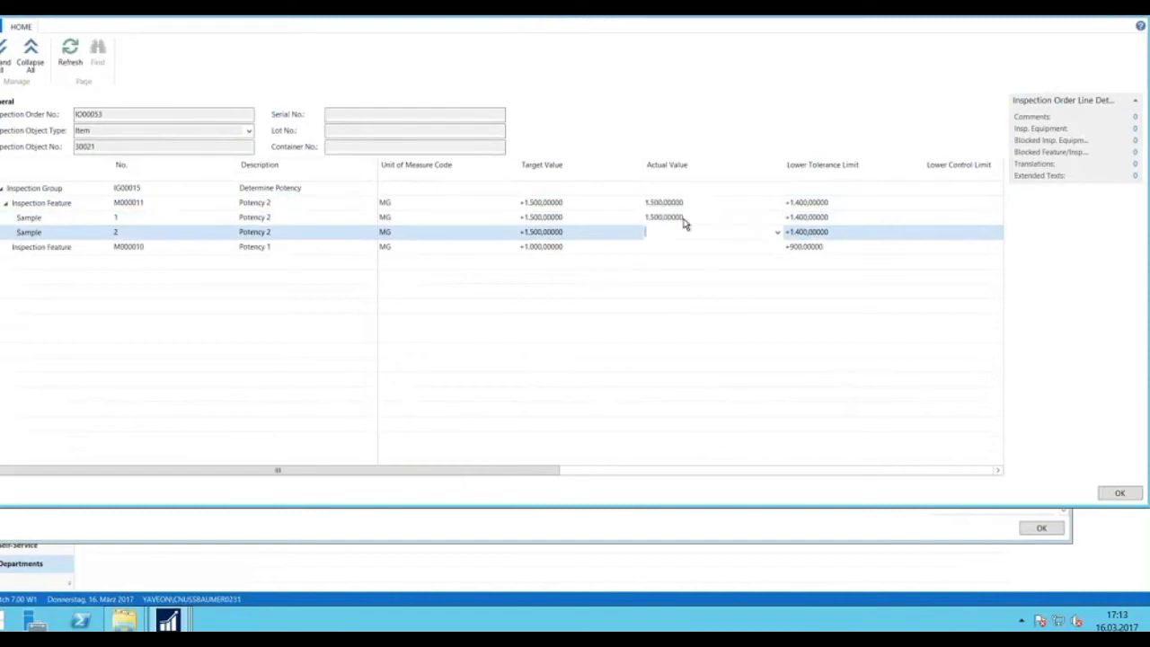
pyautogui.write('1500')
pyautogui.press('Down')
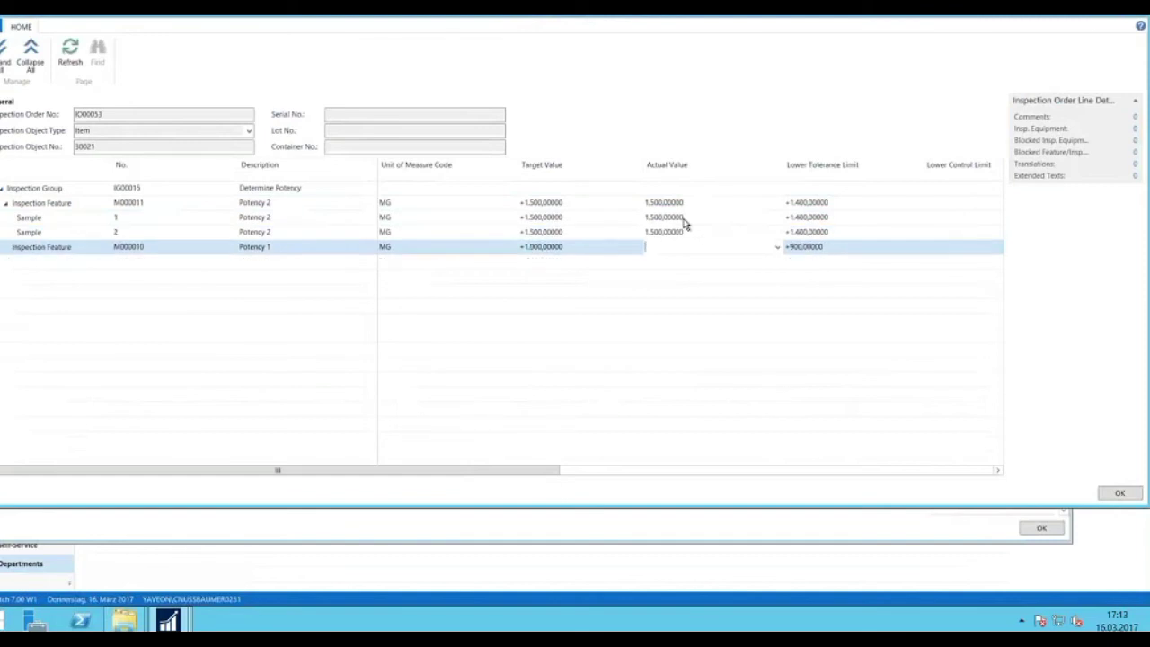
pyautogui.write('1000')
pyautogui.press('Up')
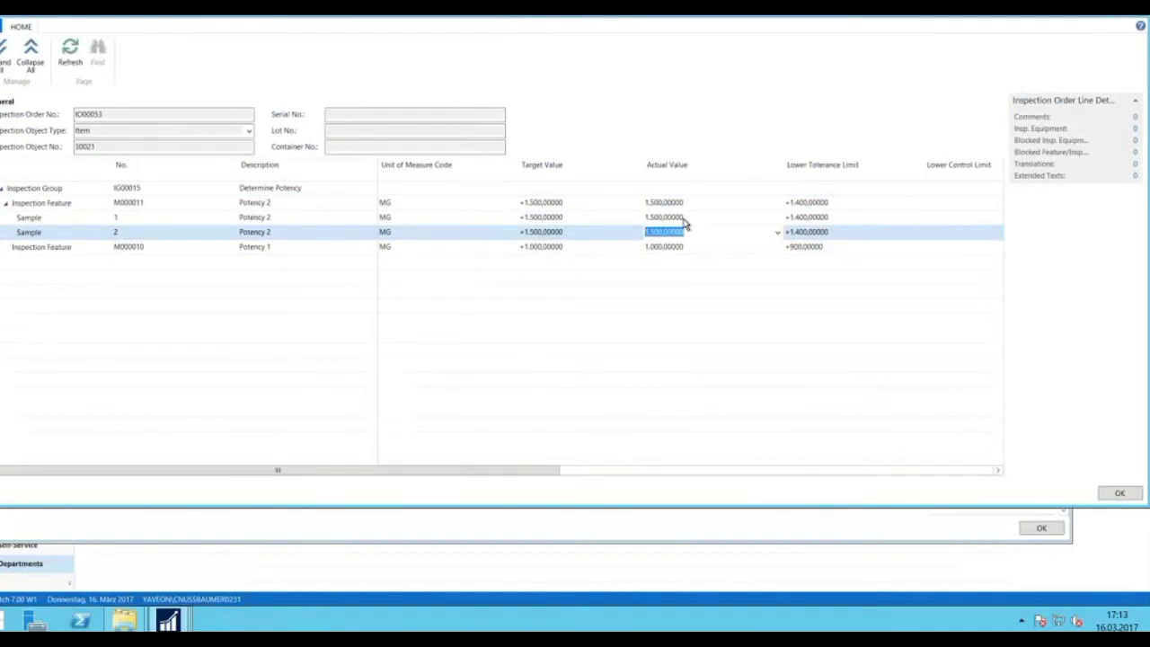
pyautogui.click(1119, 492)
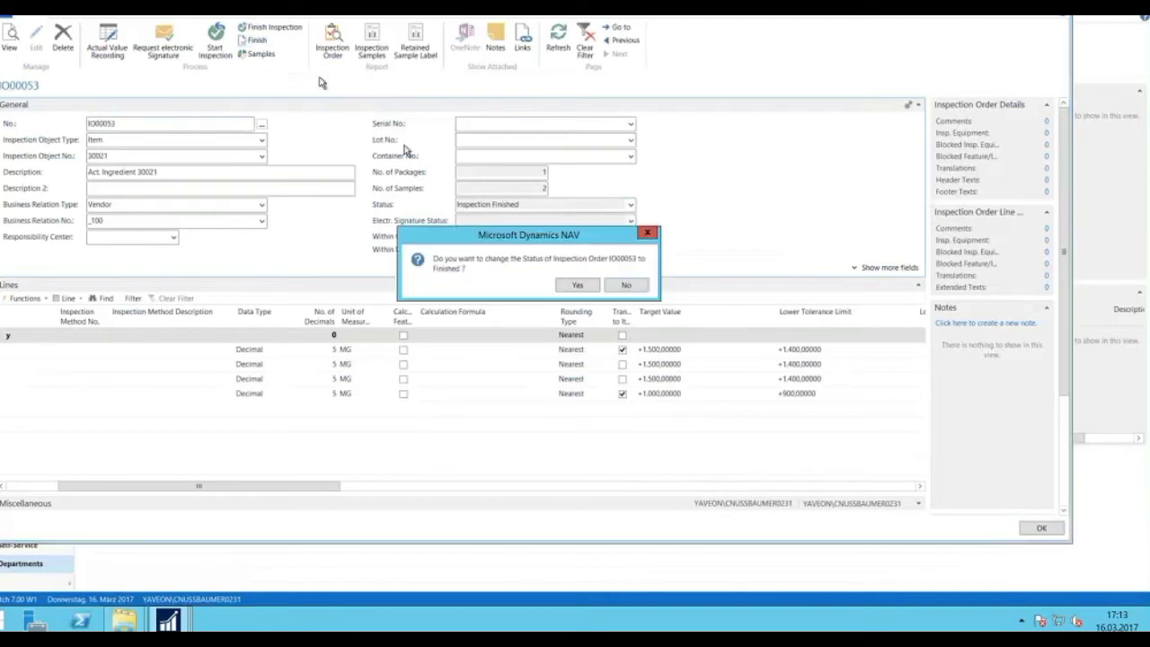
# Confirm setting IO00053 to Finished, acknowledge the status message, and close the IO00052 card.
pyautogui.click(575, 286)
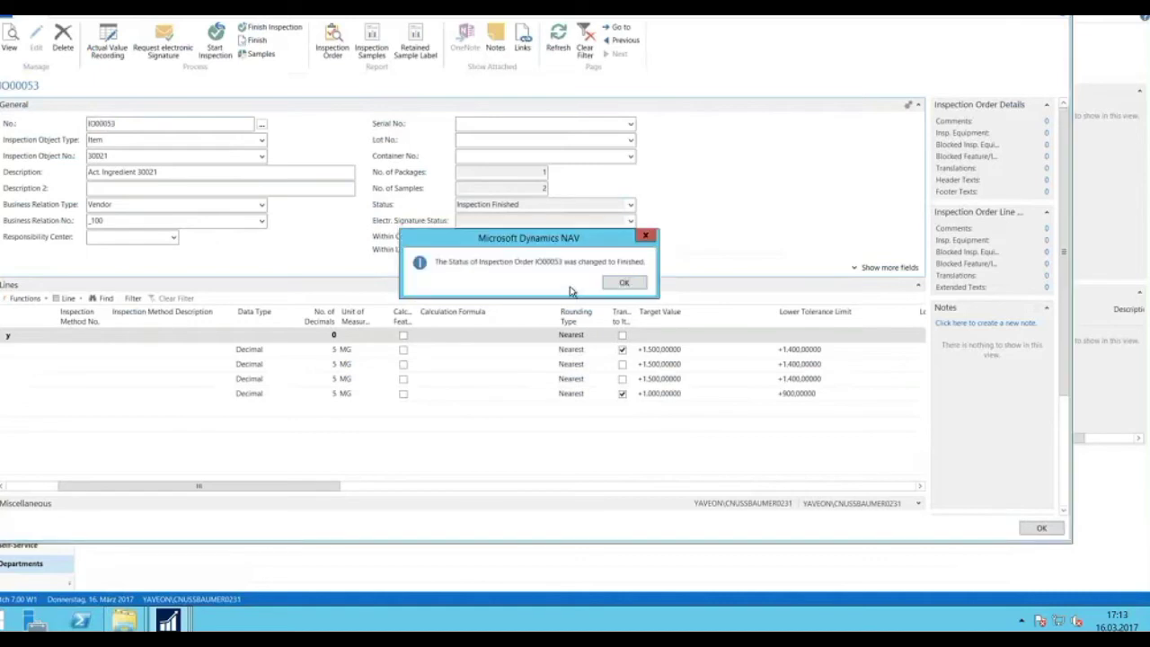
pyautogui.click(619, 286)
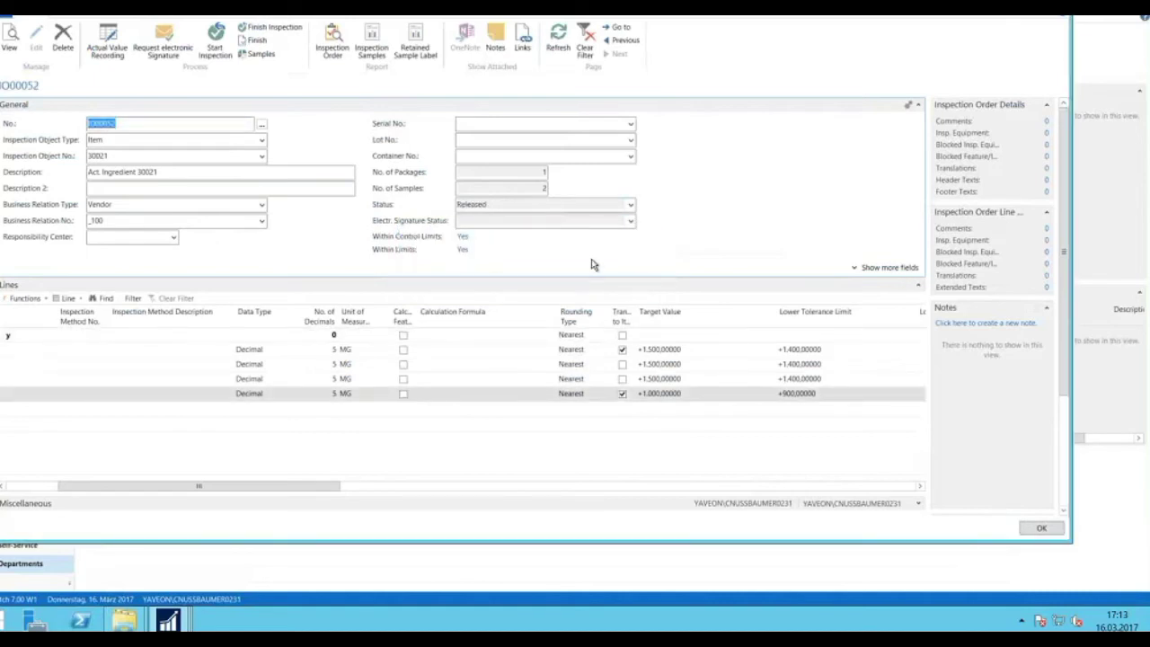
pyautogui.press('Escape')
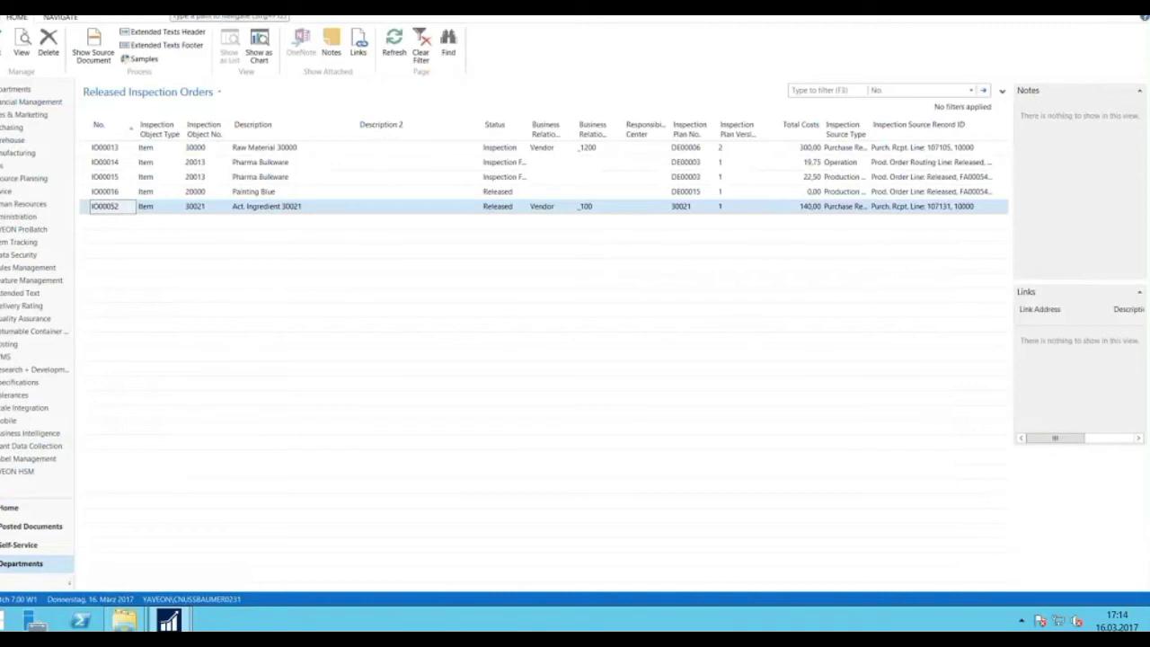
# Open Item Tracking Info Management, find Item No. 30021, and widen the window to show New Status.
pyautogui.click(23, 230)
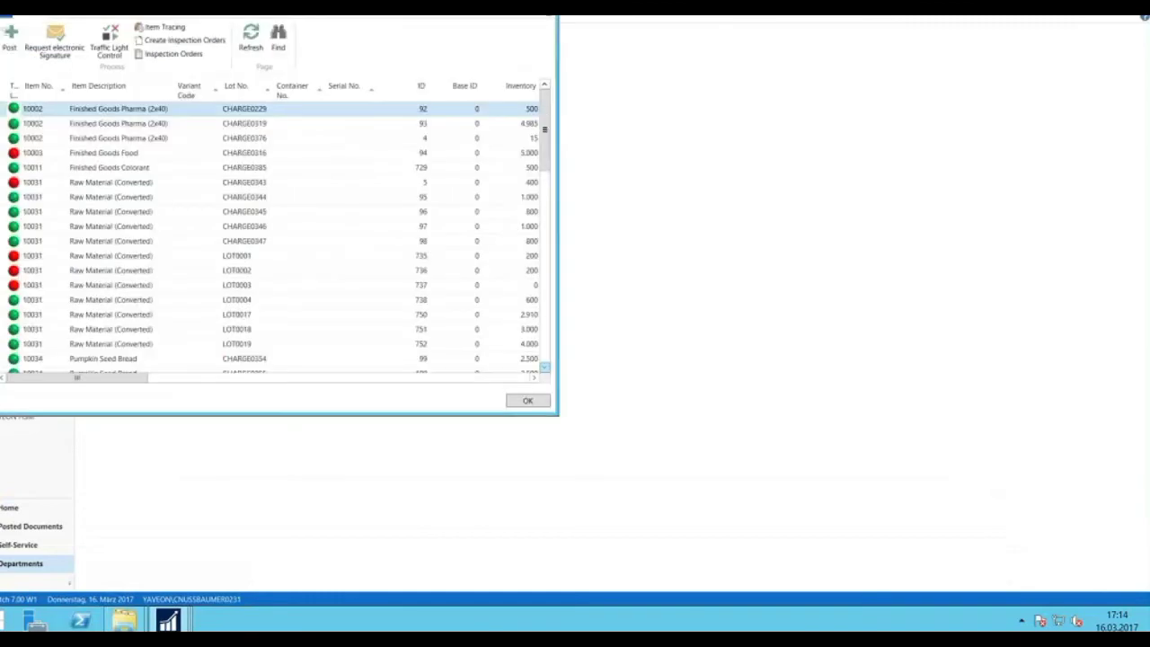
pyautogui.moveTo(559, 420); pyautogui.dragTo(807, 496)
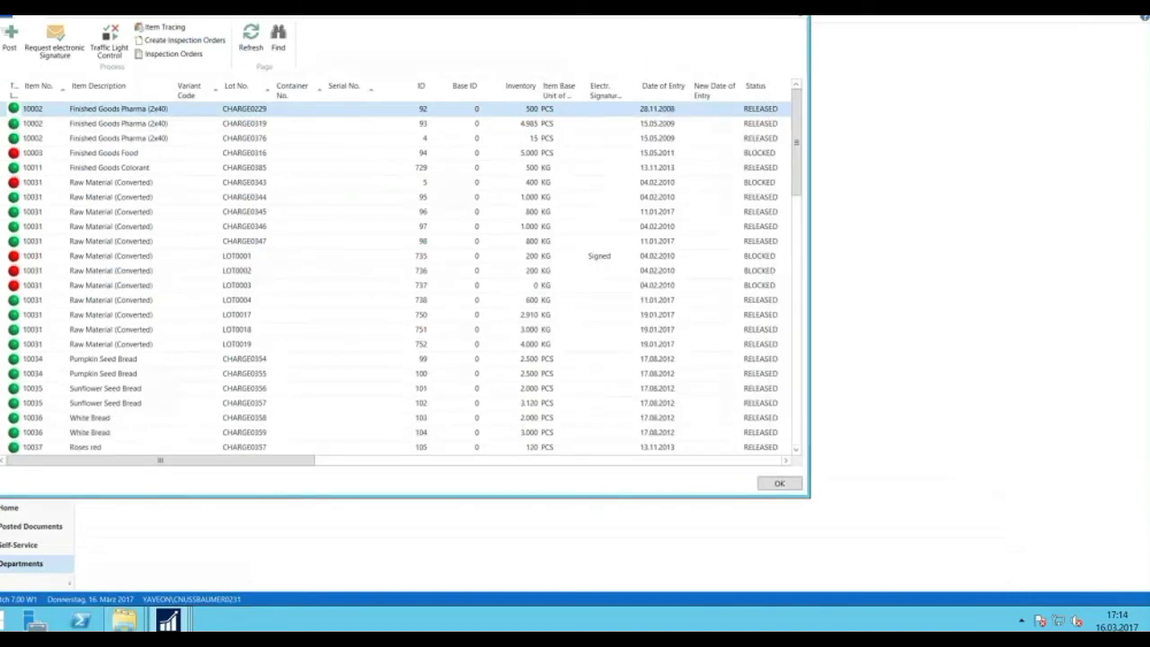
pyautogui.click(61, 169)
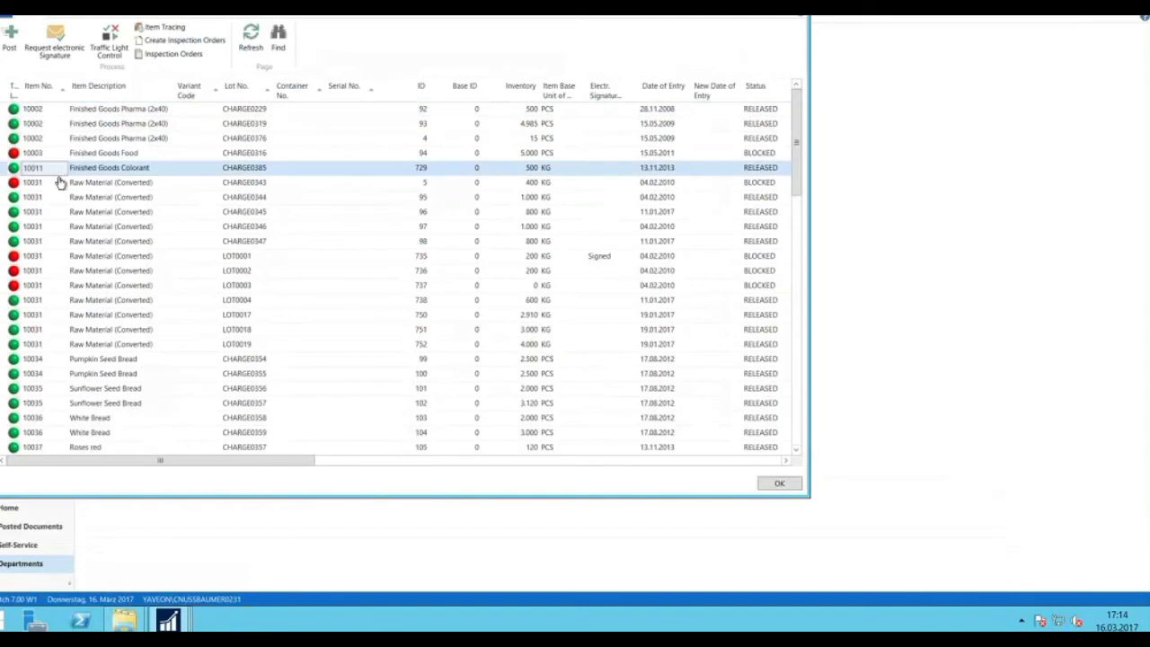
pyautogui.hotkey('ctrl', 'f')
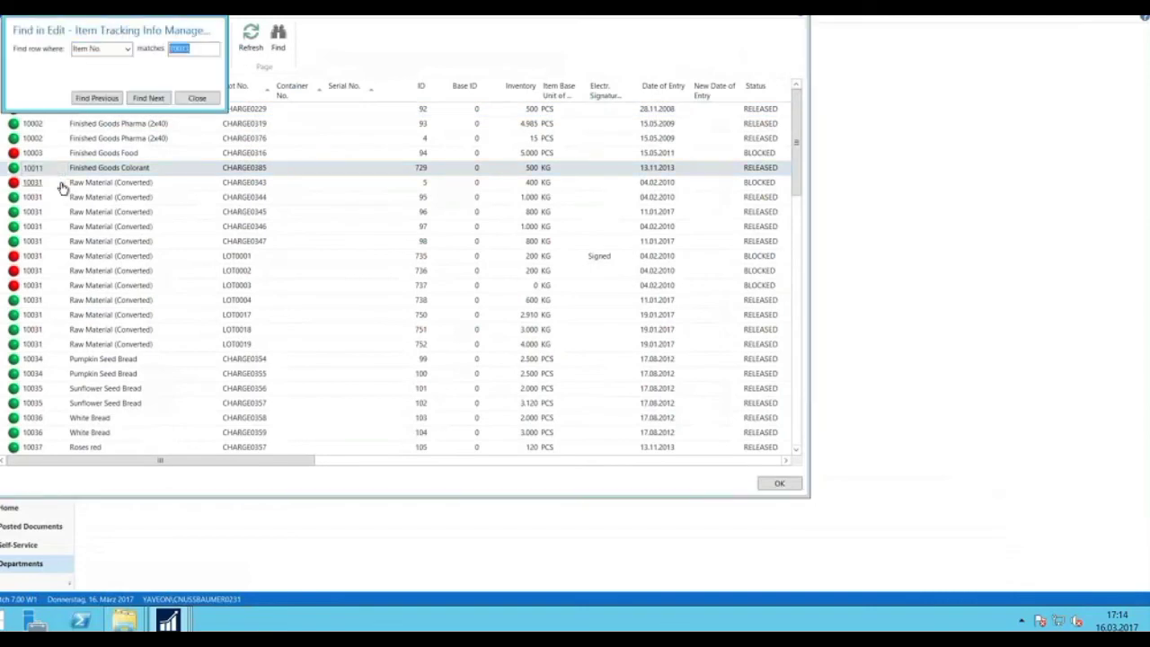
pyautogui.write('30021')
pyautogui.press('Return')
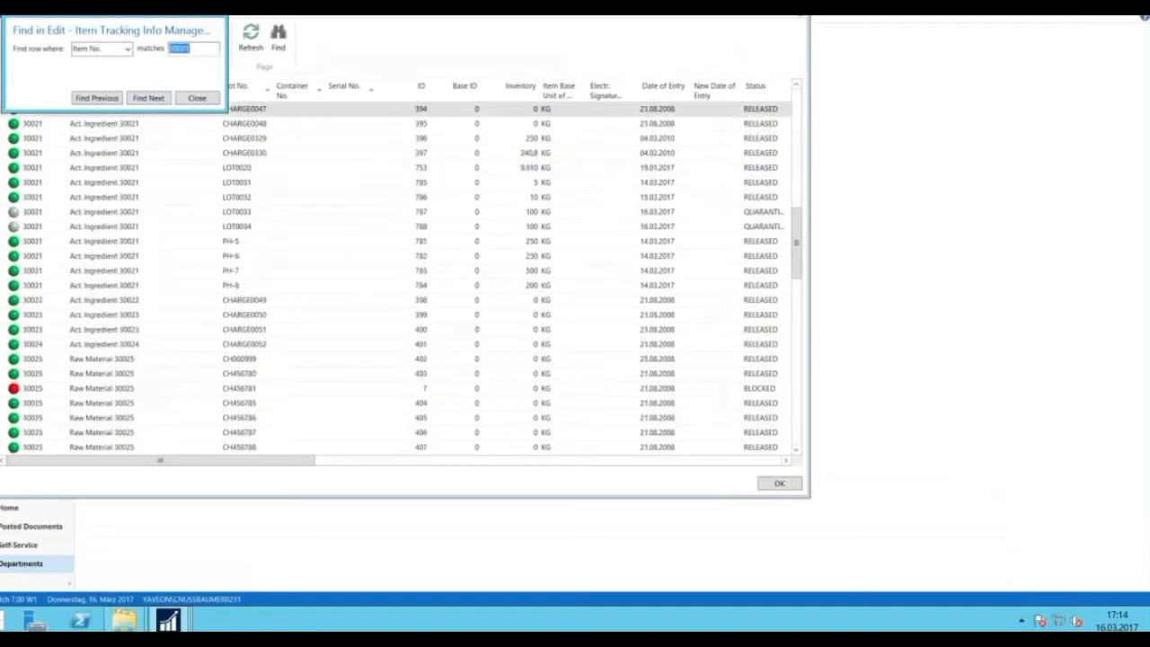
pyautogui.press('Escape')
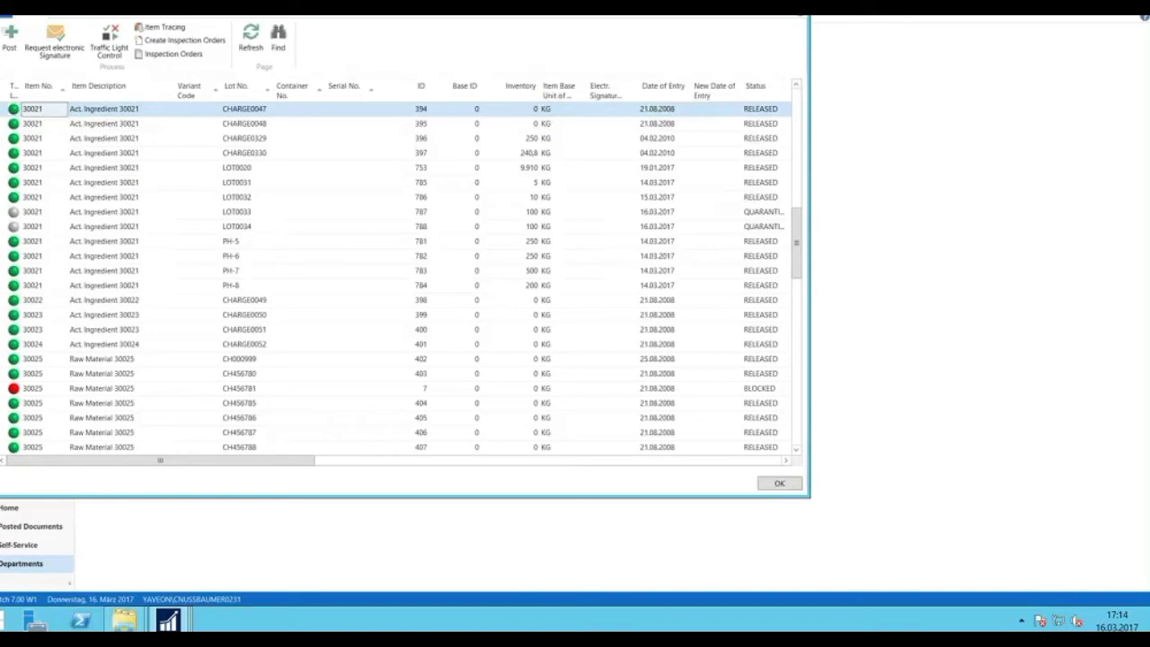
pyautogui.moveTo(810, 234); pyautogui.dragTo(1009, 233)
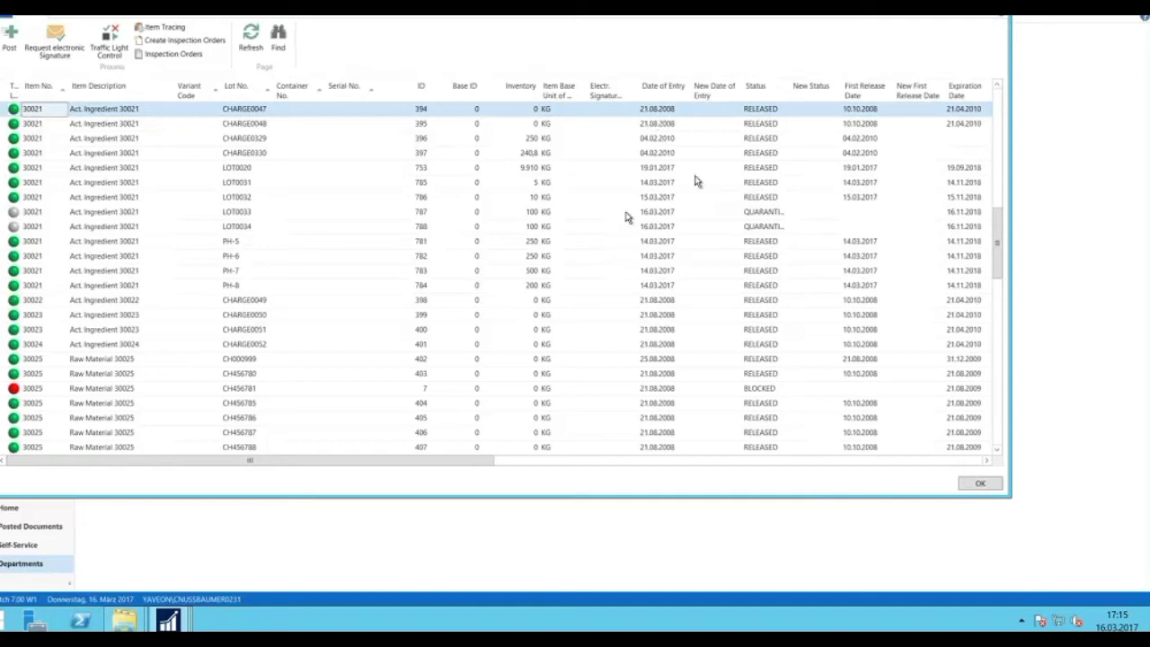
pyautogui.moveTo(833, 217)
# Set LOT0033's new status to RELEASED.
pyautogui.click(808, 216)
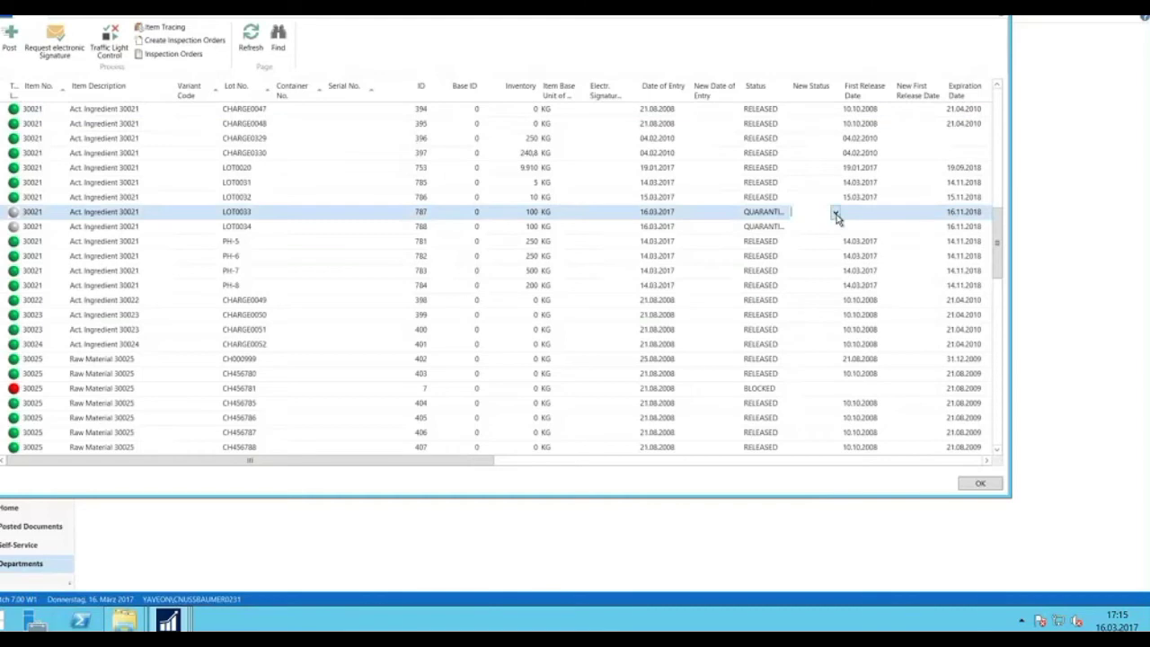
pyautogui.write('rel')
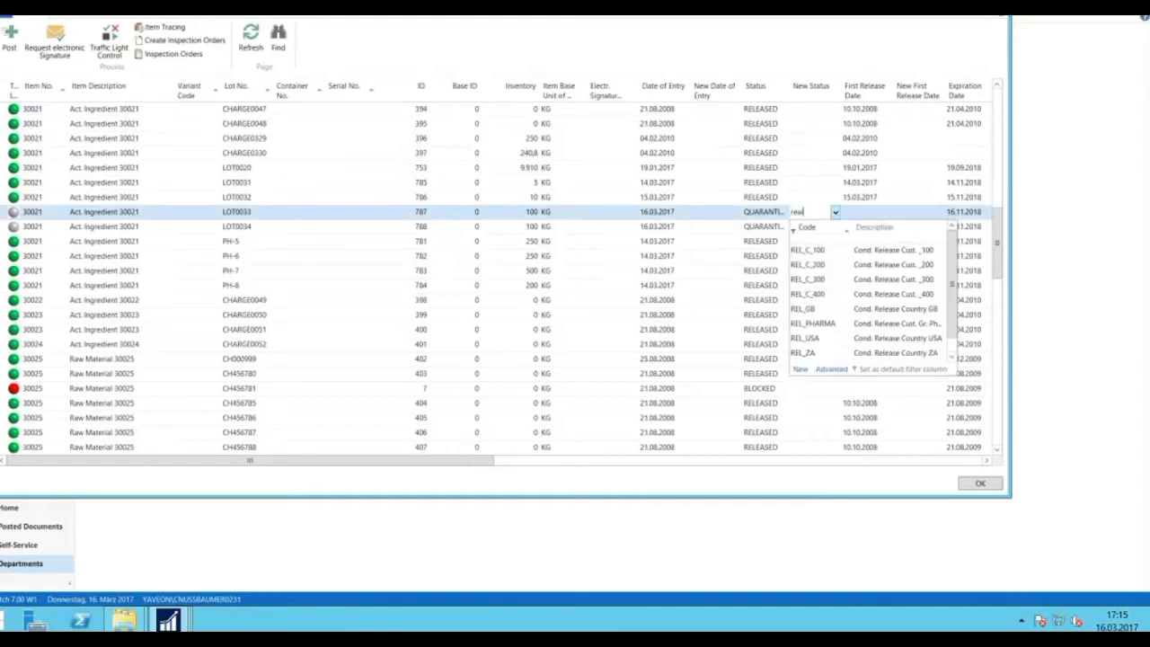
pyautogui.write('eas')
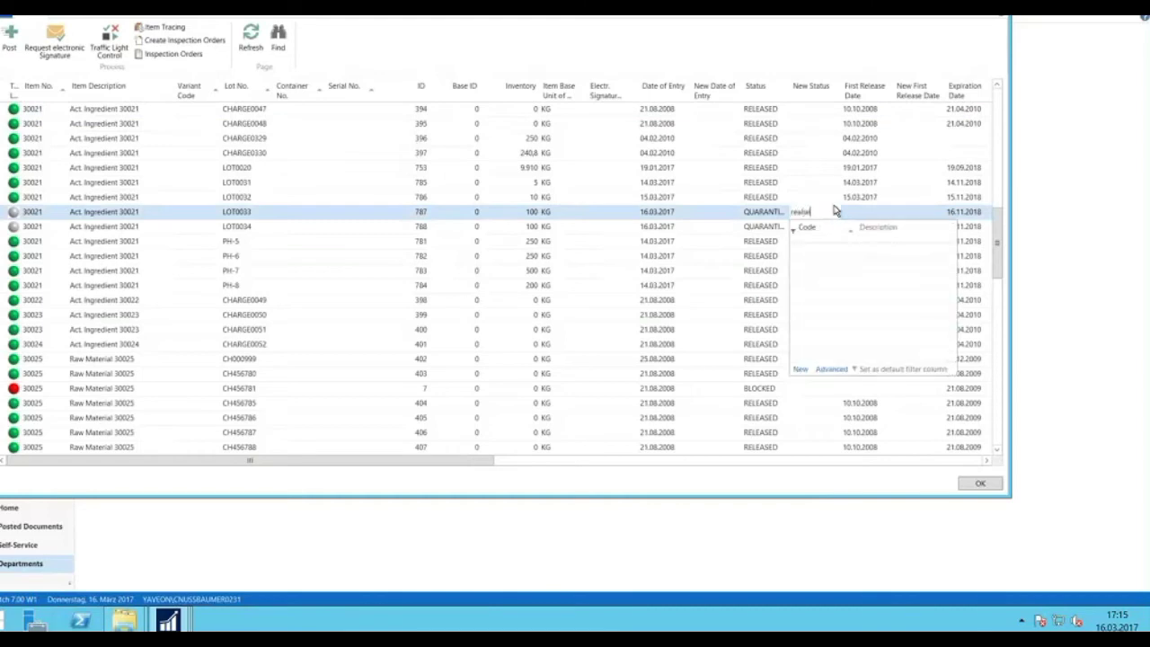
pyautogui.press('BackSpace')
pyautogui.press('BackSpace')
pyautogui.press('BackSpace')
pyautogui.press('BackSpace')
pyautogui.press('BackSpace')
pyautogui.write('l')
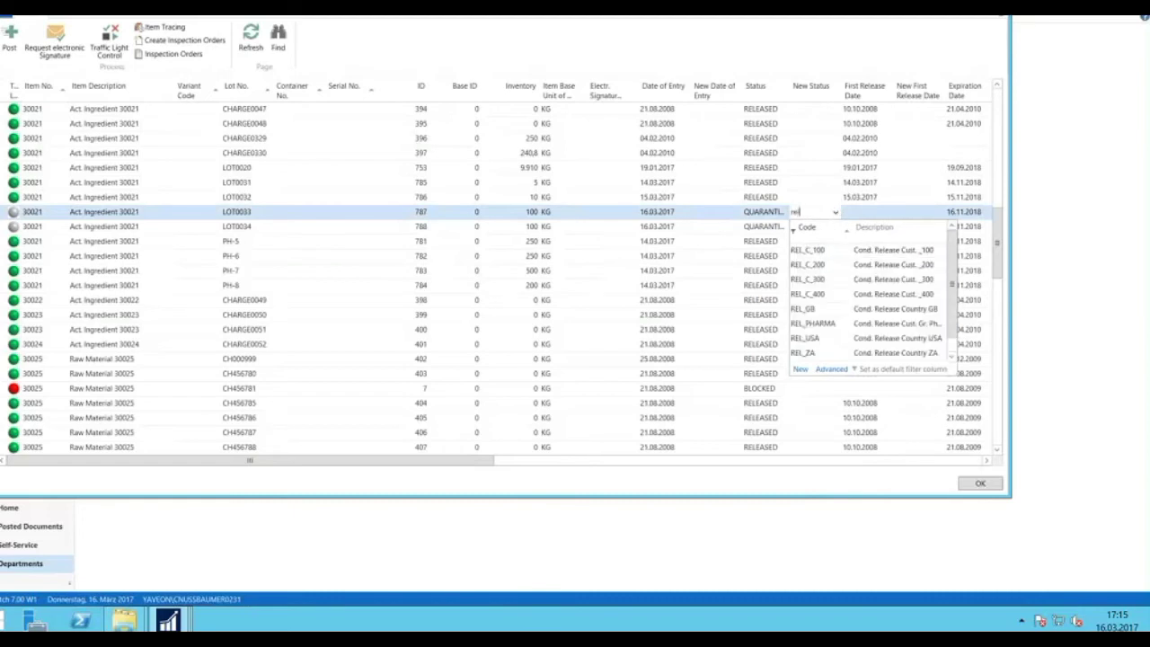
pyautogui.write('ea')
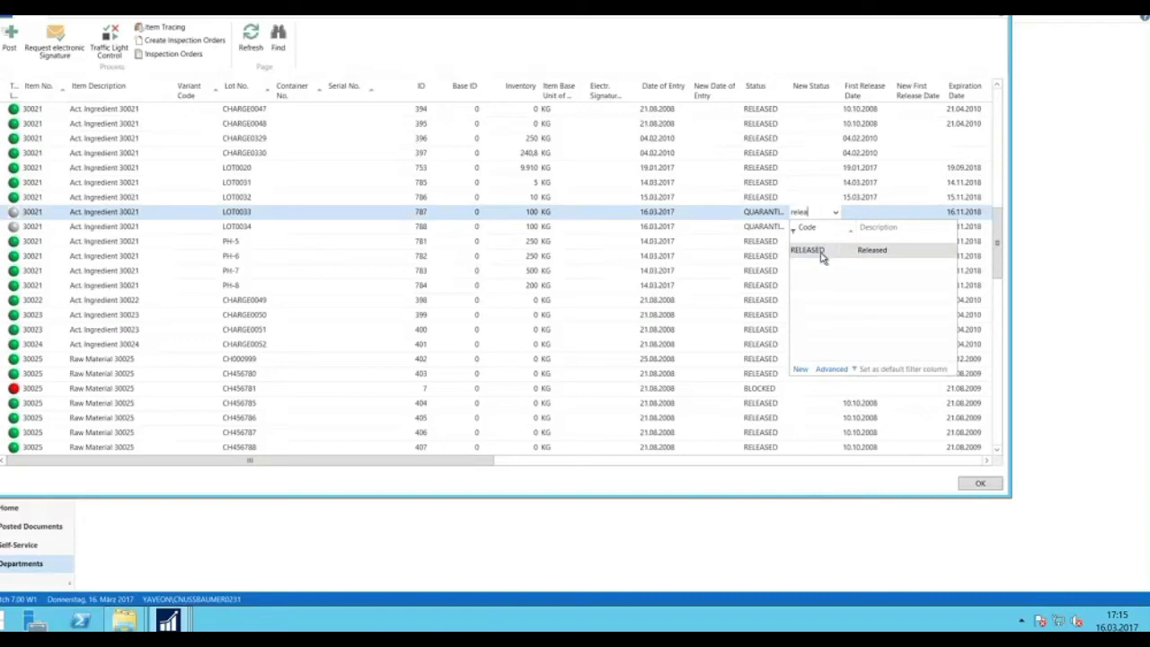
pyautogui.click(820, 257)
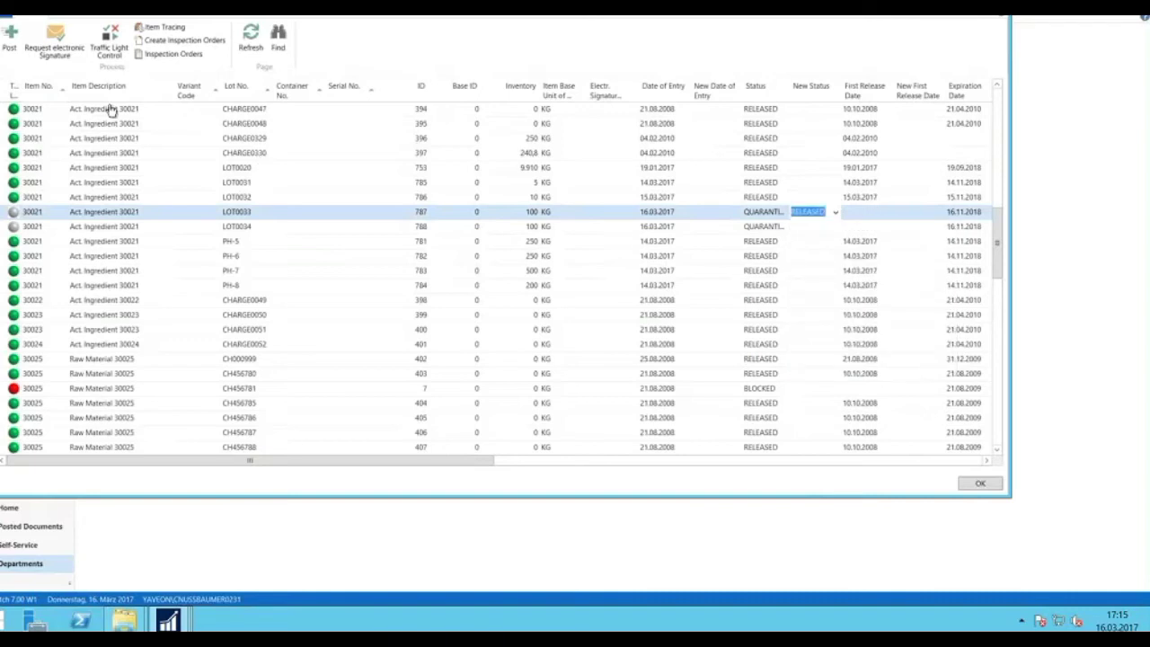
# Post the status change and dismiss the electronic-signature-required error.
pyautogui.click(12, 40)
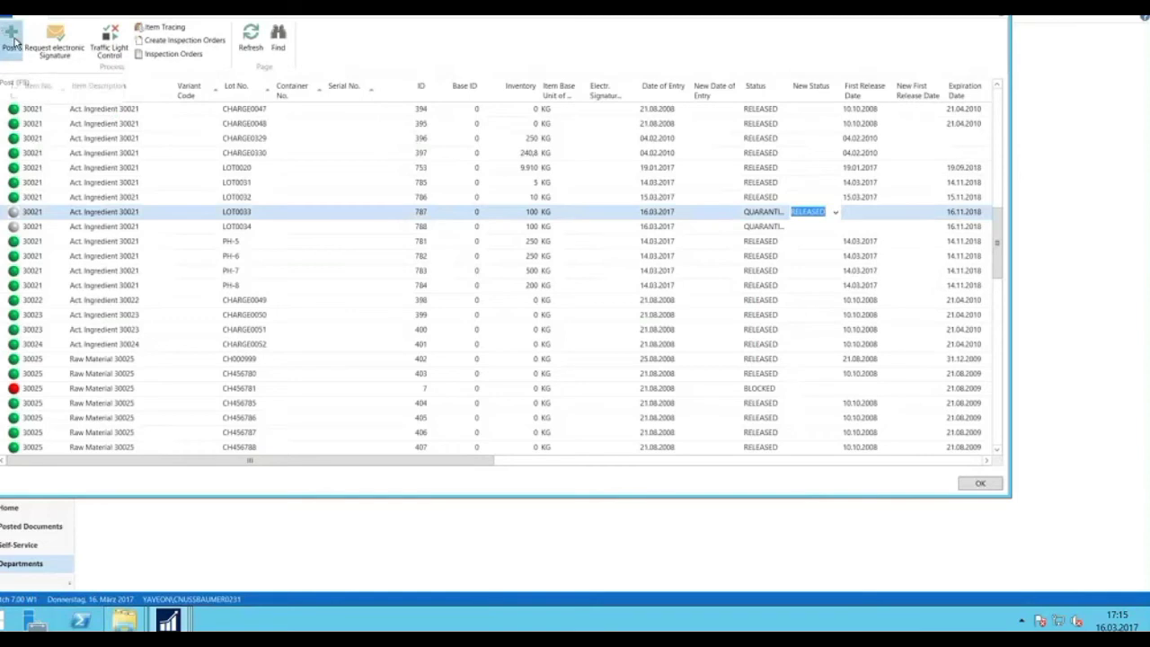
pyautogui.click(524, 265)
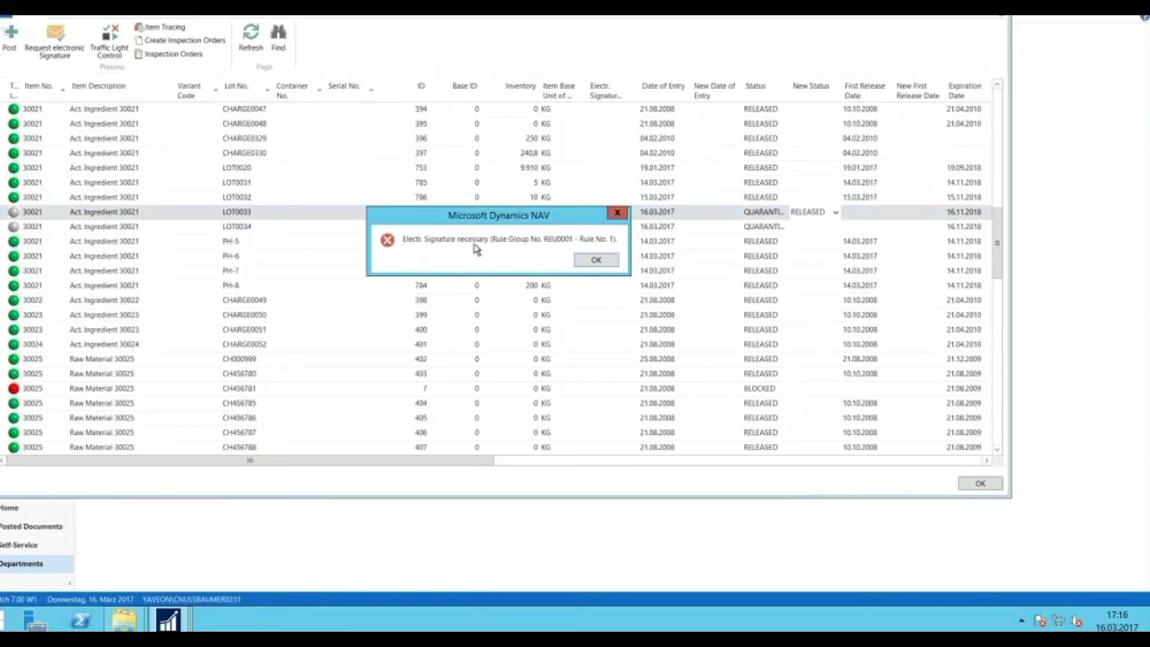
pyautogui.click(595, 261)
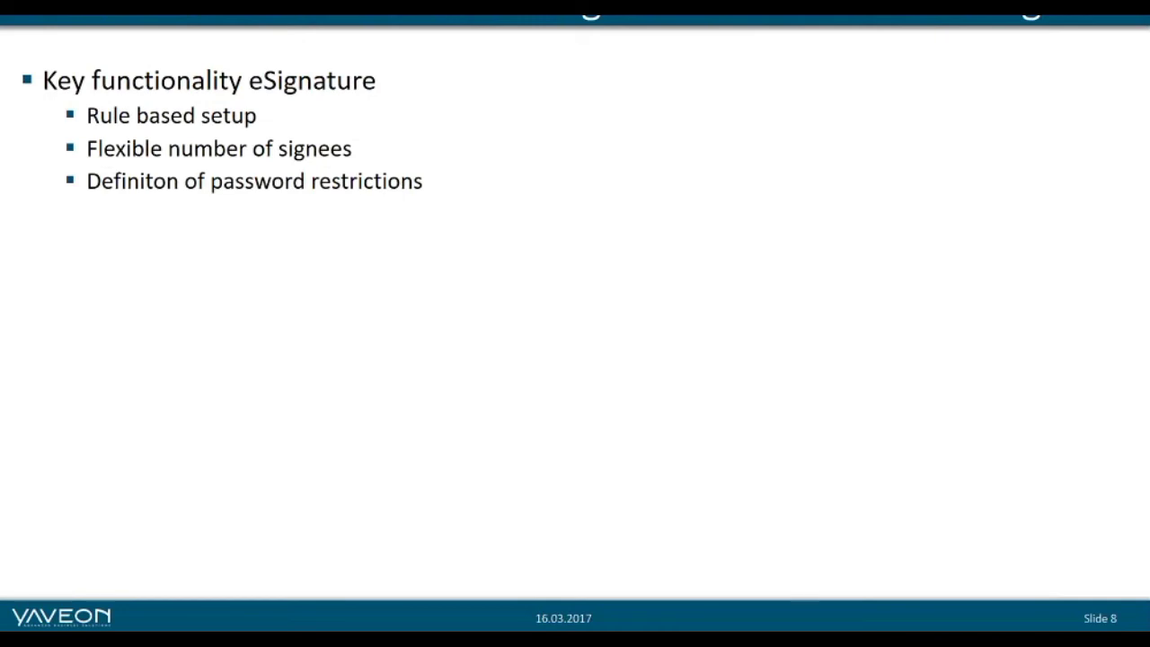
# Reveal the item tracking key points on the slide, then switch back to the Dynamics NAV lot list.
pyautogui.press('Right')
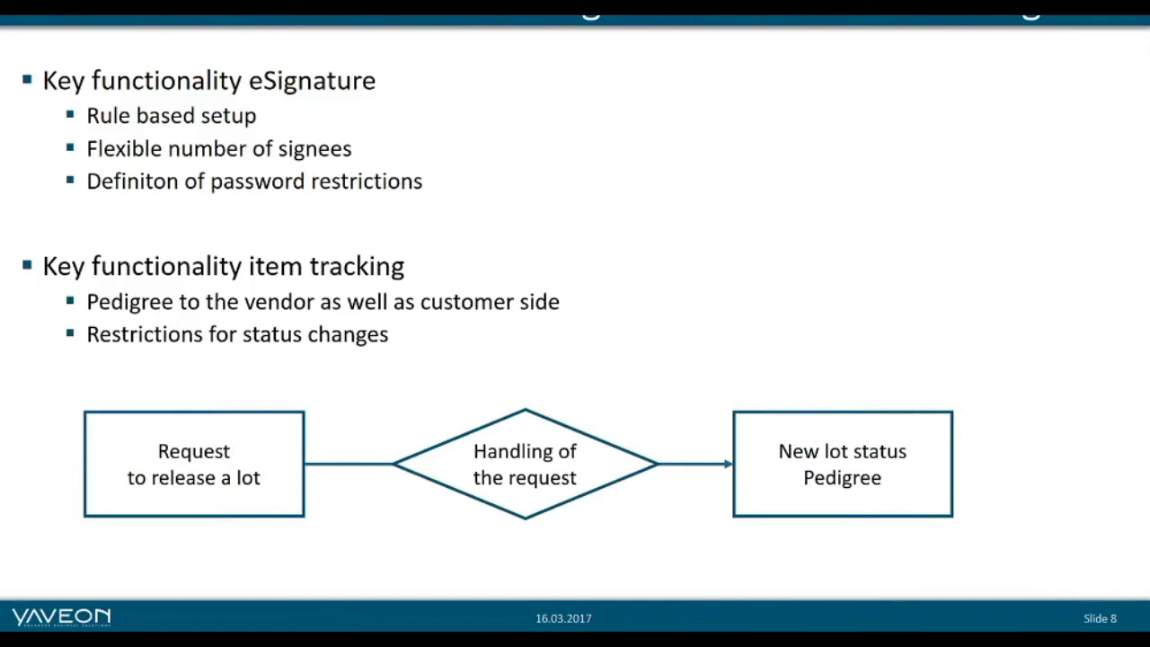
pyautogui.hotkey('alt', 'Tab')
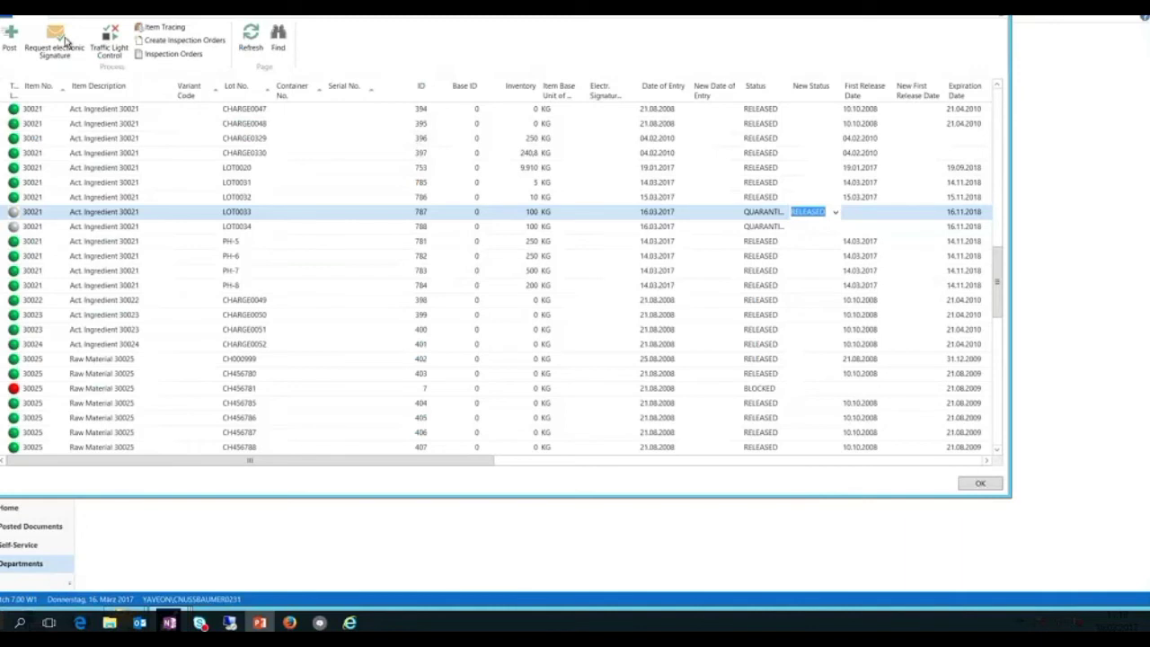
# Request an electronic signature for LOT0033 with the comment 'please release. Thanks'.
pyautogui.click(59, 41)
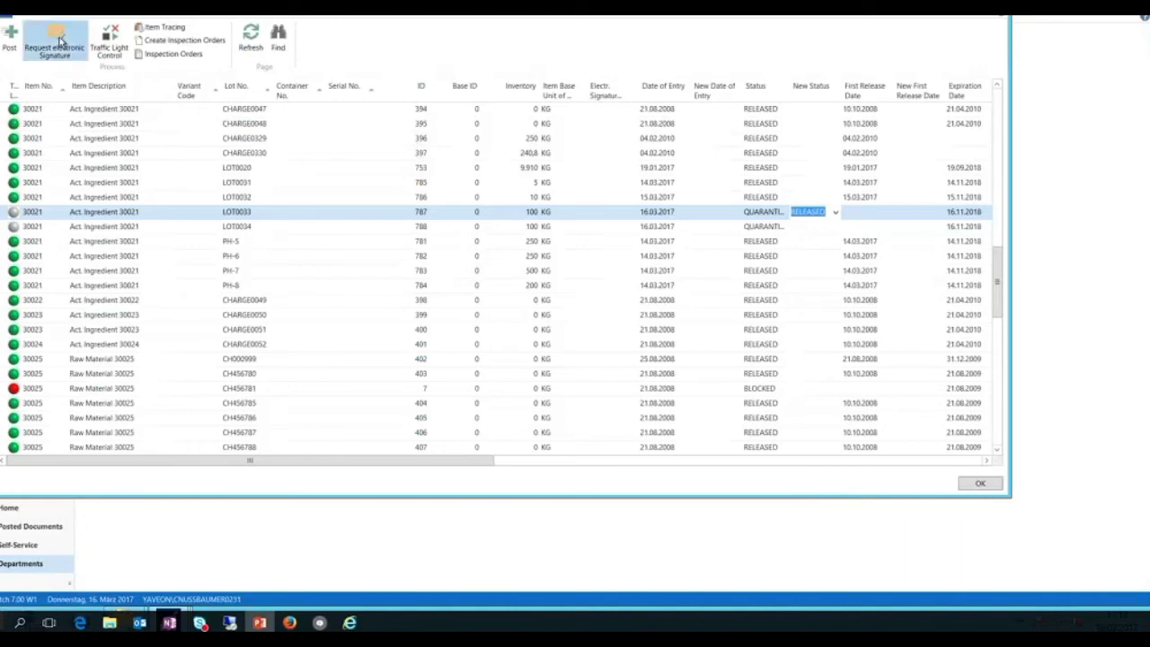
pyautogui.click(24, 54)
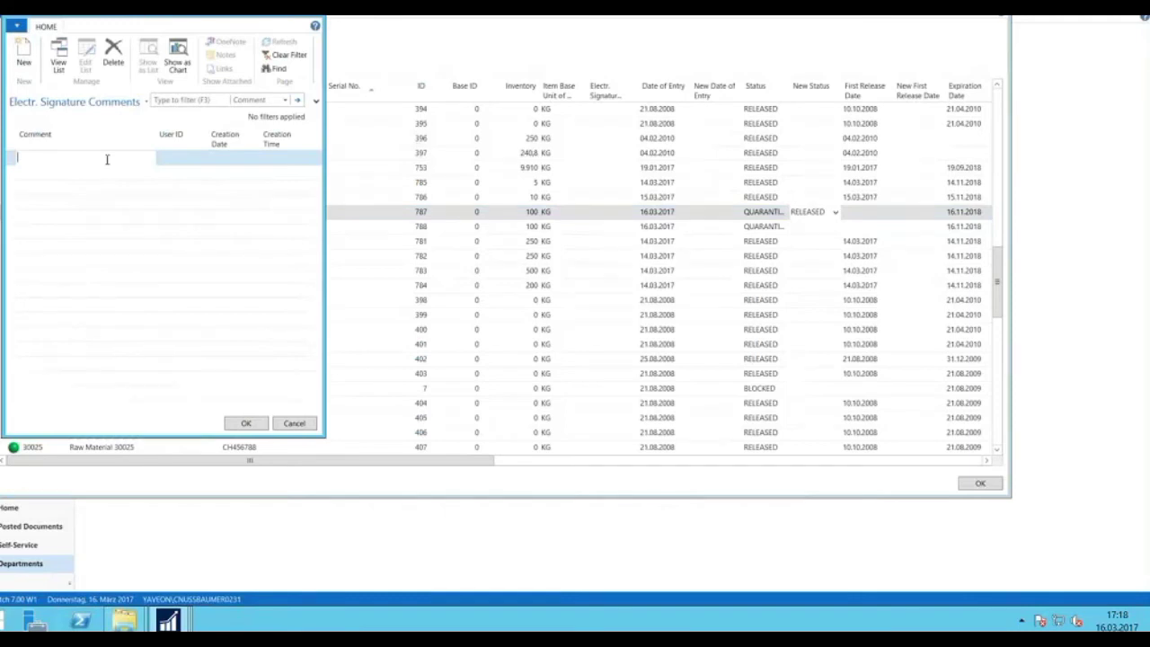
pyautogui.write('a')
pyautogui.write('le')
pyautogui.write('ase re')
pyautogui.write('lease')
pyautogui.write('. ')
pyautogui.write('Thanks')
pyautogui.click(246, 424)
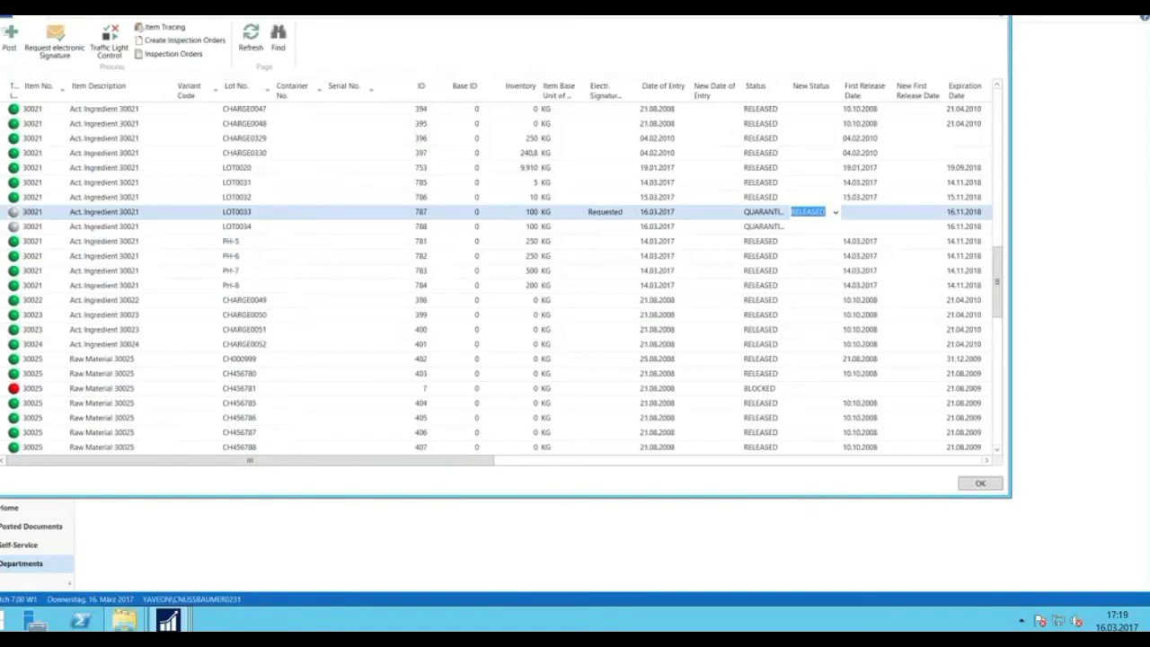
# Open rule group REU0001 from Electronic Signature > Electr. Signature Rule Groups and enlarge its card.
pyautogui.press('Escape')
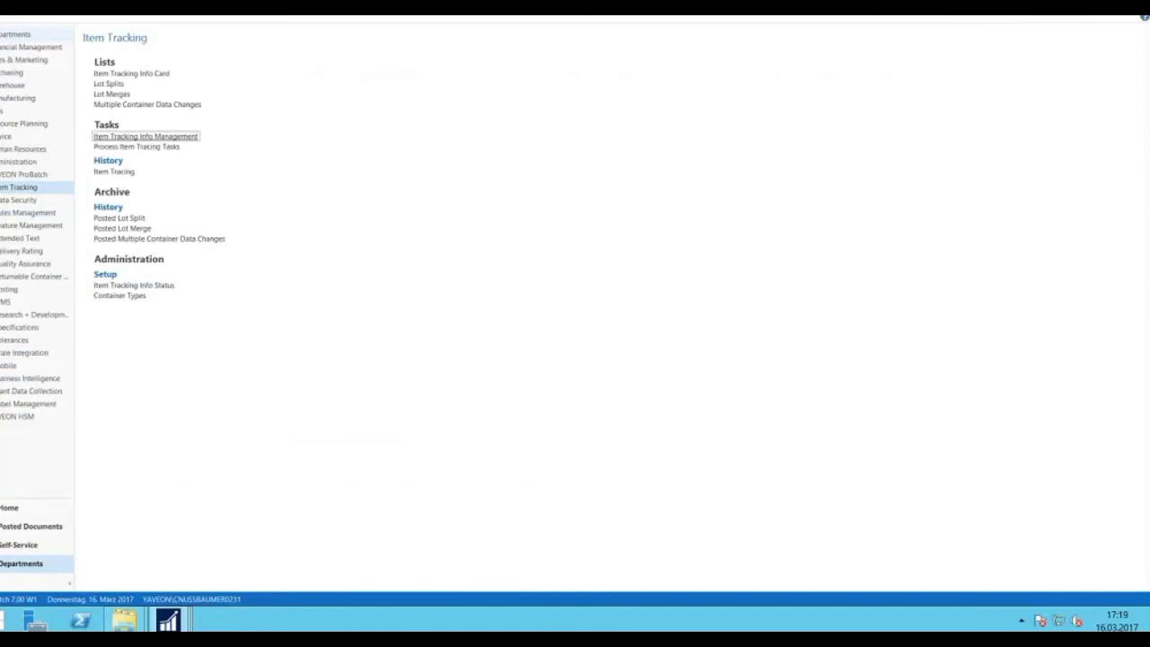
pyautogui.hotkey('alt', 'Left')
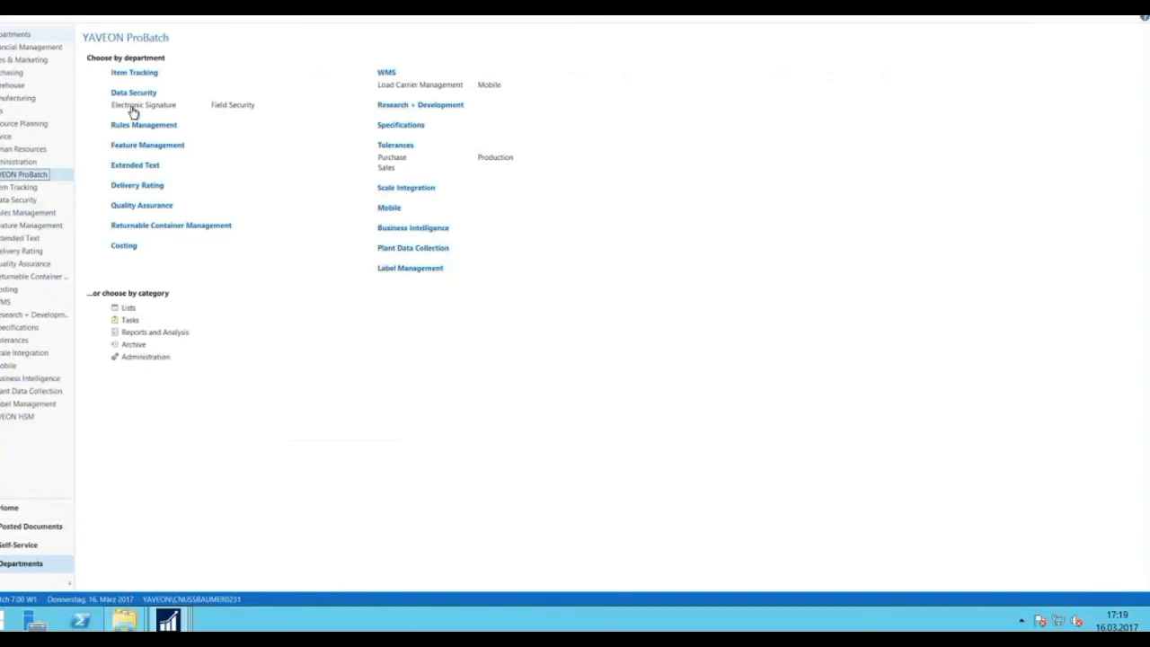
pyautogui.click(133, 109)
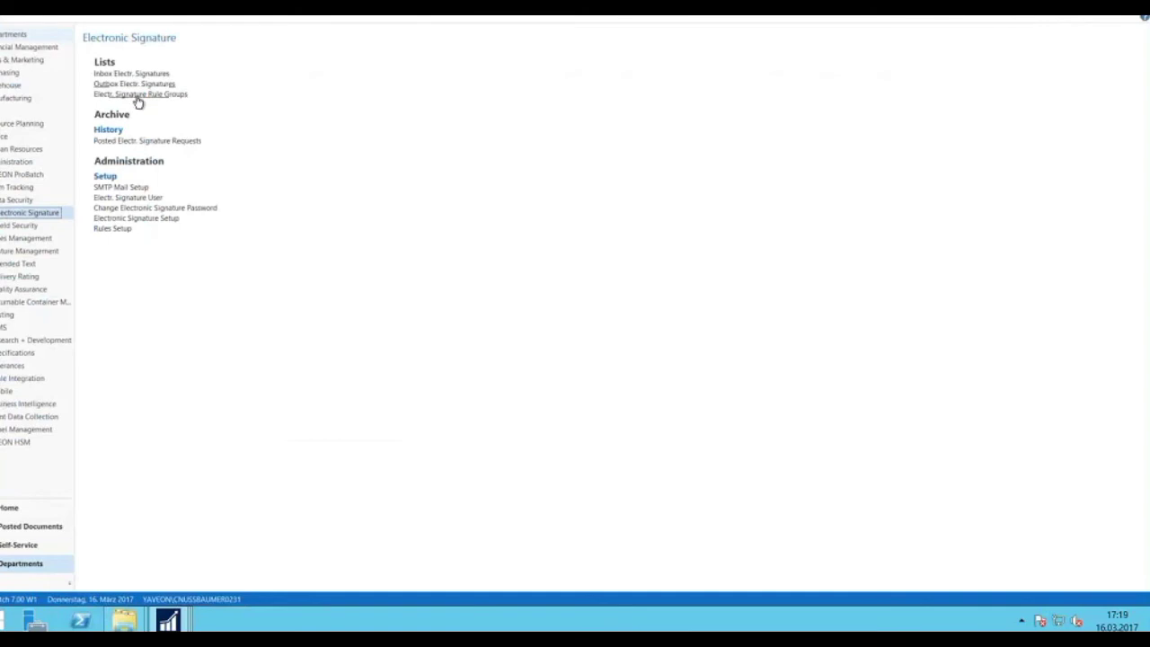
pyautogui.click(137, 99)
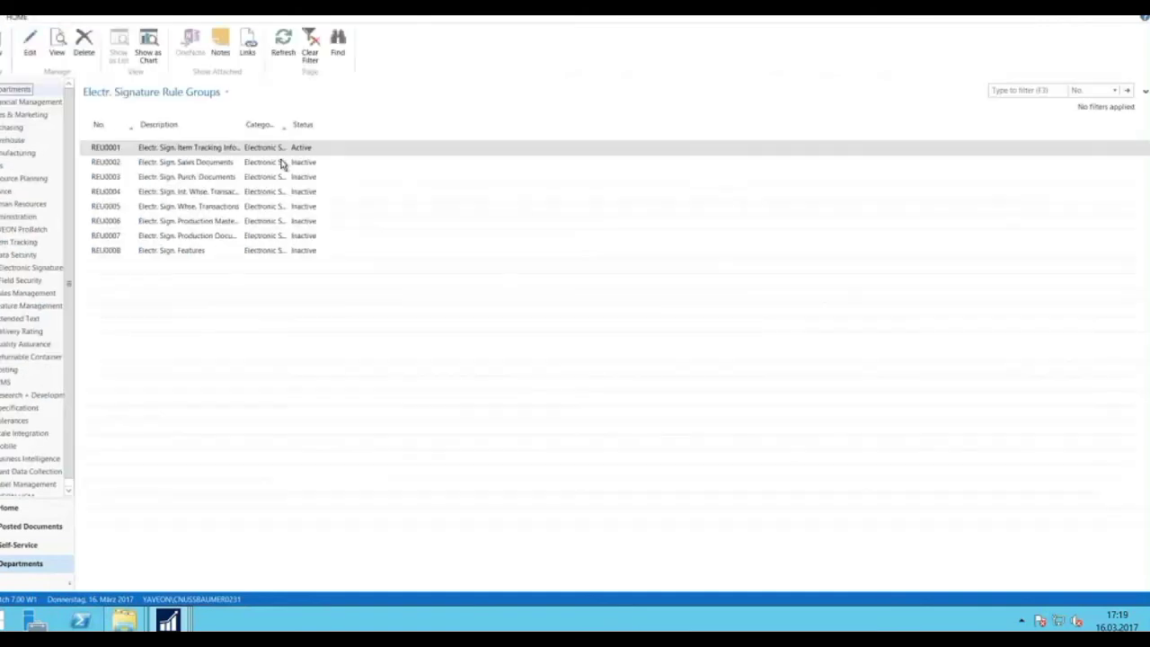
pyautogui.click(29, 51)
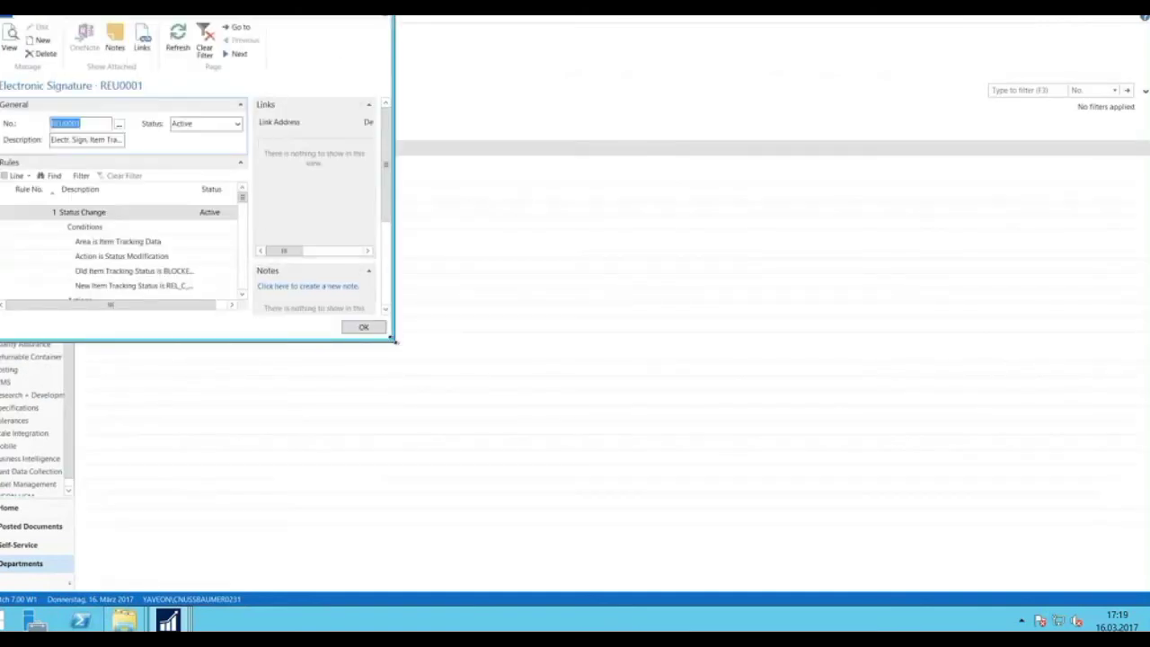
pyautogui.moveTo(392, 339)
pyautogui.mouseDown()
pyautogui.moveTo(805, 388)
pyautogui.moveTo(858, 409)
pyautogui.mouseUp()
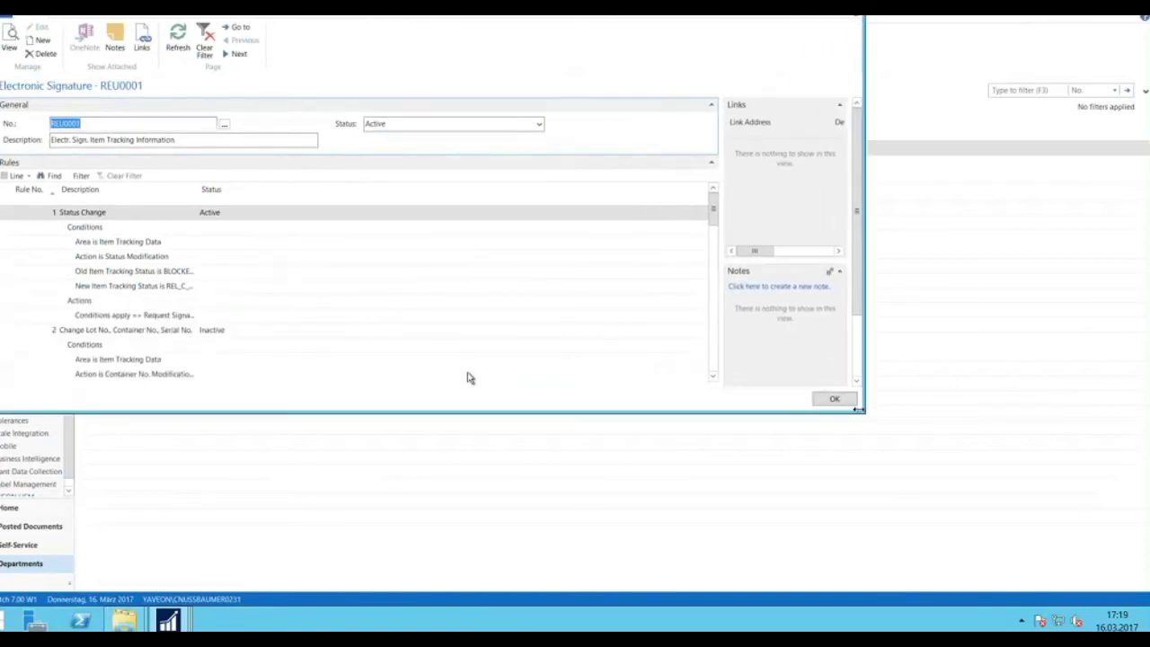
pyautogui.click(18, 175)
# Inspect the Status Change rule's conditions and its action's signer parameter, then close the rule card.
pyautogui.click(49, 209)
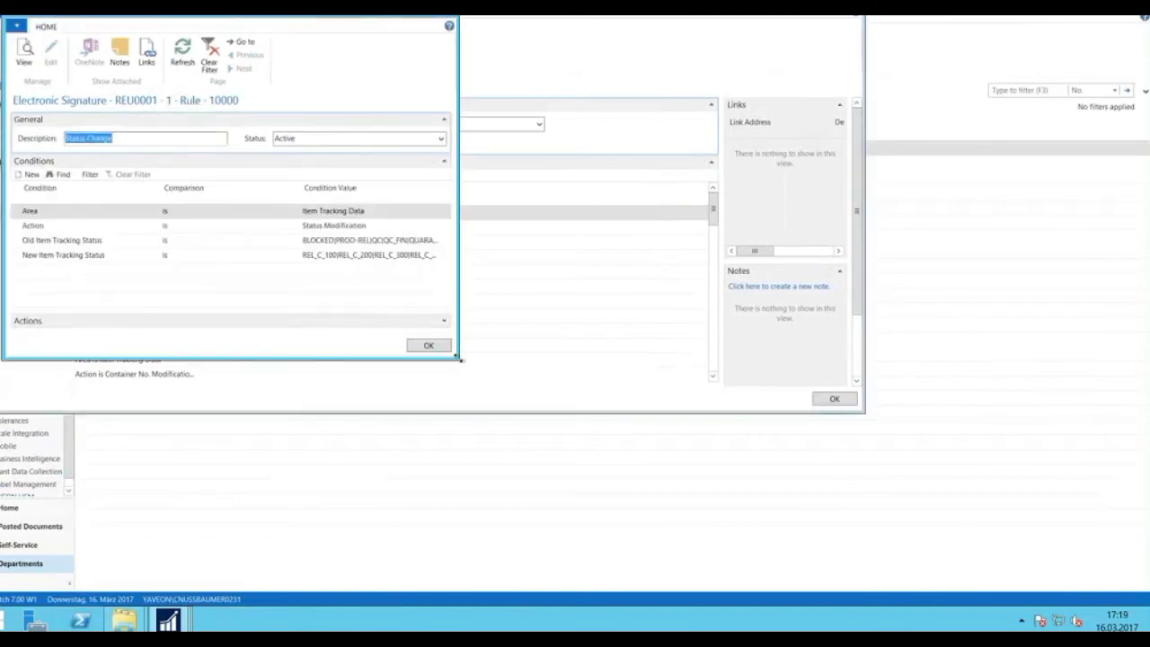
pyautogui.moveTo(458, 357); pyautogui.dragTo(622, 405)
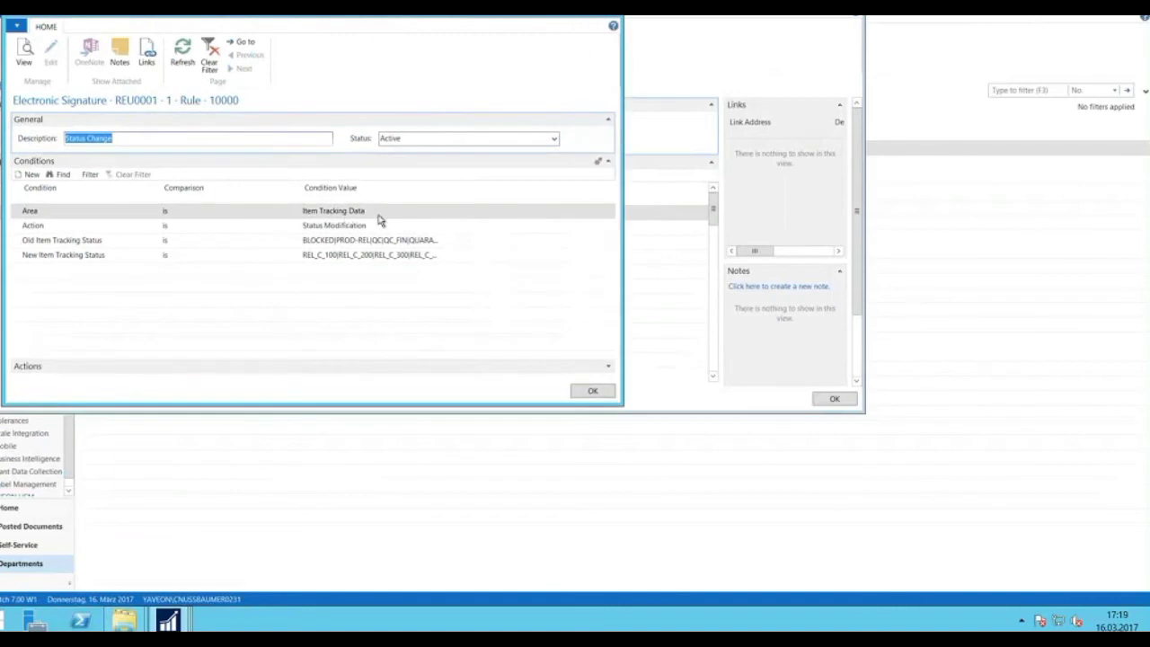
pyautogui.moveTo(373, 230)
pyautogui.click(607, 366)
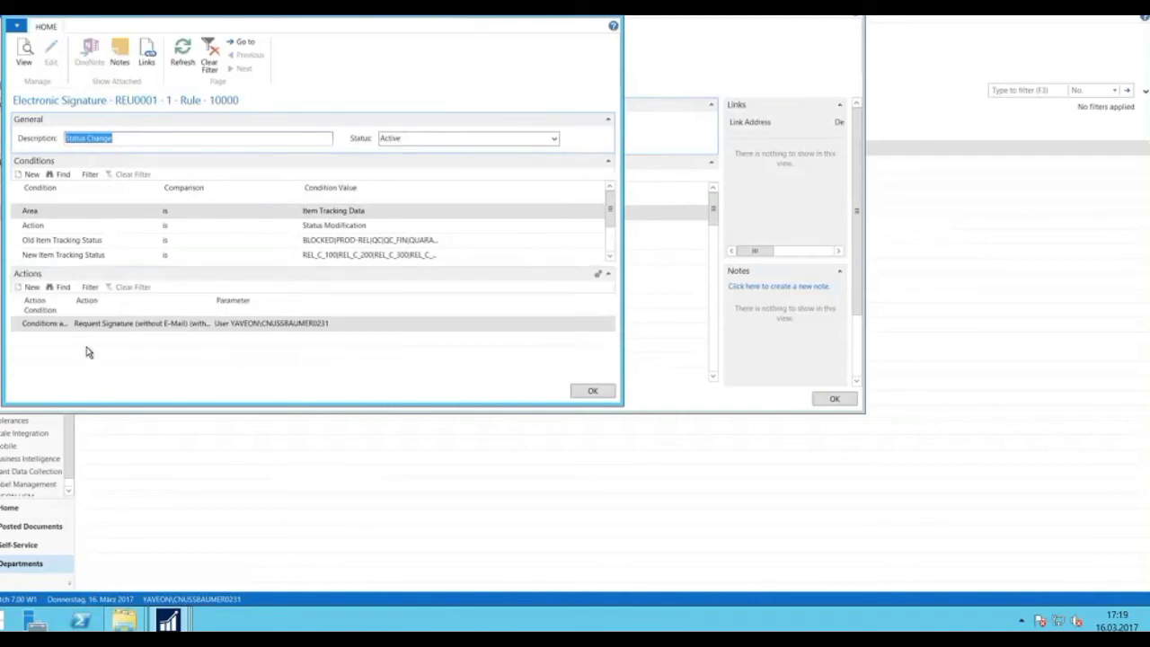
pyautogui.click(285, 329)
pyautogui.press('Escape')
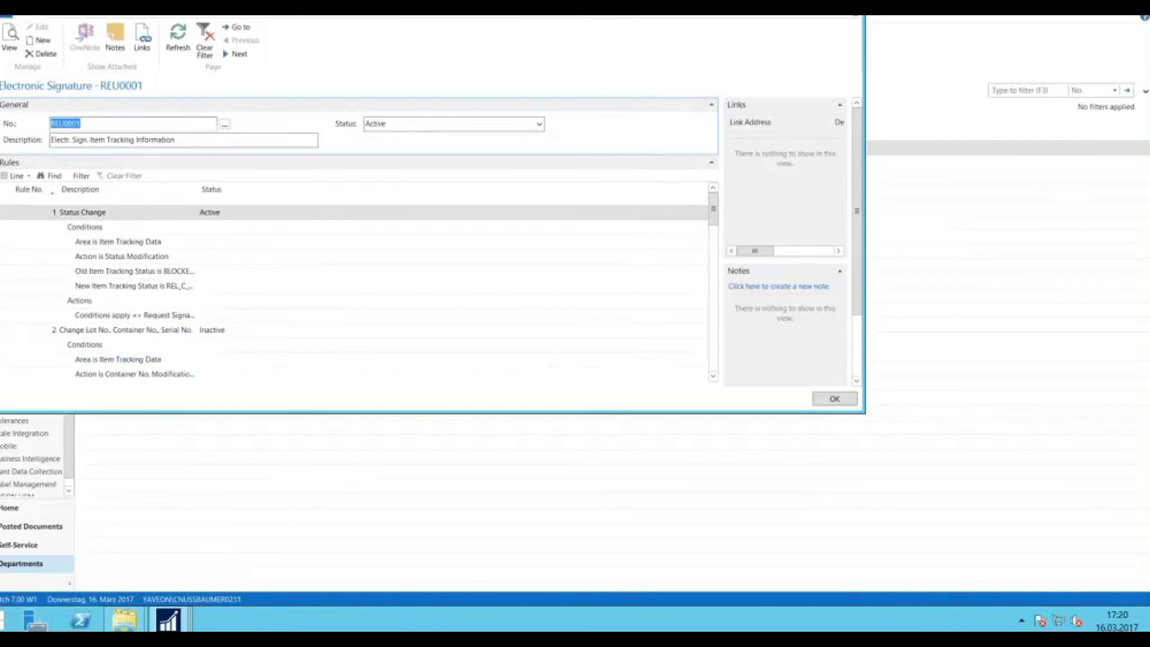
pyautogui.moveTo(740, 10); pyautogui.dragTo(743, 43)
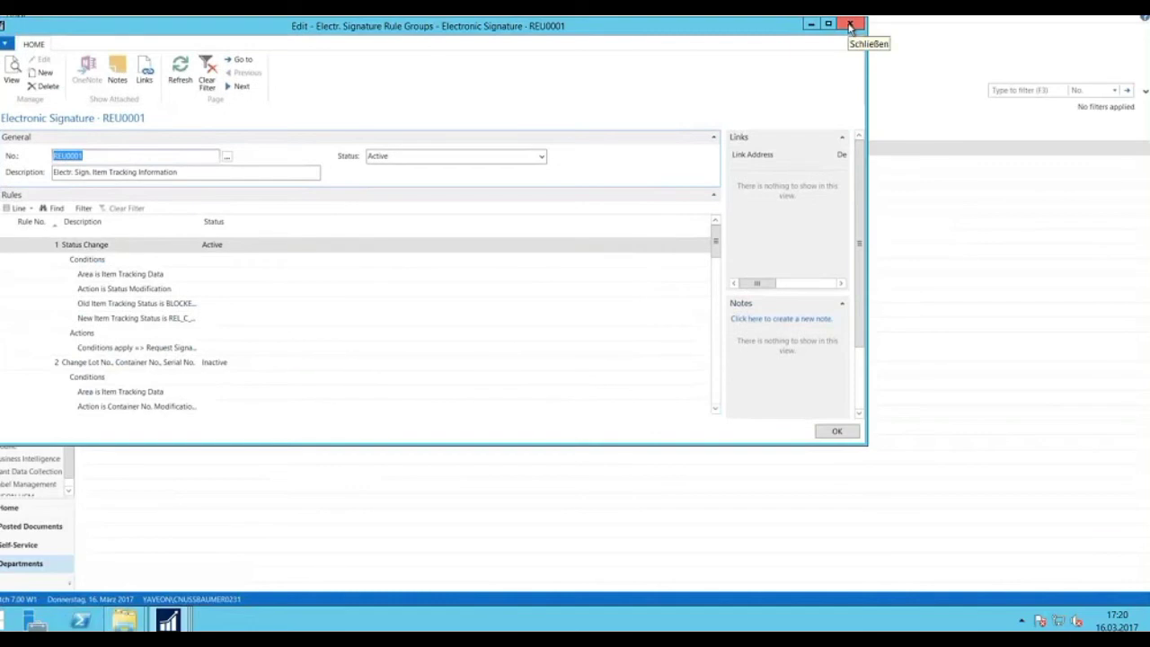
# Close the signature rule groups and confirm in the outbox that LOT0033's request 88 is still Open.
pyautogui.click(851, 25)
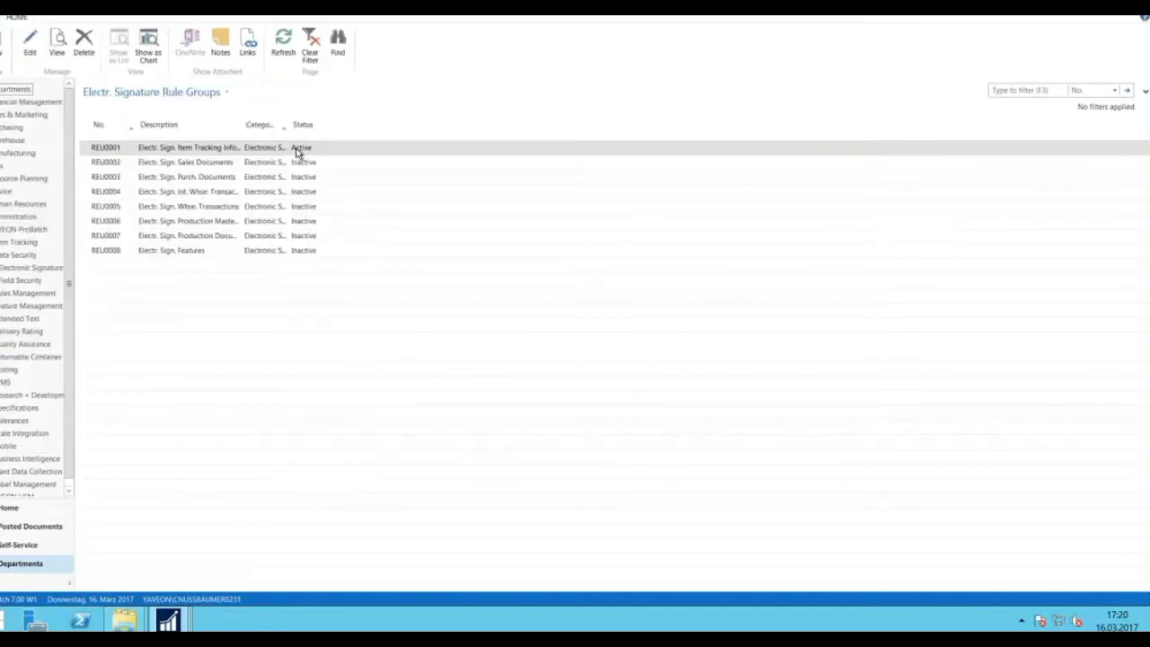
pyautogui.press('Escape')
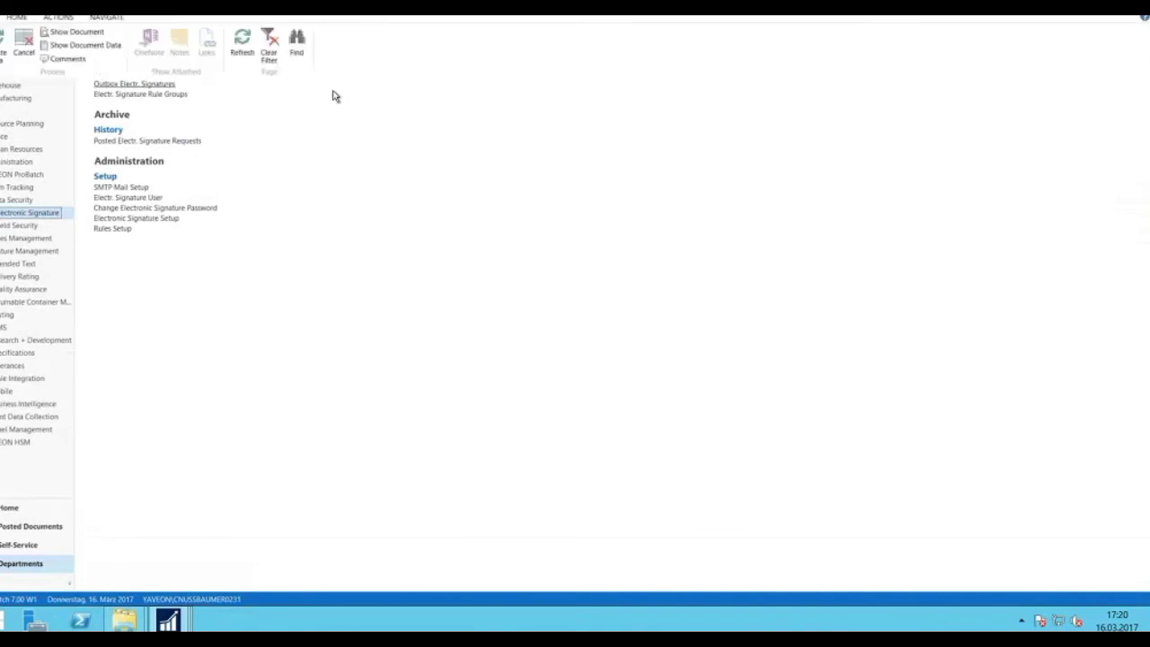
pyautogui.click(89, 184)
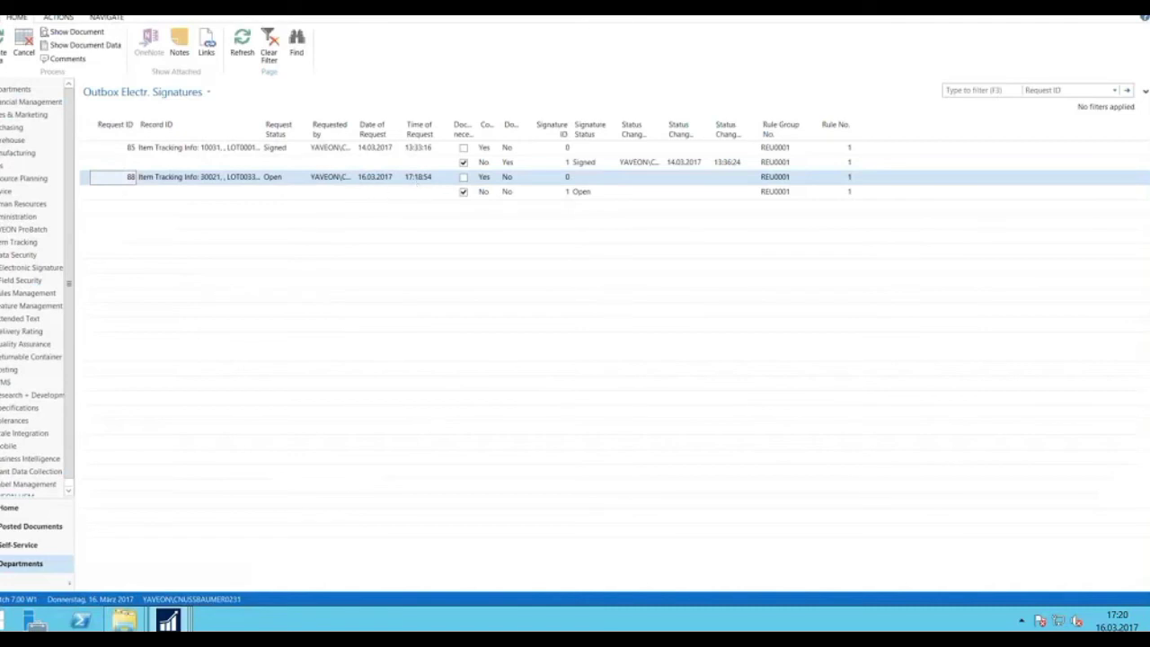
pyautogui.press('Escape')
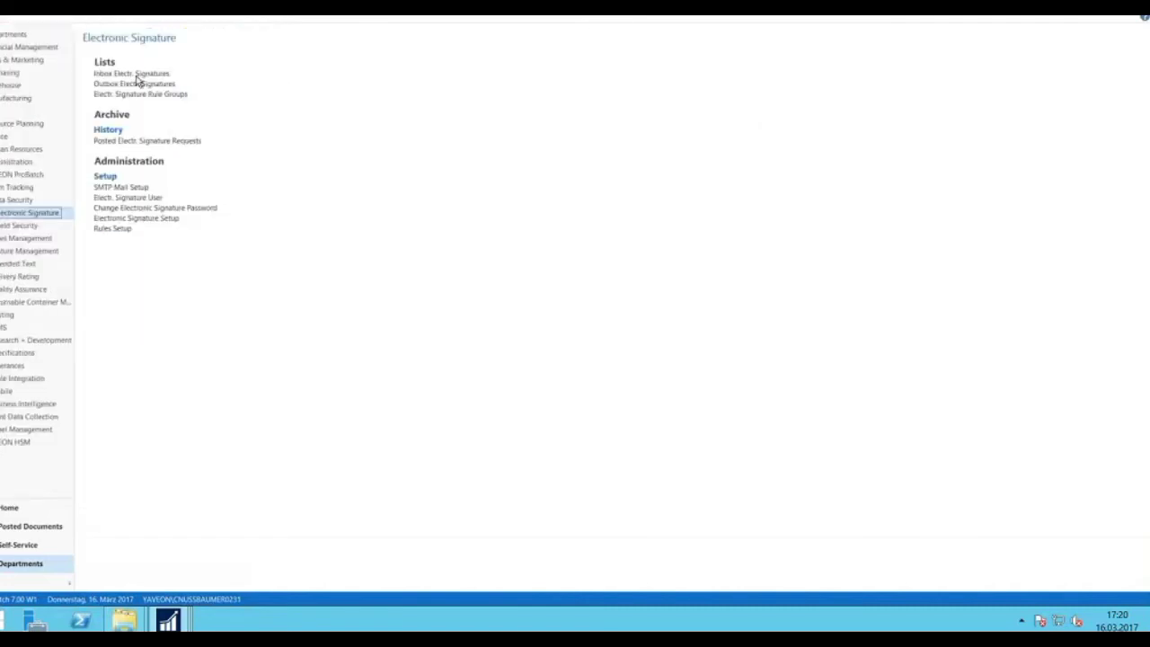
# Review inbox request 88: LOT0033's QUARANTINE to RELEASED change and the comment 'please release. Thanks'.
pyautogui.click(136, 74)
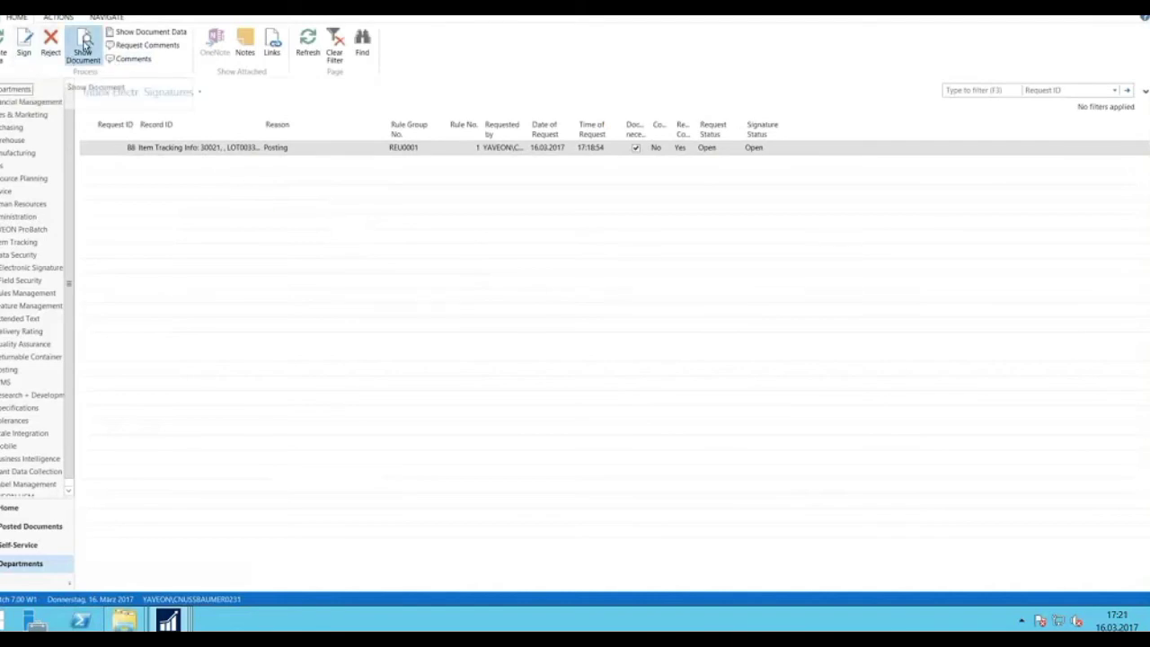
pyautogui.click(85, 45)
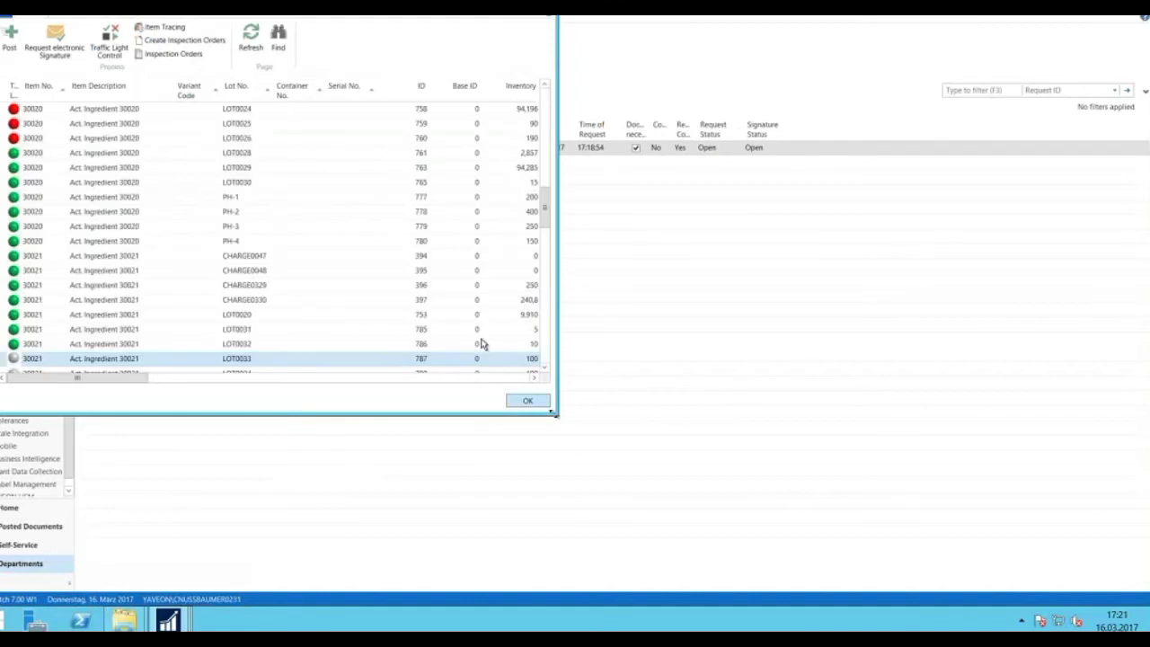
pyautogui.moveTo(555, 414); pyautogui.dragTo(809, 473)
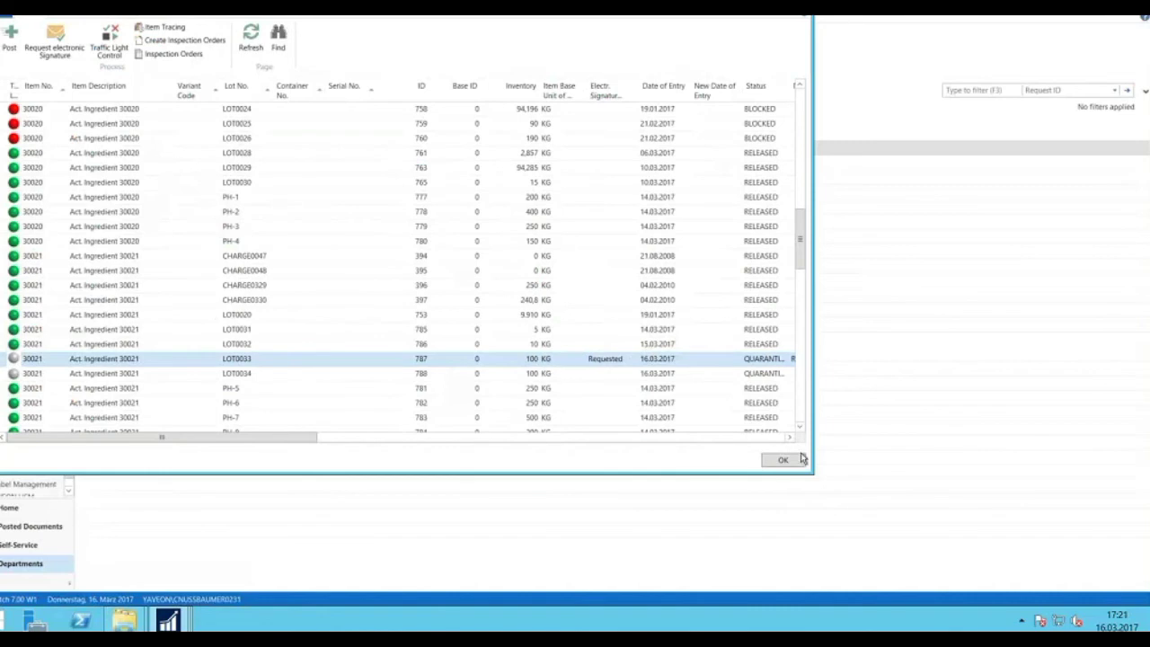
pyautogui.moveTo(917, 474); pyautogui.dragTo(984, 475)
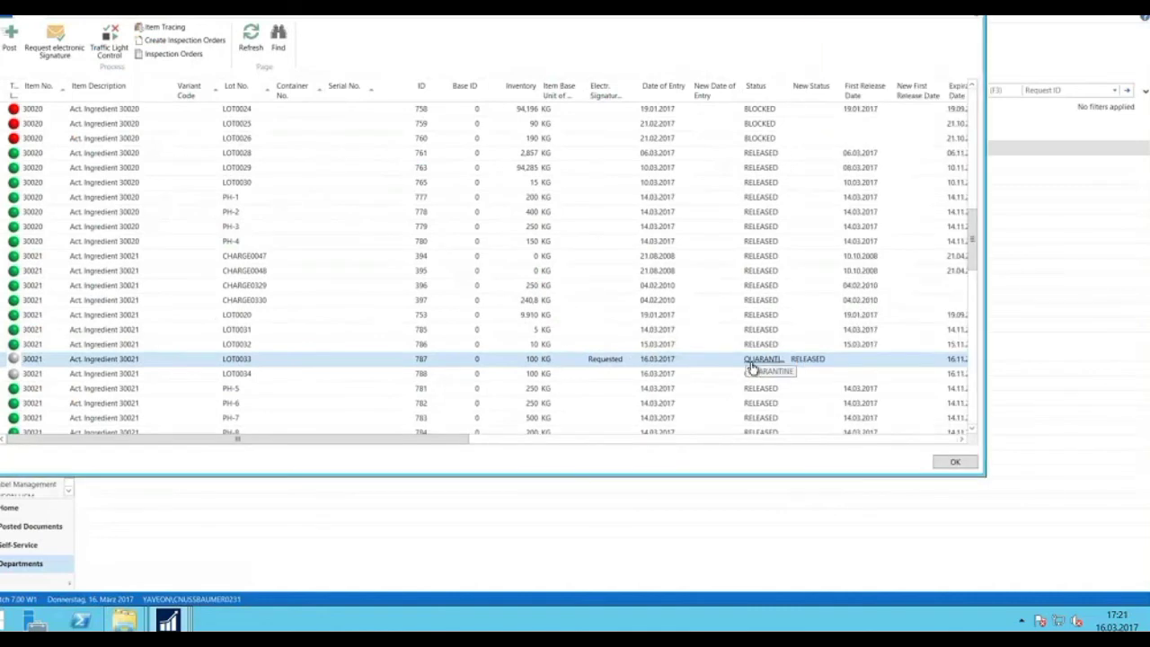
pyautogui.click(790, 358)
pyautogui.press('Escape')
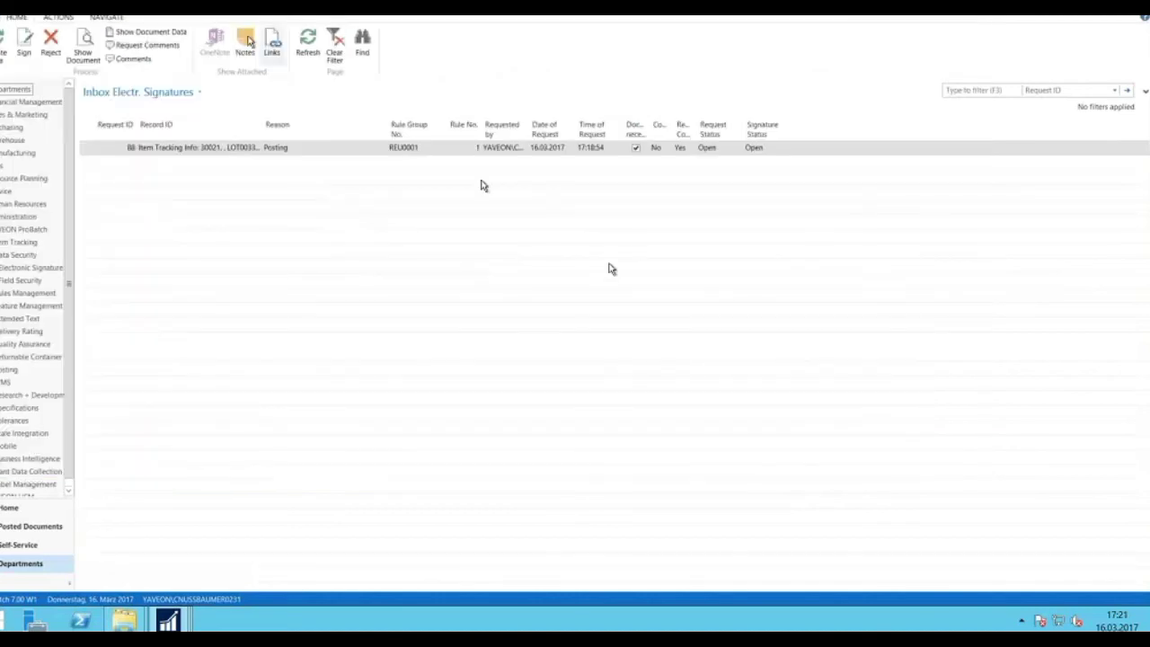
pyautogui.click(170, 50)
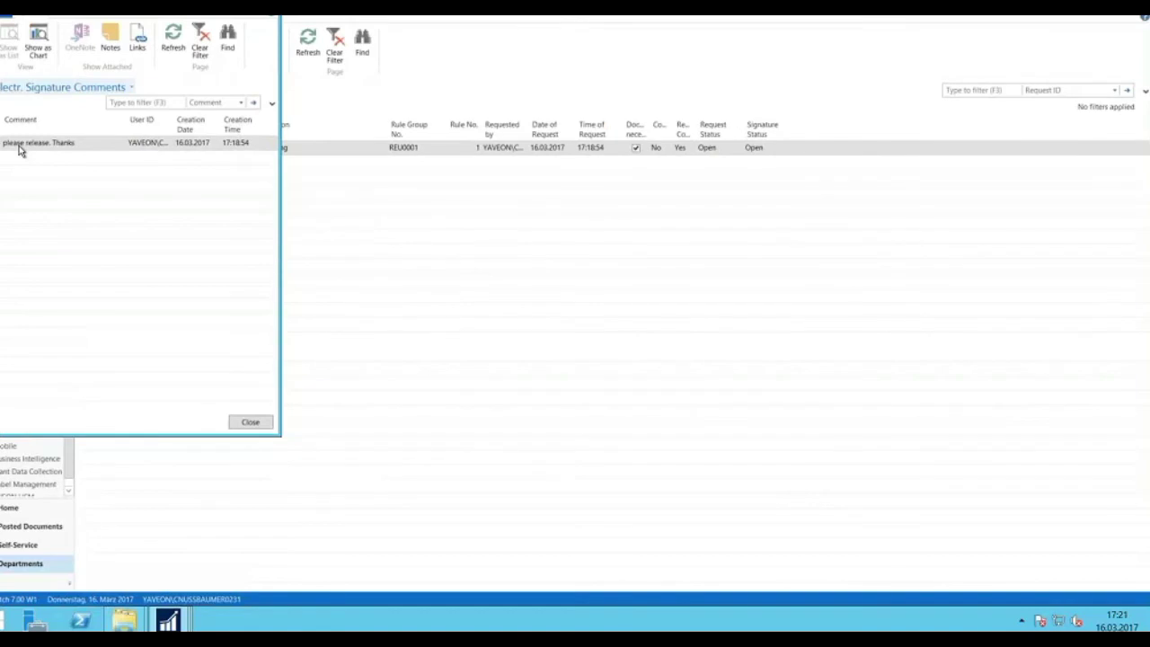
# Sign request 88 with the account password and the documentation note 'ok'.
pyautogui.press('Escape')
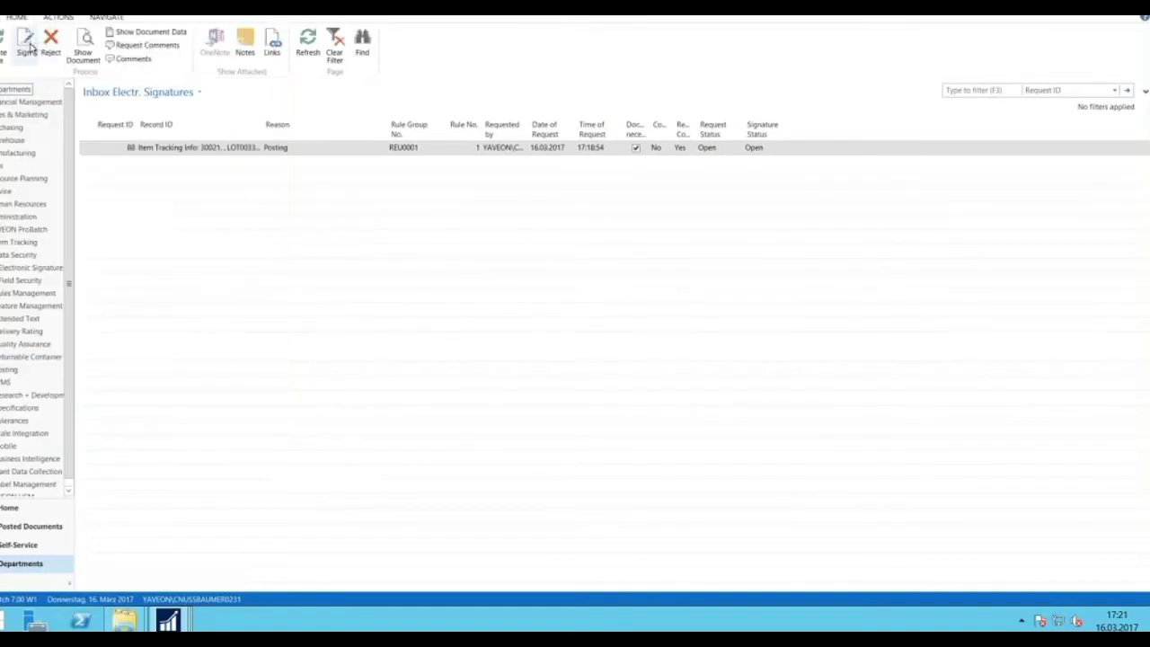
pyautogui.click(26, 45)
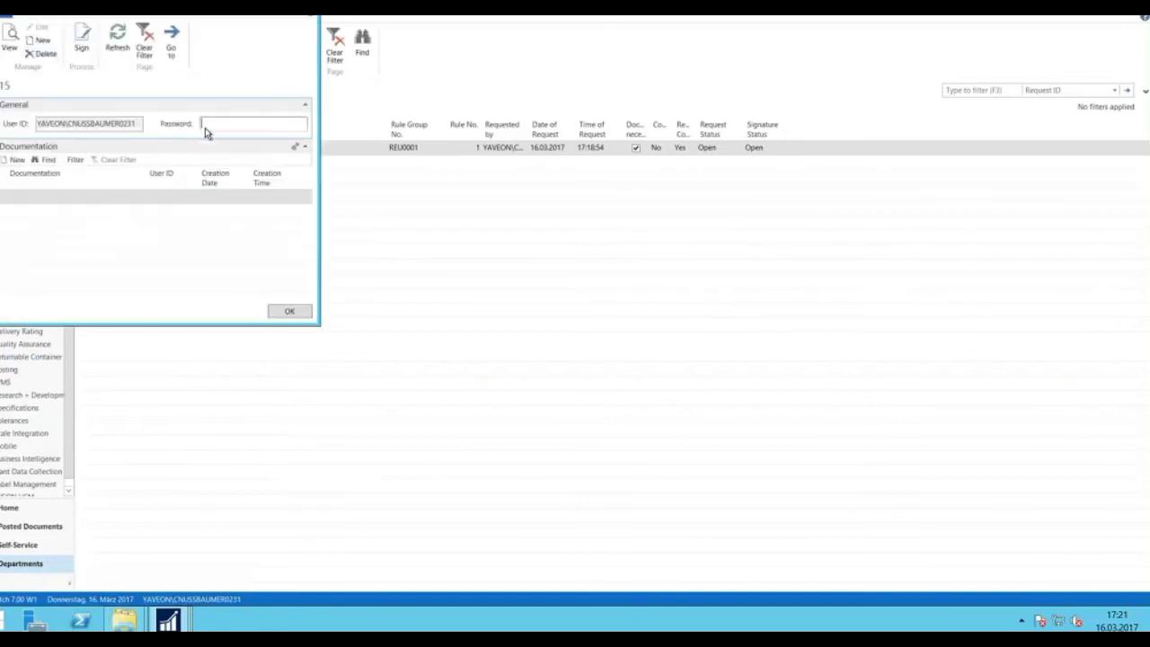
pyautogui.write('password1')
pyautogui.click(32, 196)
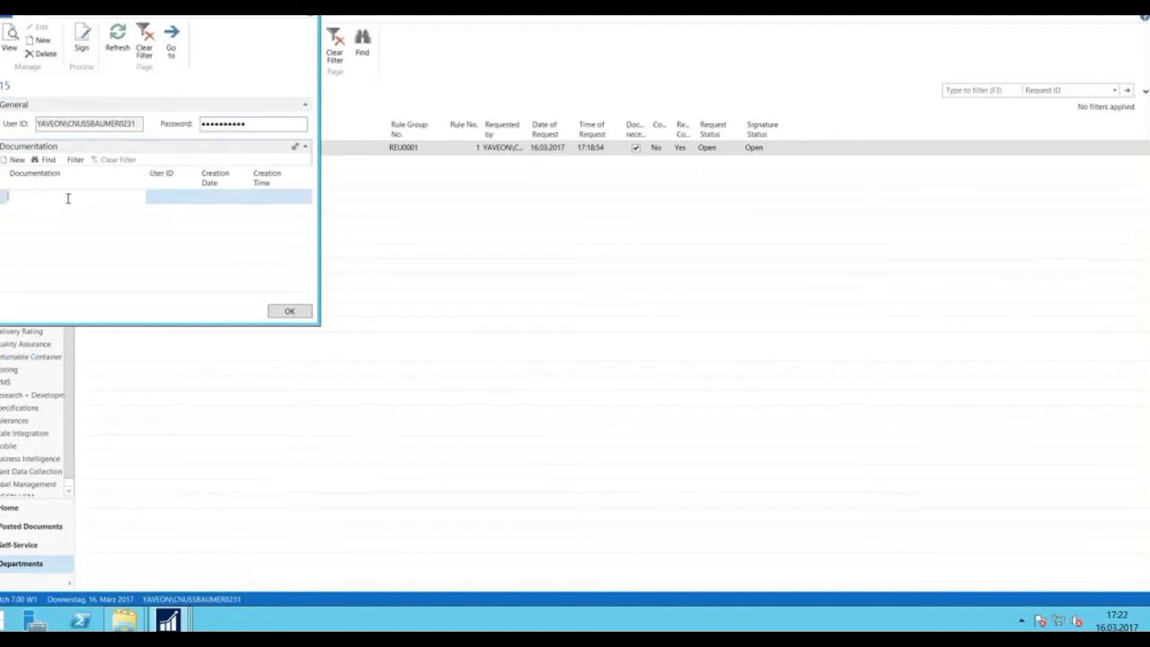
pyautogui.click(82, 40)
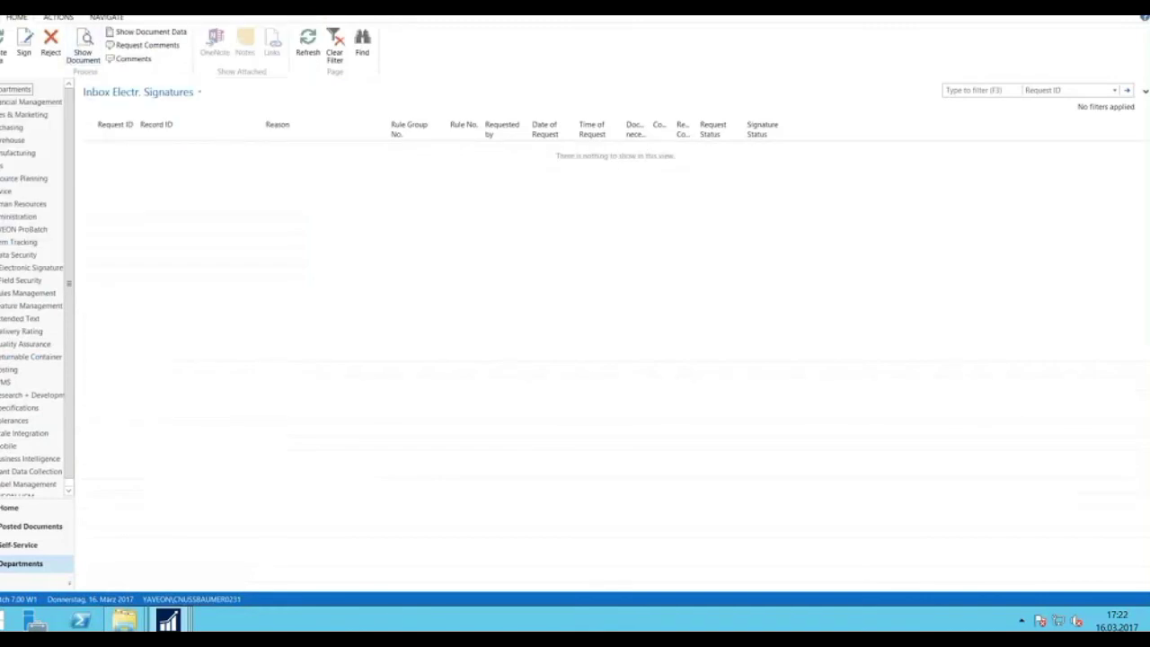
# Verify request 88 shows Signed in the outbox, then go back to LOT0033's Item Tracking Info.
pyautogui.press('Escape')
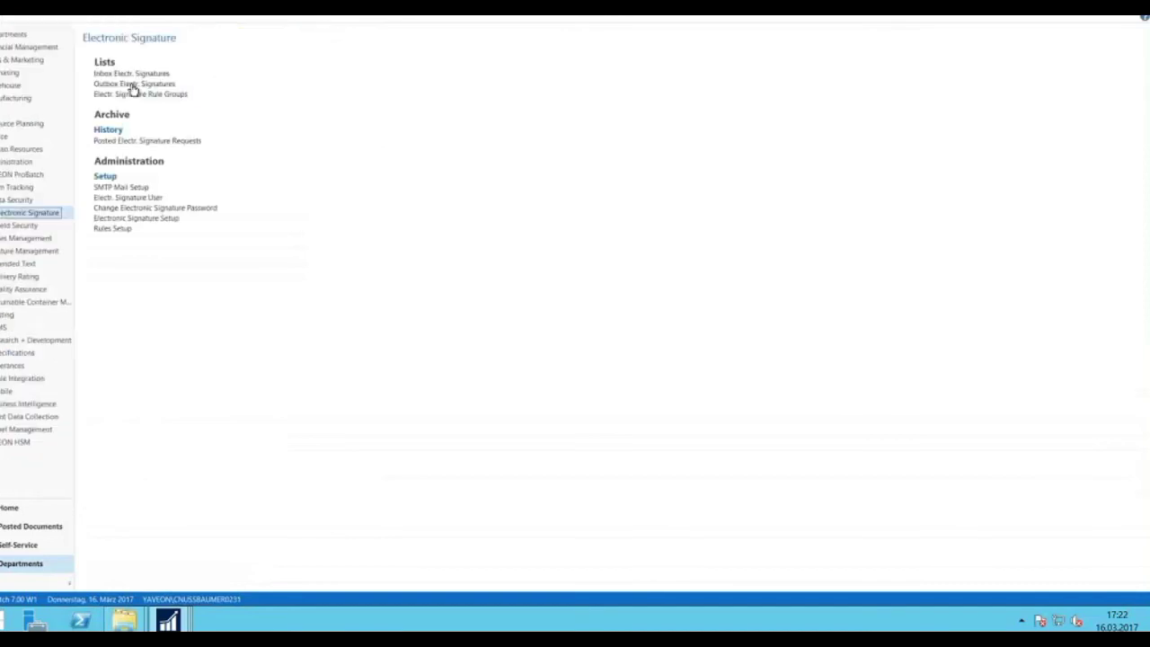
pyautogui.click(133, 85)
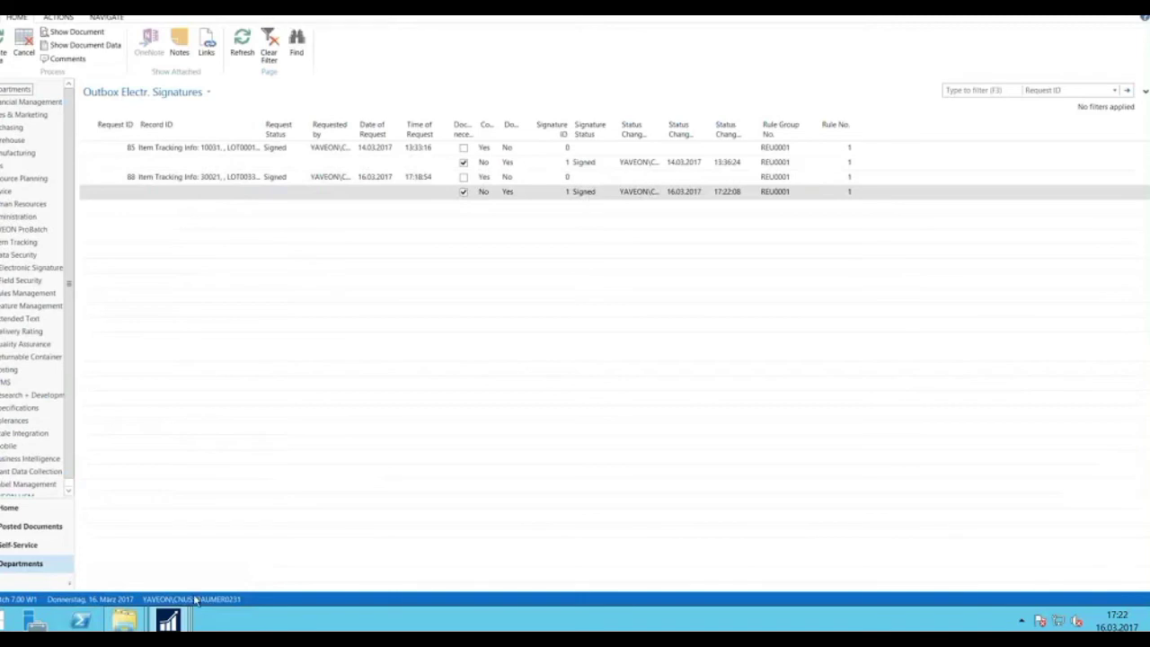
pyautogui.moveTo(171, 618)
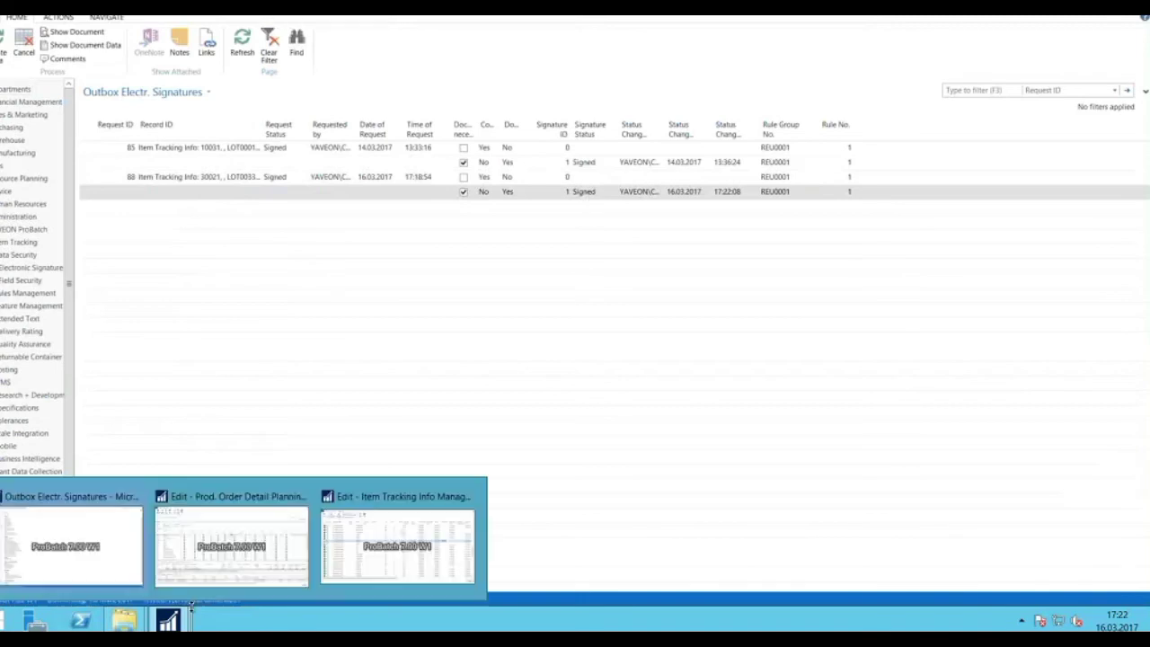
pyautogui.click(378, 559)
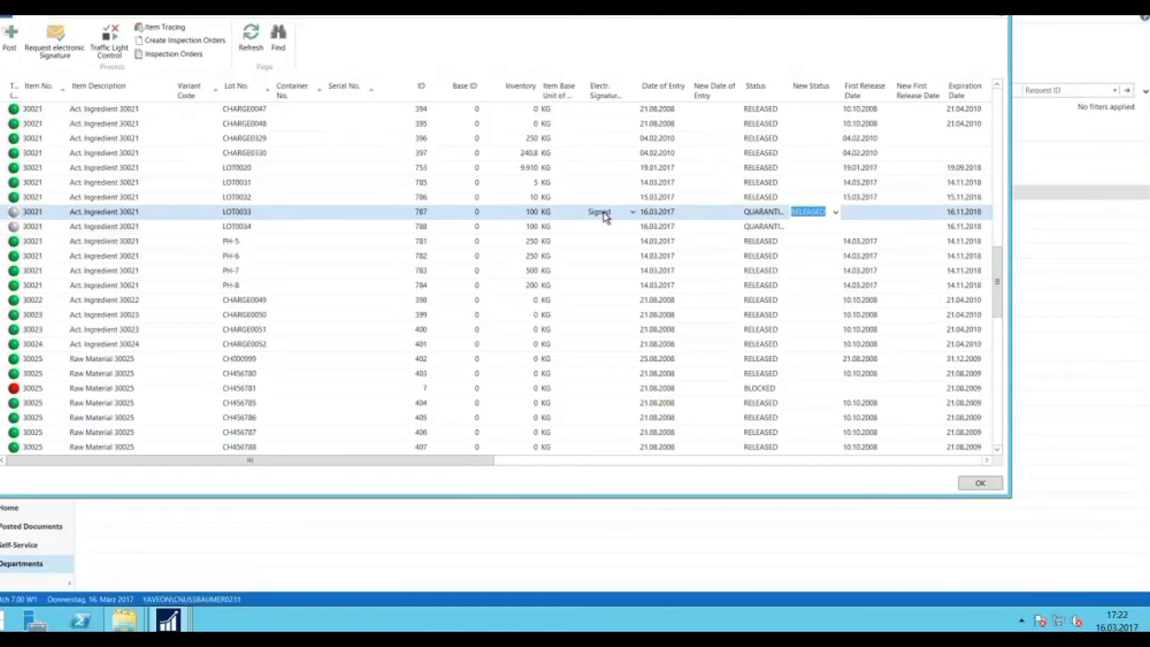
# Post and confirm the data modification releasing LOT0033.
pyautogui.click(12, 36)
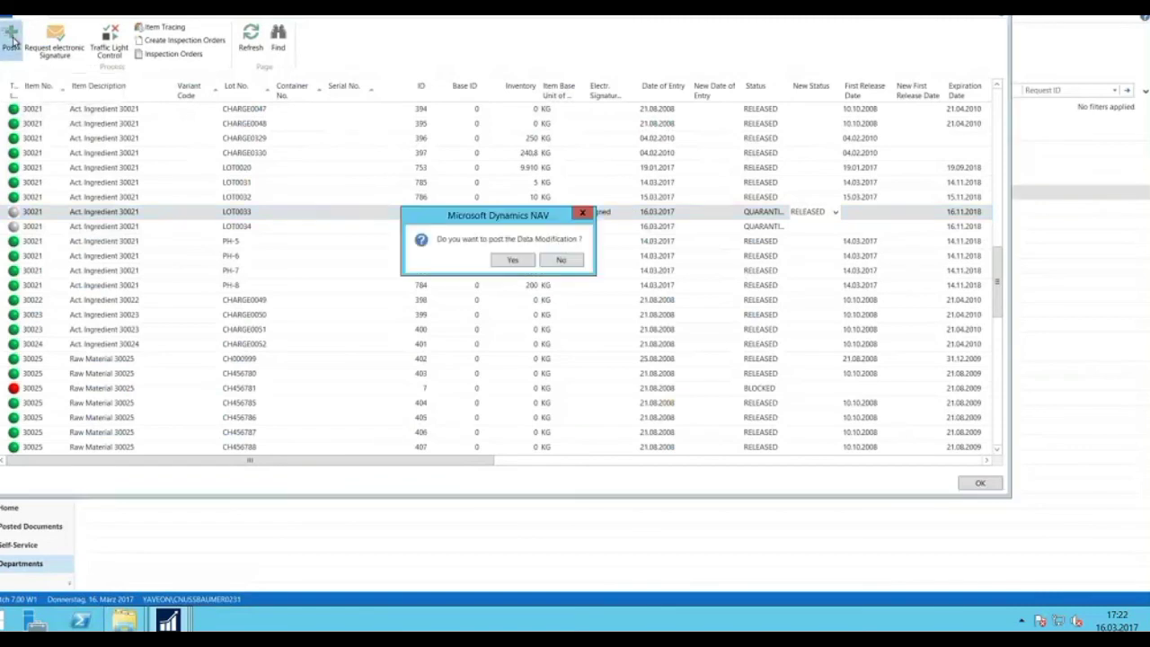
pyautogui.click(510, 260)
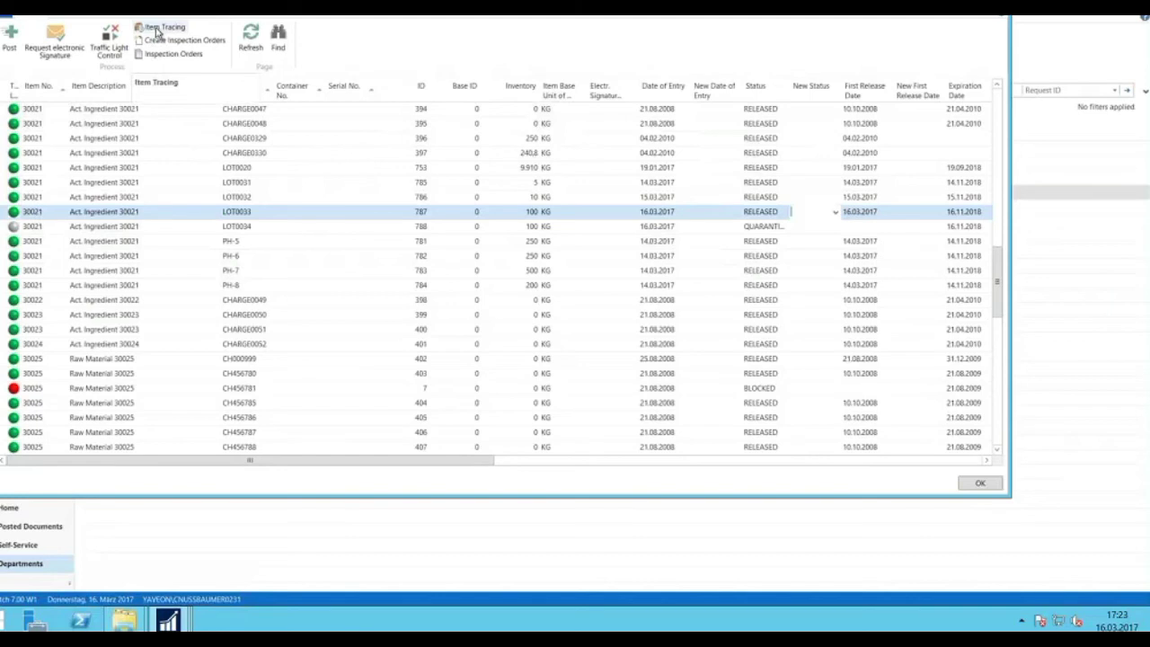
# Trace LOT0033's origin, then open the ProBatch Inventory Summary and select Finished Product 20014.
pyautogui.click(159, 33)
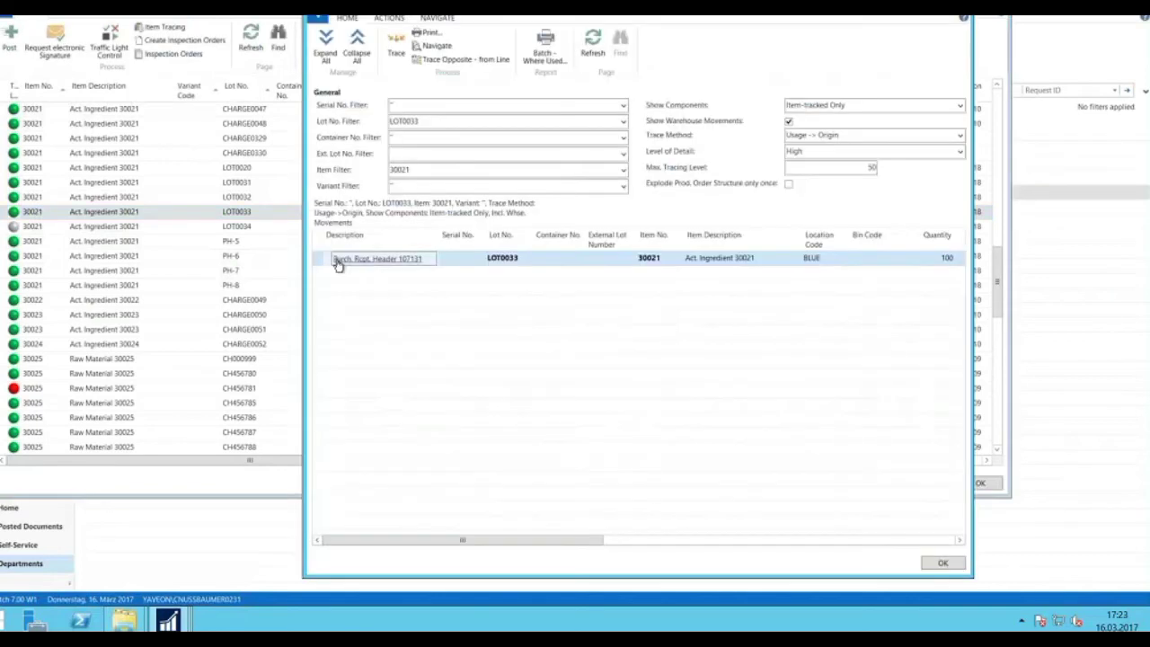
pyautogui.click(338, 261)
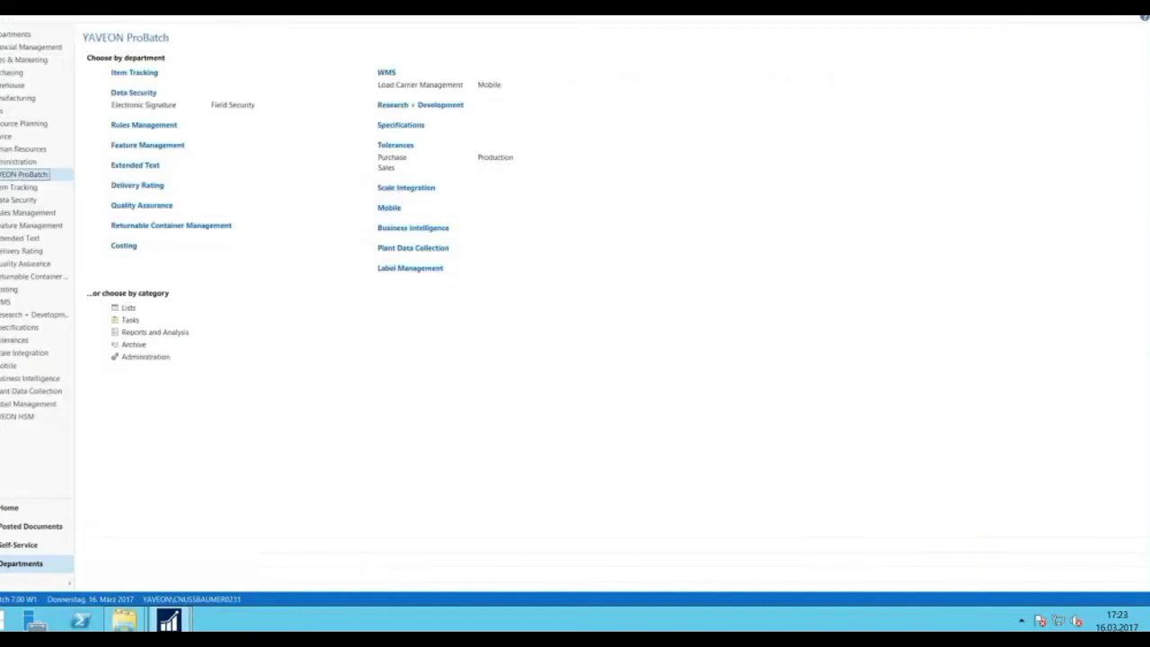
pyautogui.click(134, 309)
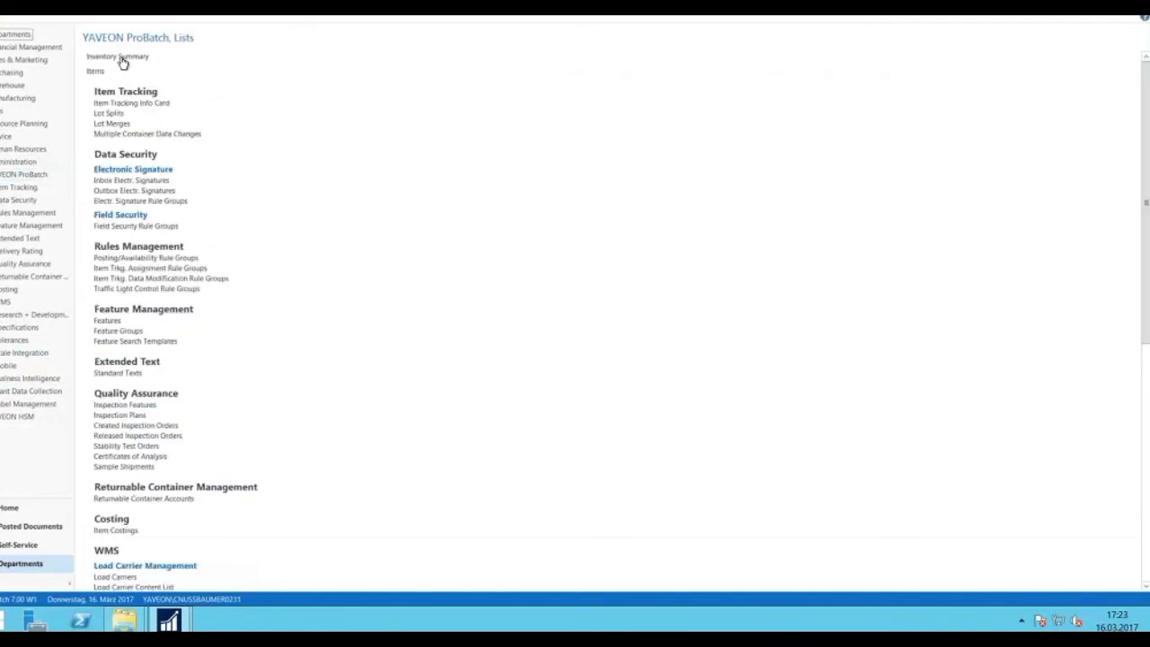
pyautogui.click(121, 58)
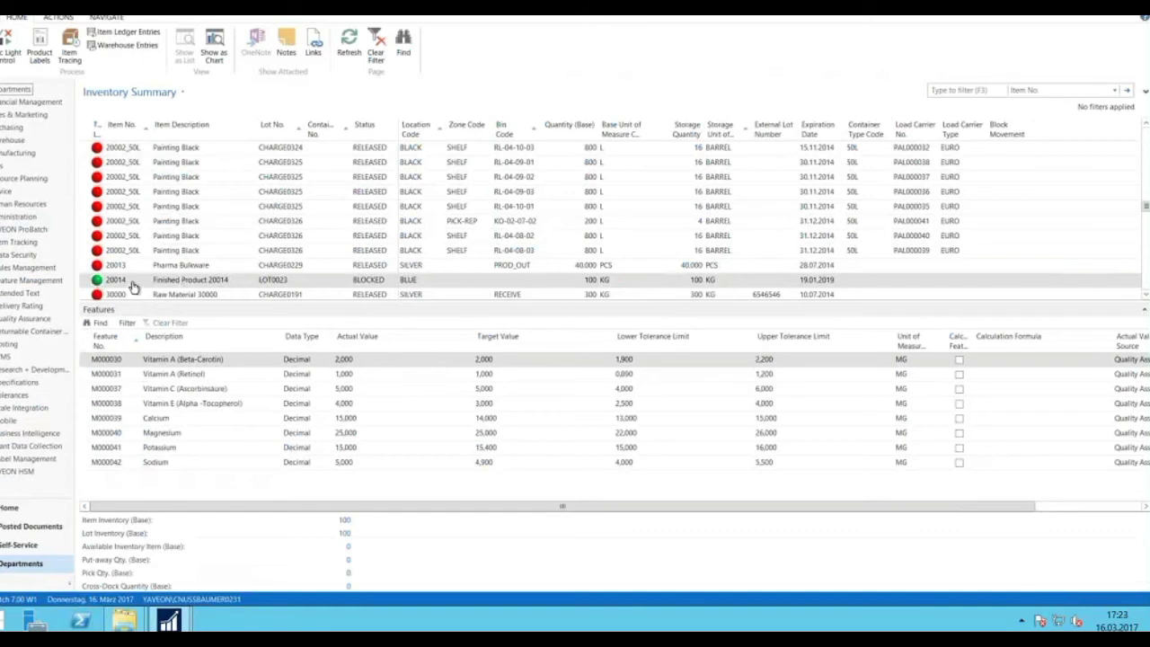
pyautogui.click(262, 283)
# Open a maximized item tracing for LOT0023 and widen its Description column.
pyautogui.click(72, 43)
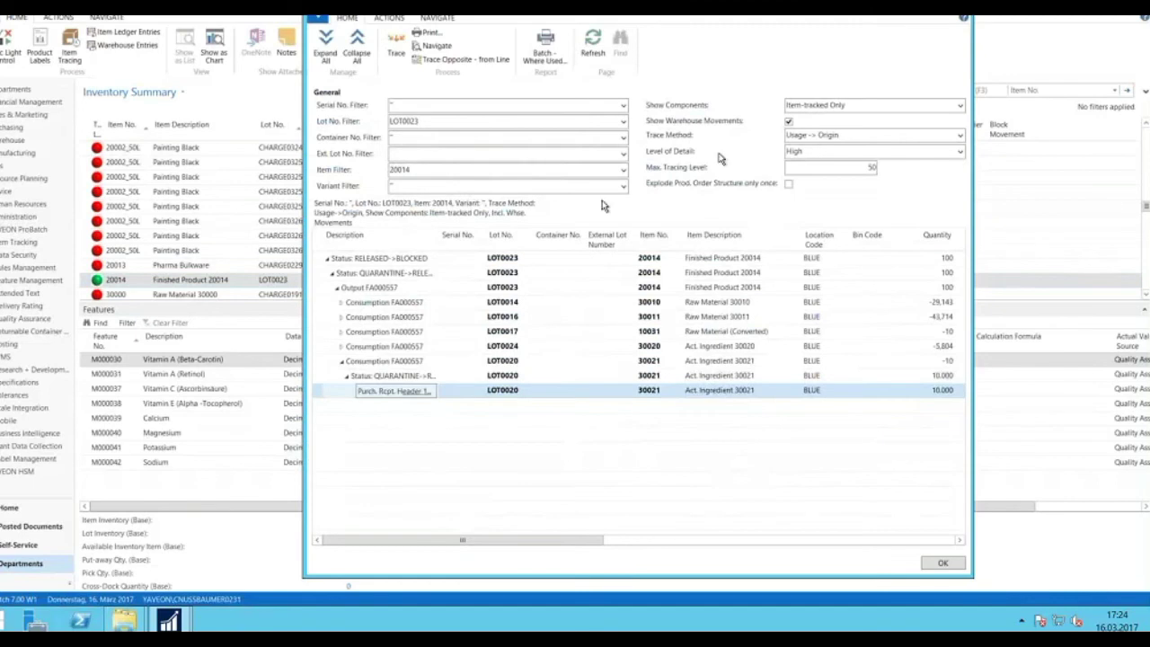
pyautogui.press('super+Up')
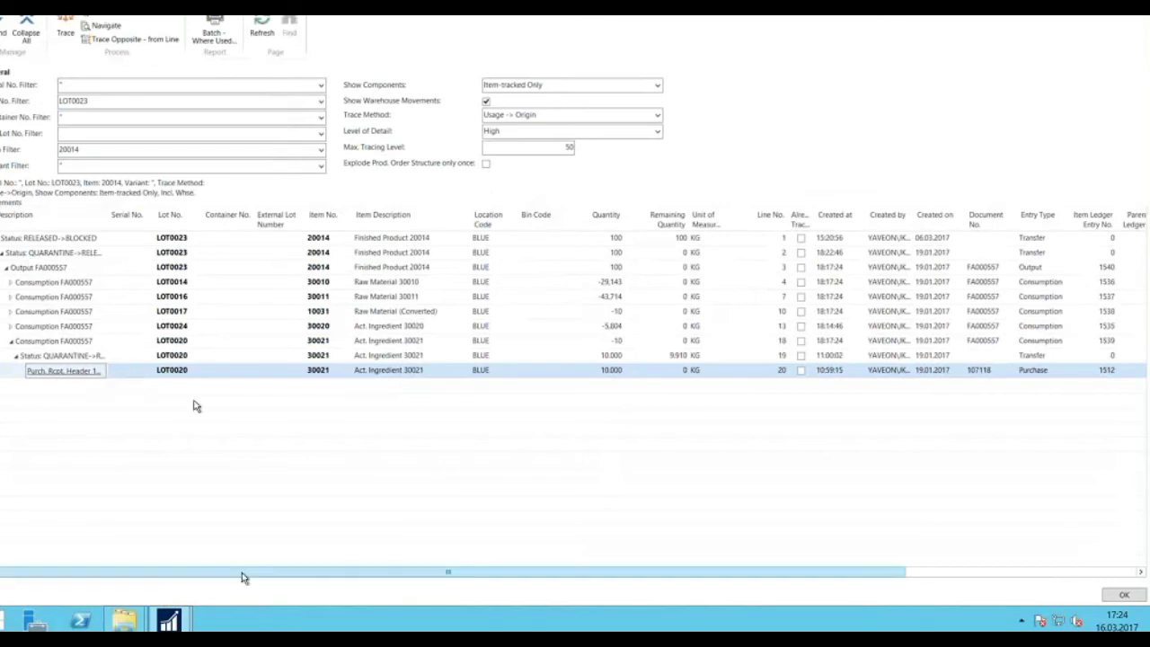
pyautogui.hscroll(3, 242, 573)
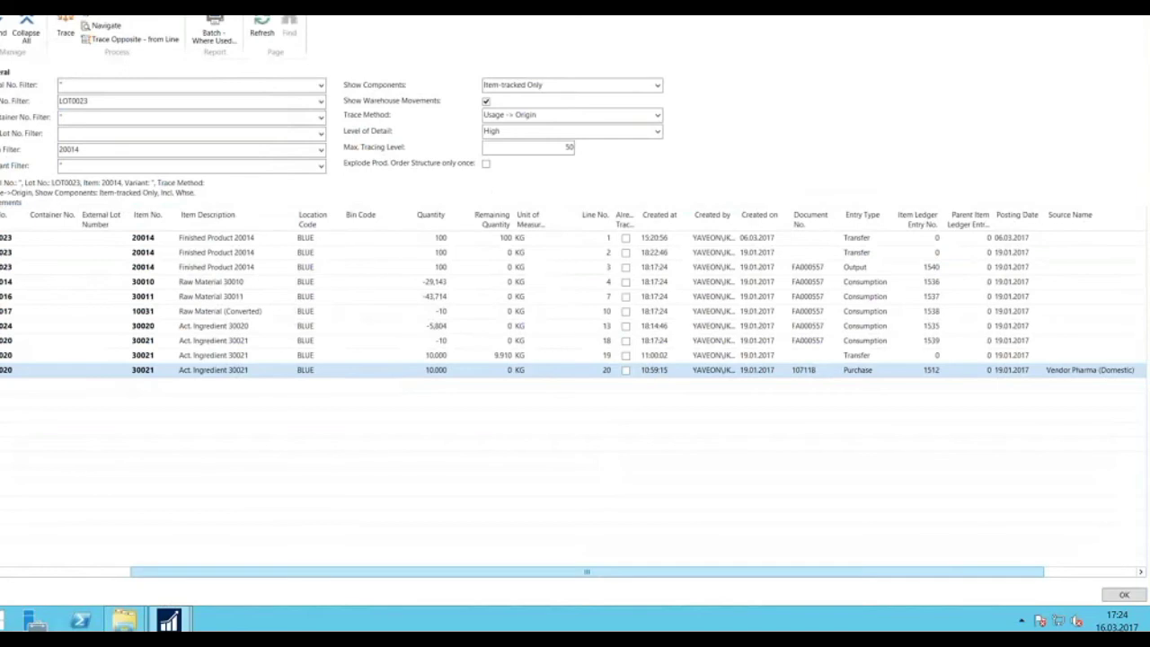
pyautogui.moveTo(271, 569); pyautogui.dragTo(211, 565)
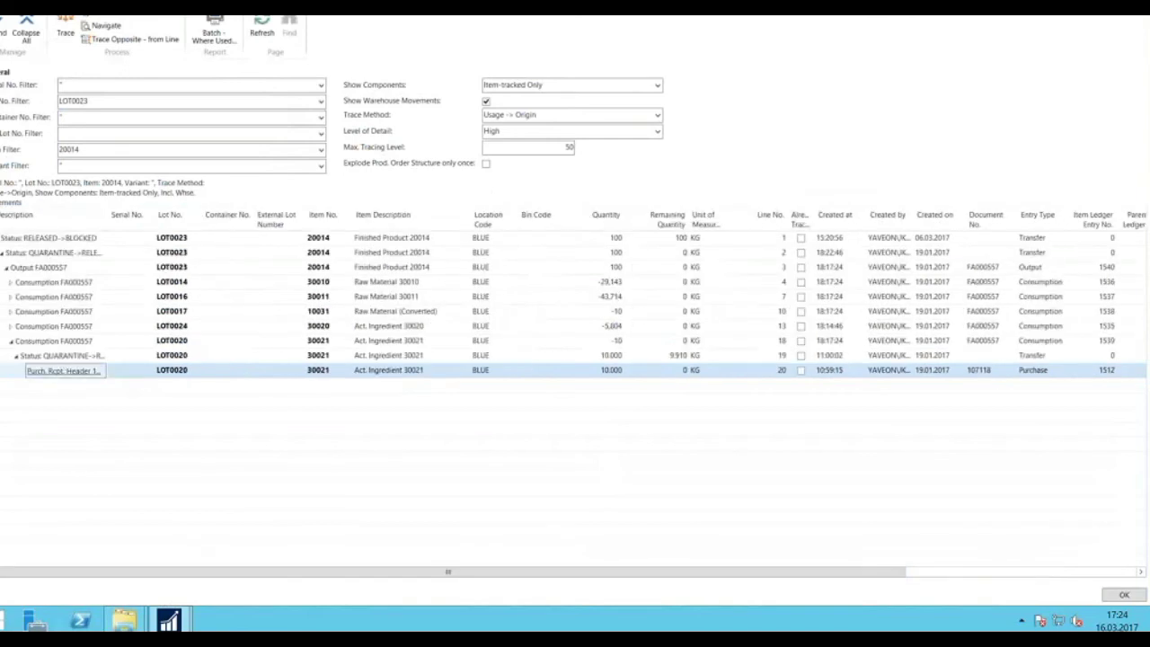
pyautogui.moveTo(109, 215); pyautogui.dragTo(162, 218)
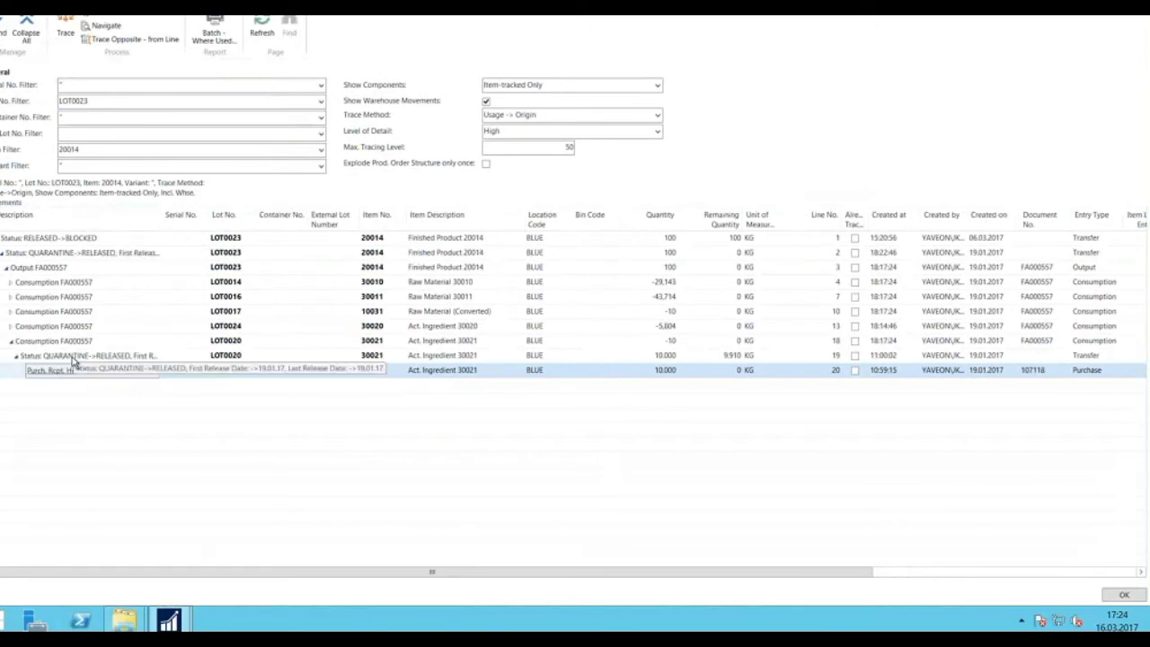
# Collapse the LOT0020 branches and expand LOT0024's status changes down to Purch. Rcpt. Header 107120.
pyautogui.click(15, 357)
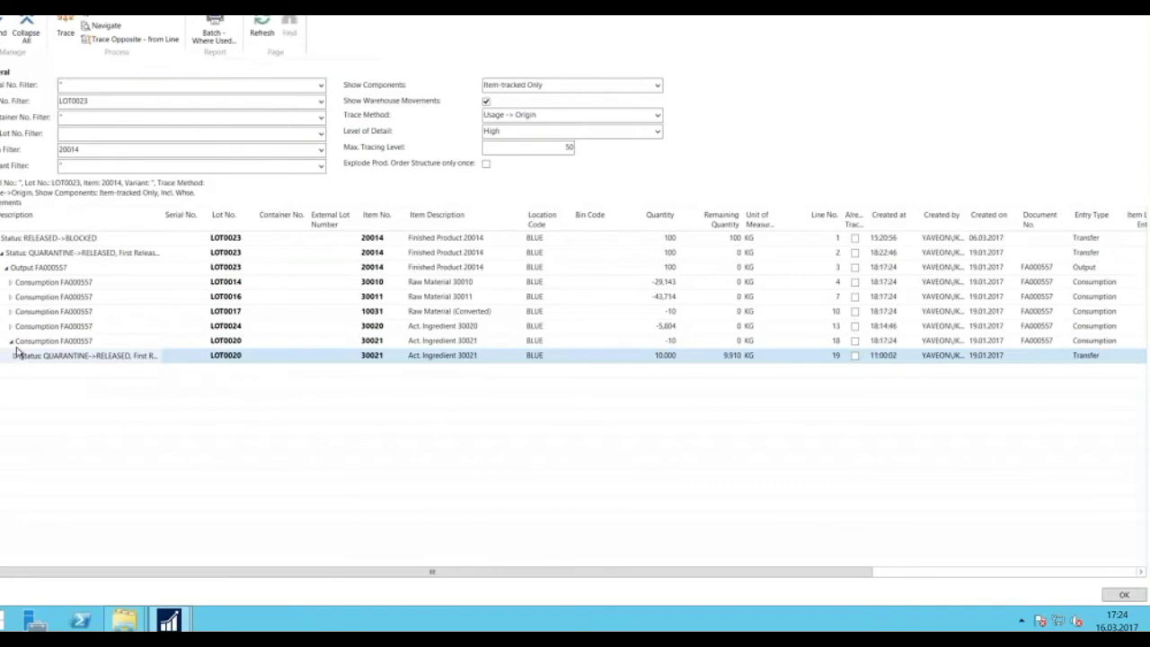
pyautogui.click(12, 342)
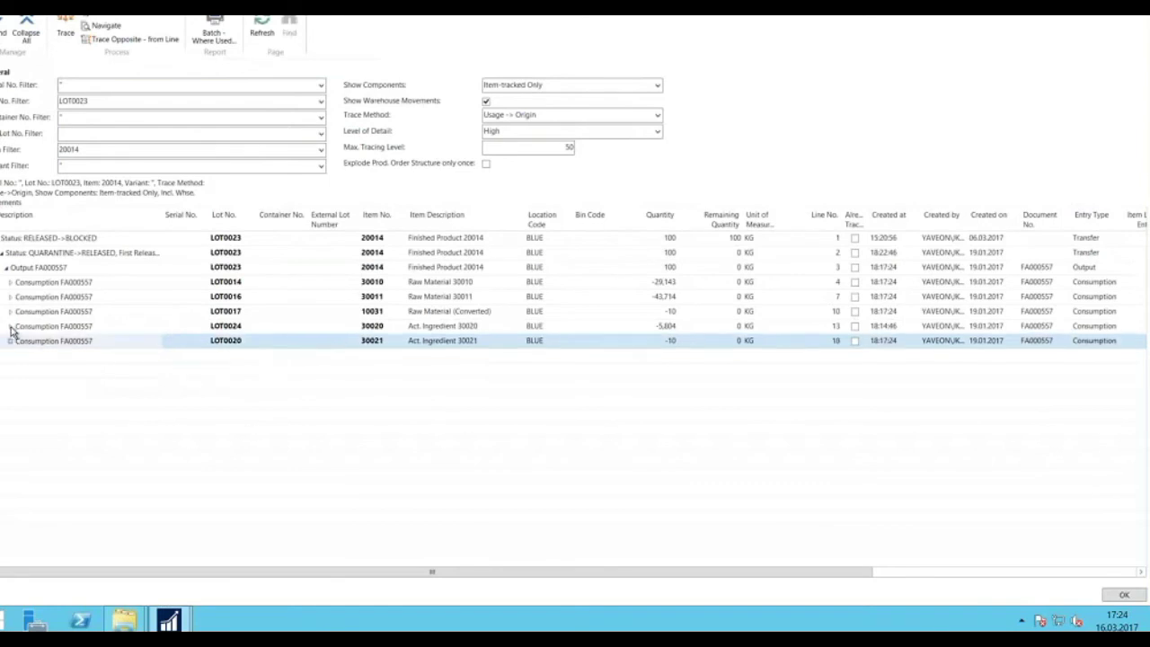
pyautogui.click(11, 328)
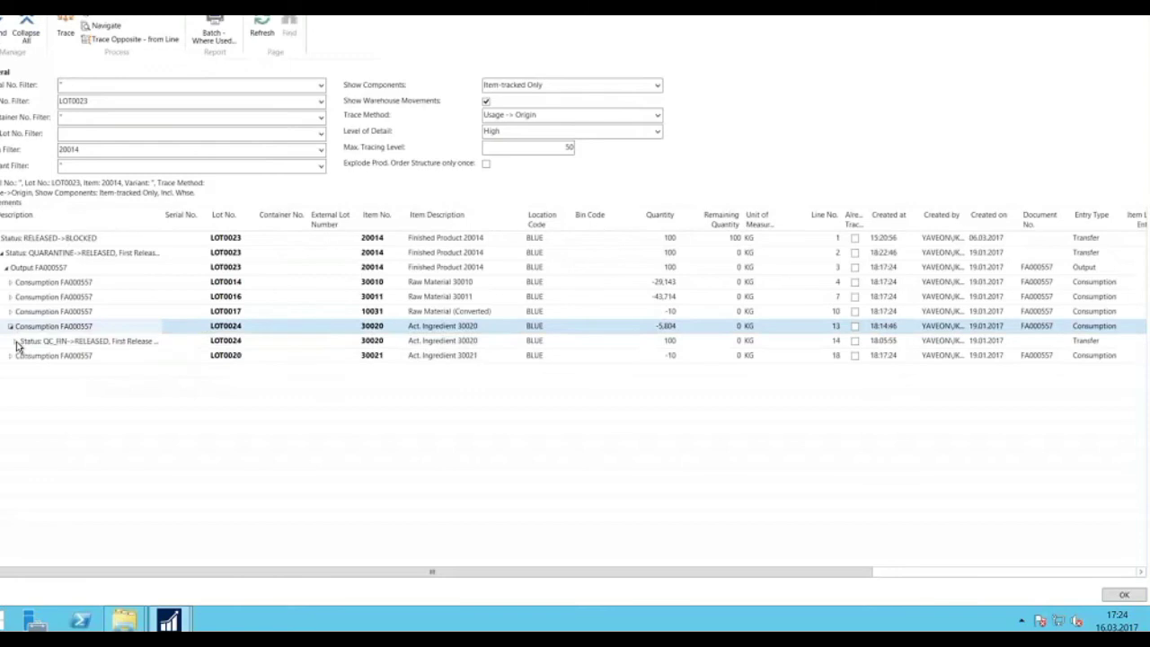
pyautogui.click(16, 341)
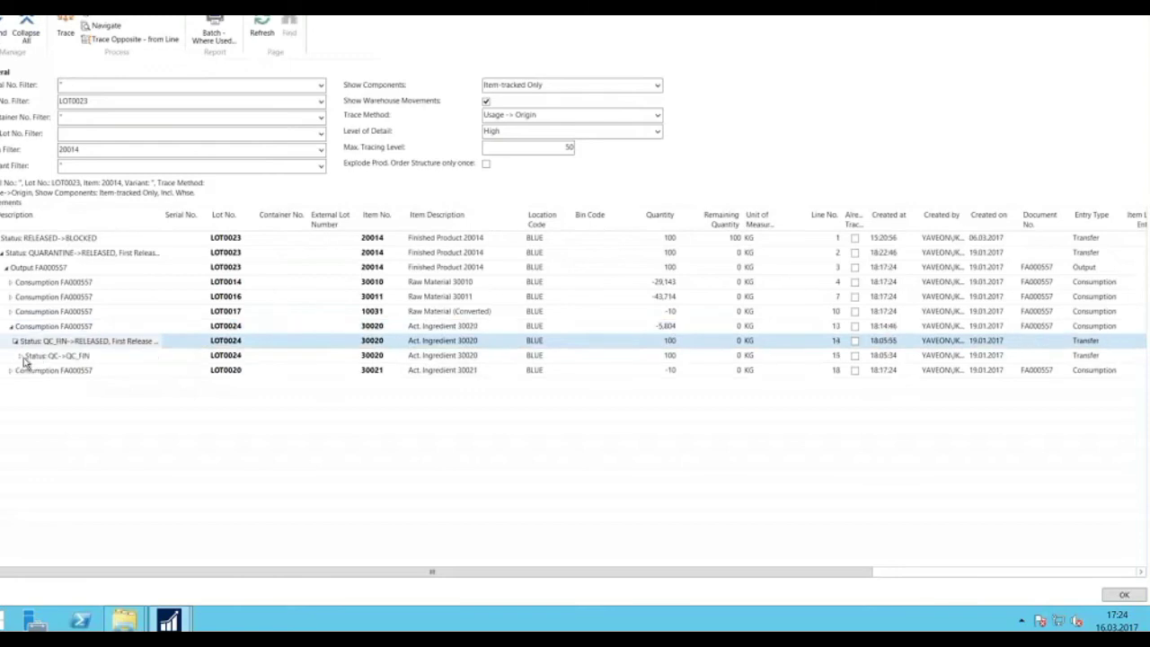
pyautogui.click(22, 356)
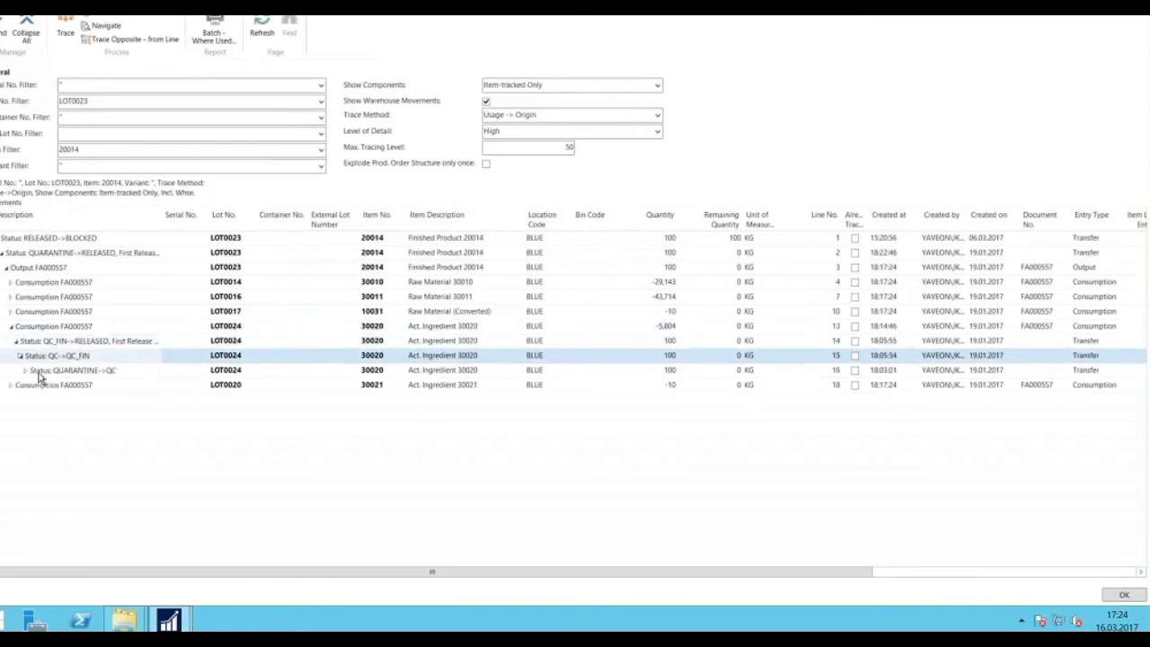
pyautogui.click(27, 371)
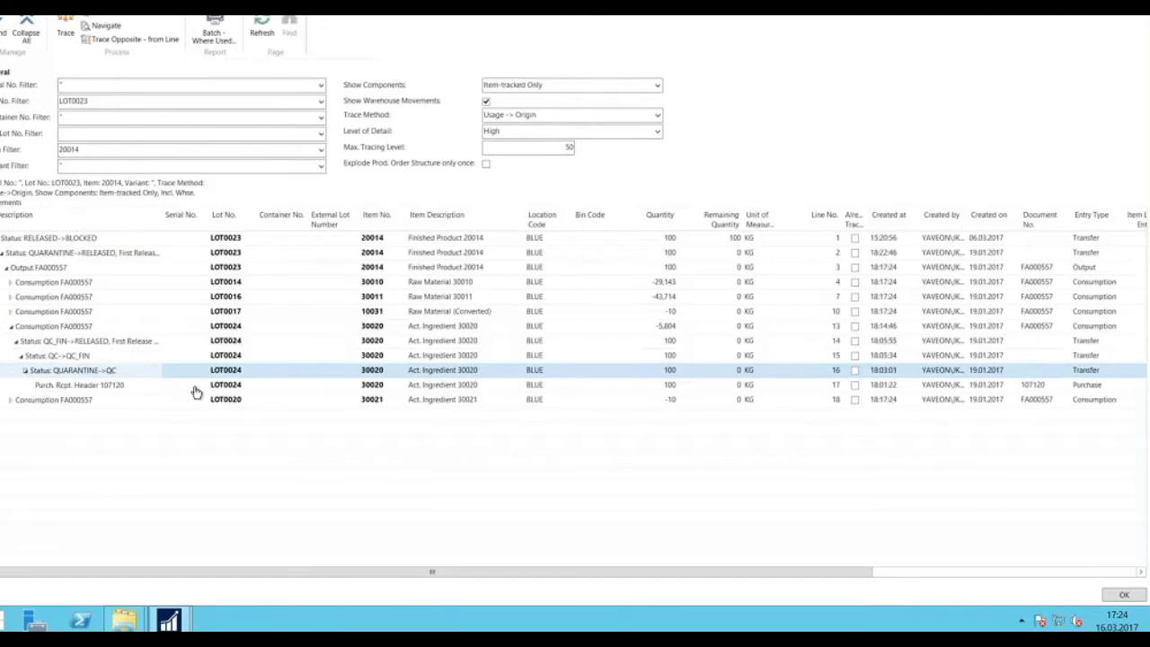
# Collapse the LOT0024 consumption branch and scroll the trace back to its left edge.
pyautogui.click(12, 328)
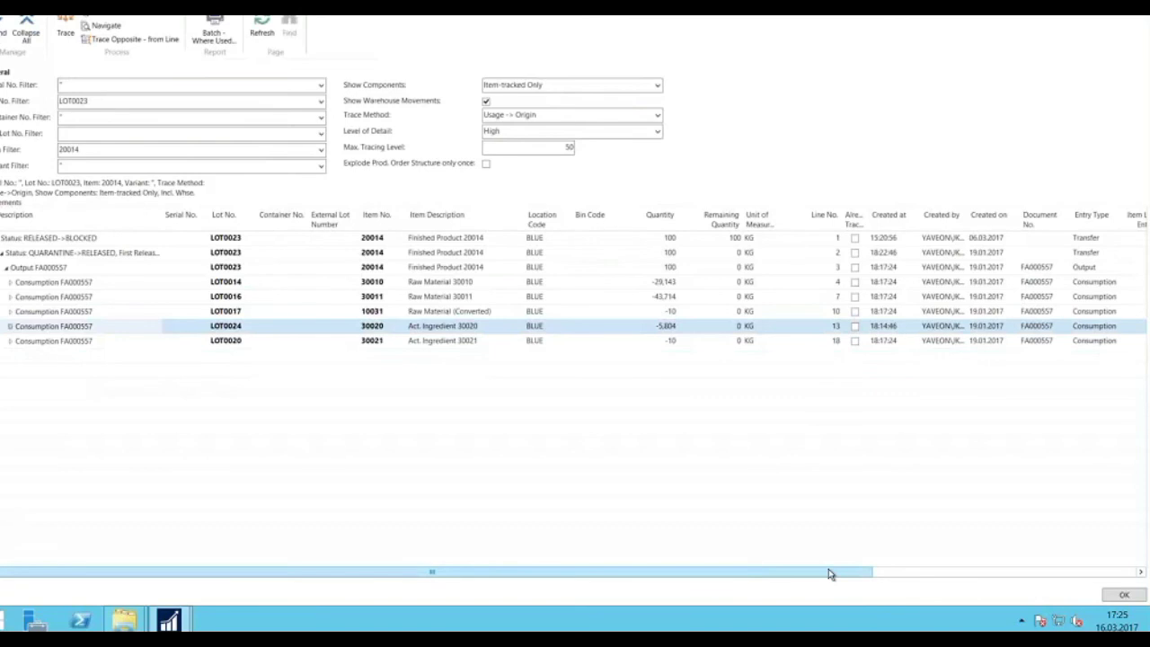
pyautogui.moveTo(828, 575); pyautogui.dragTo(941, 575)
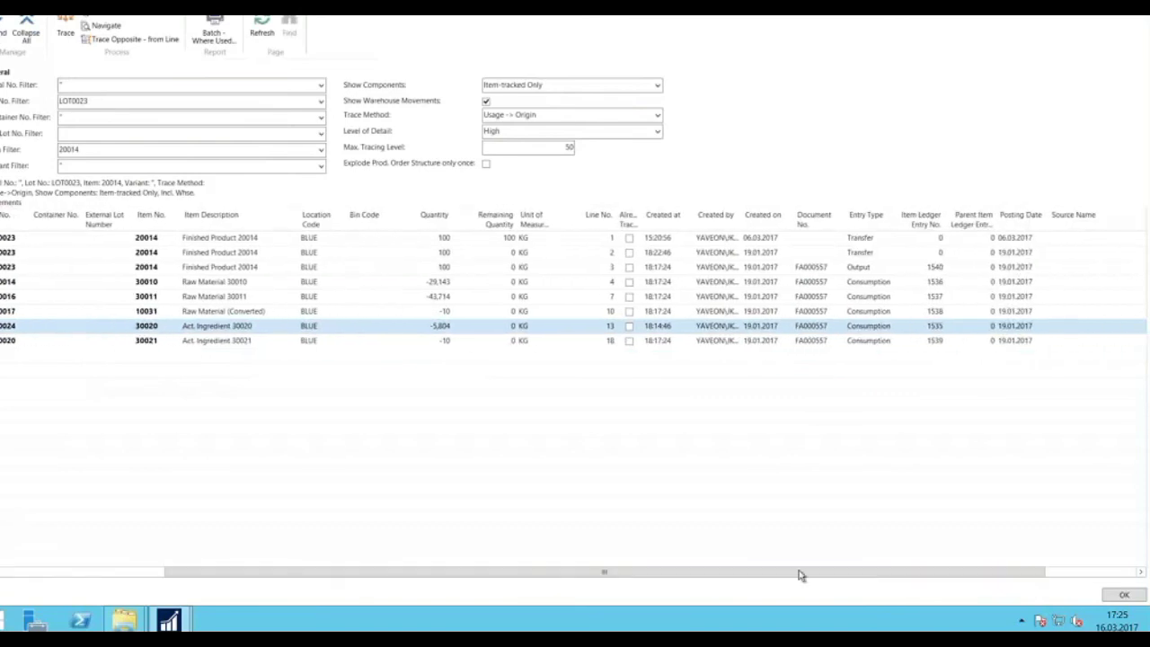
pyautogui.hscroll(-5, 800, 574)
pyautogui.hscroll(-3, 800, 575)
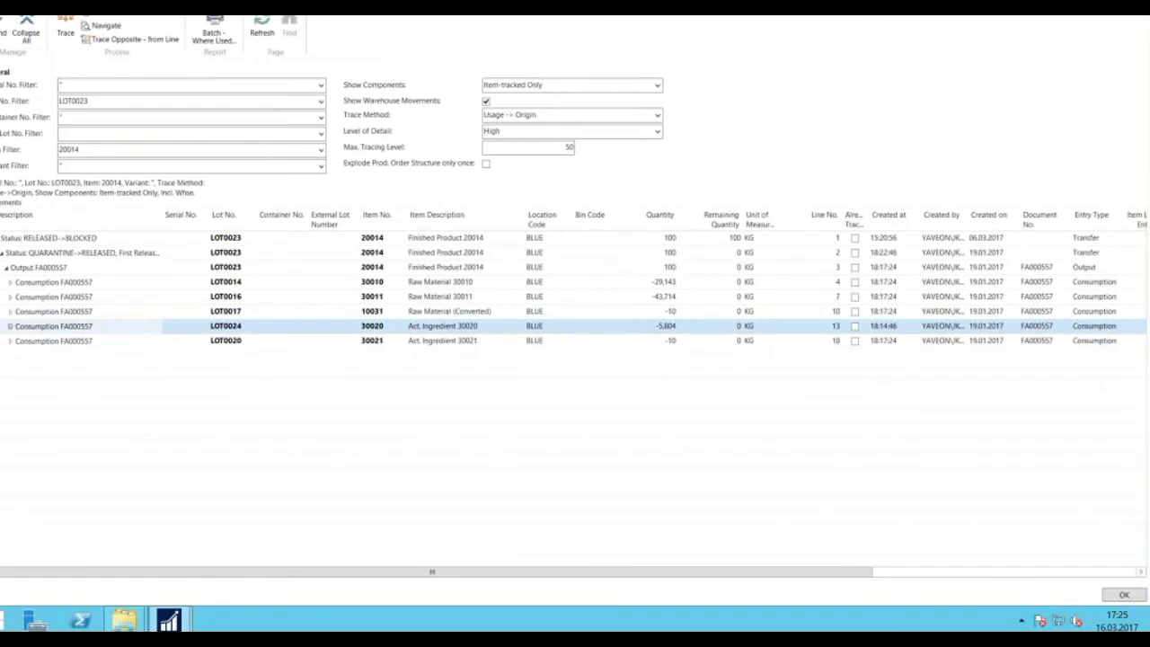
# Export LOT0023's Batch - Where Used report as a PDF and open the file.
pyautogui.click(213, 34)
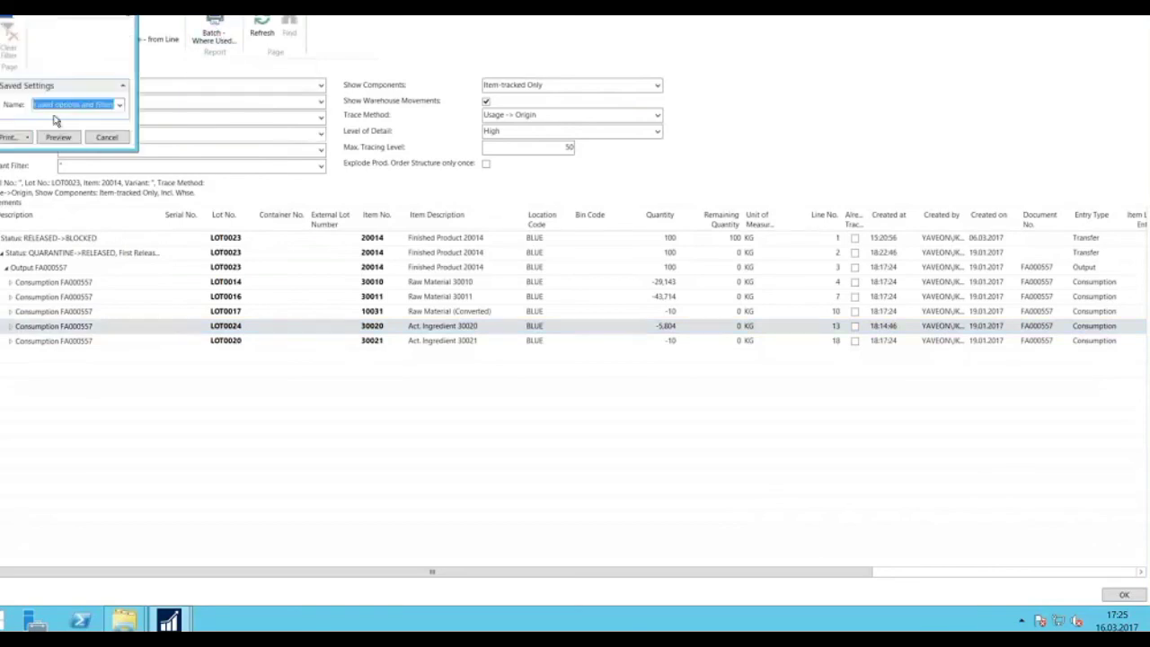
pyautogui.click(29, 138)
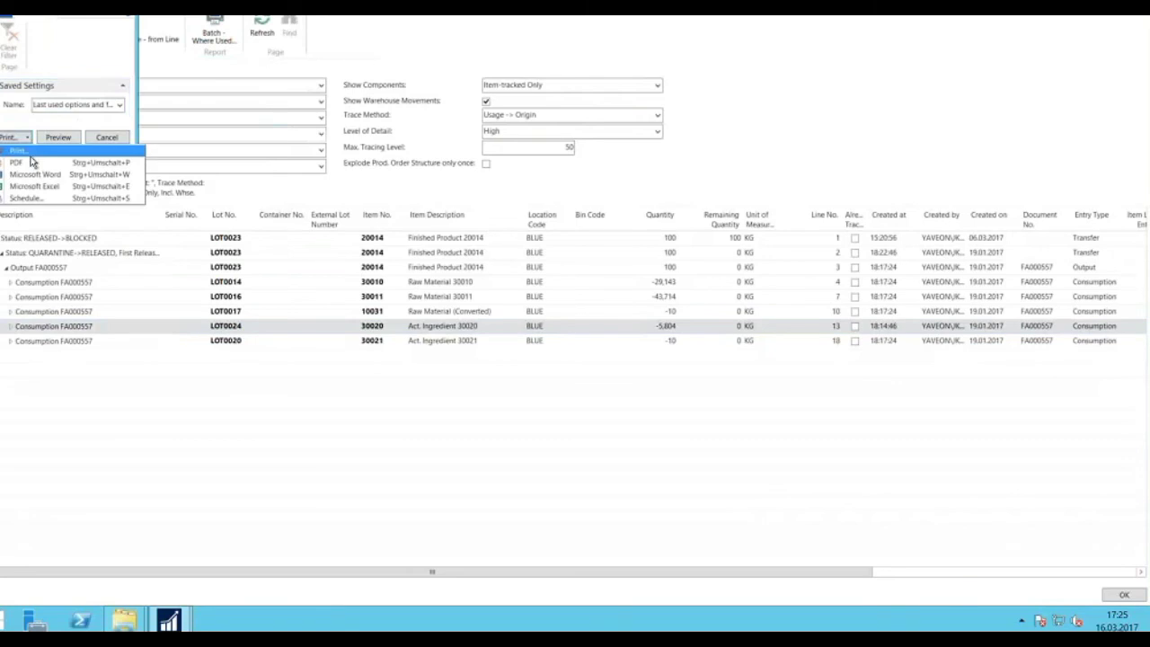
pyautogui.click(27, 162)
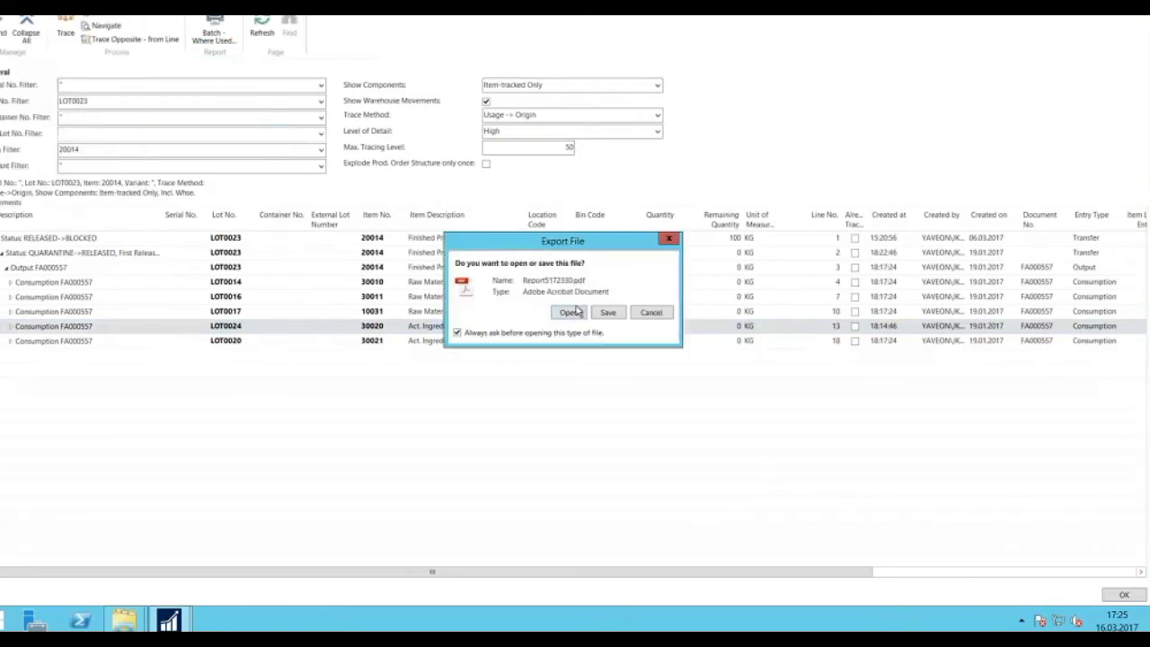
pyautogui.click(576, 312)
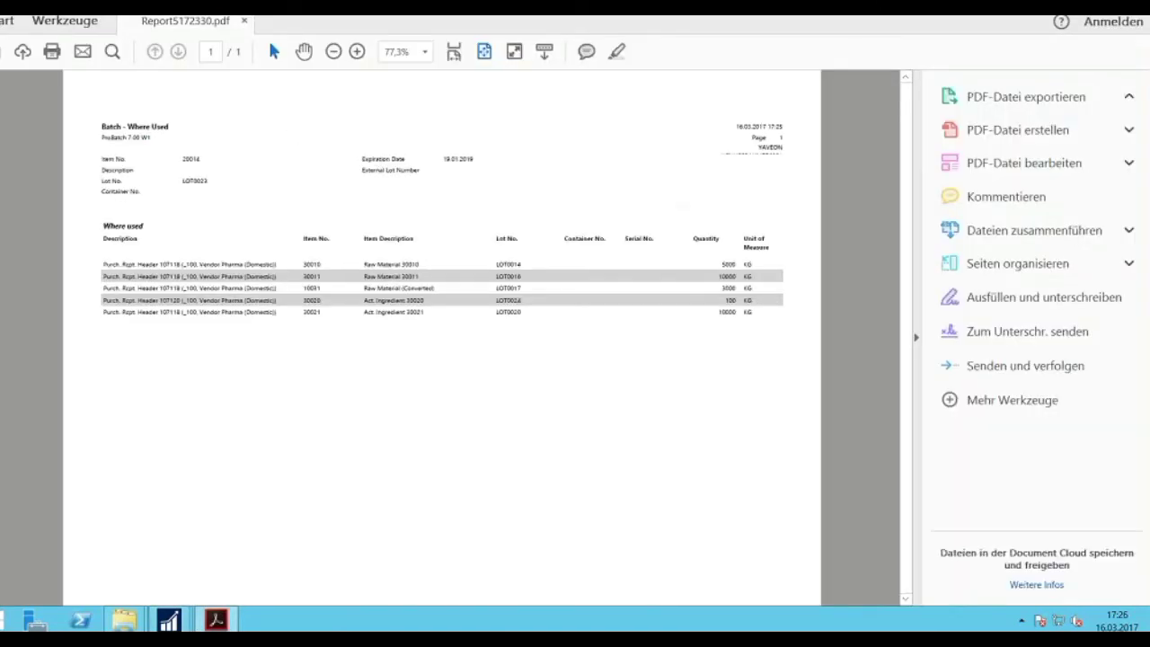
# Close the Batch - Where Used PDF with Alt+F4.
pyautogui.hotkey('alt', 'F4')
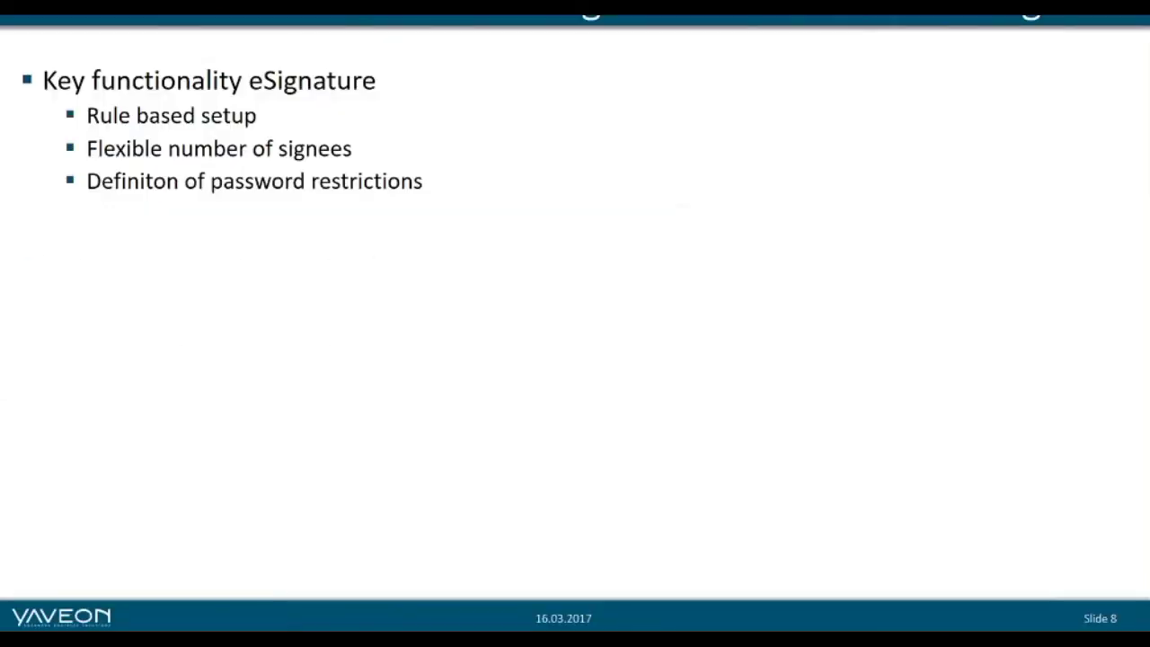
# Reveal the item tracking bullets on the eSignature slide, then advance to the next slide.
pyautogui.press('Right')
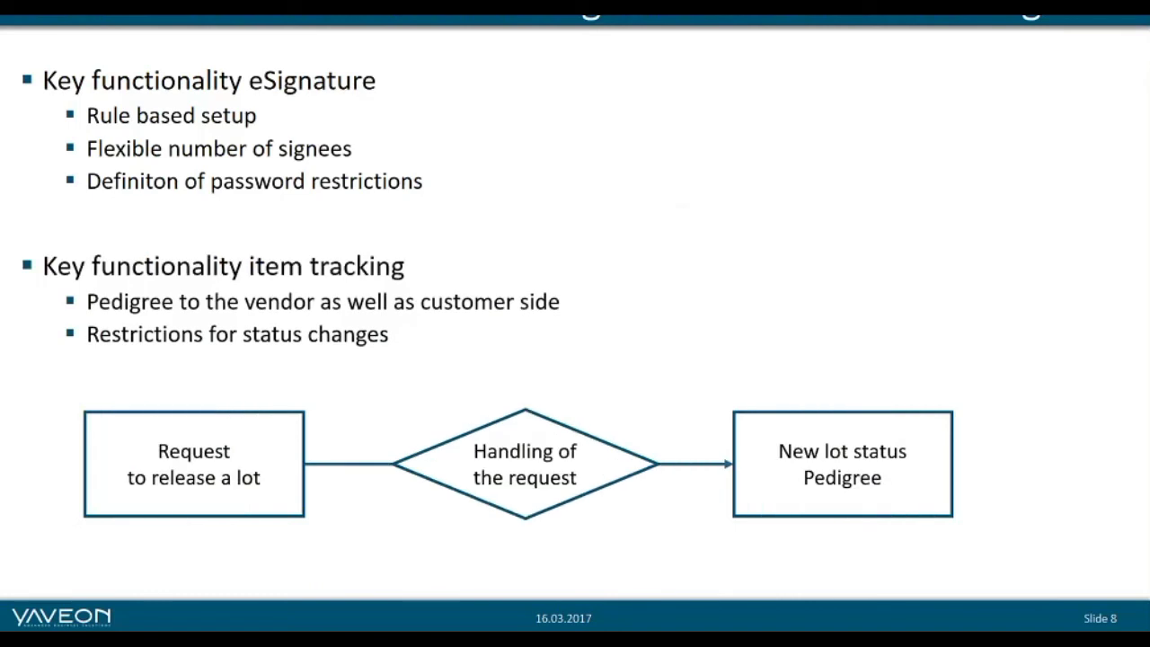
pyautogui.press('Right')
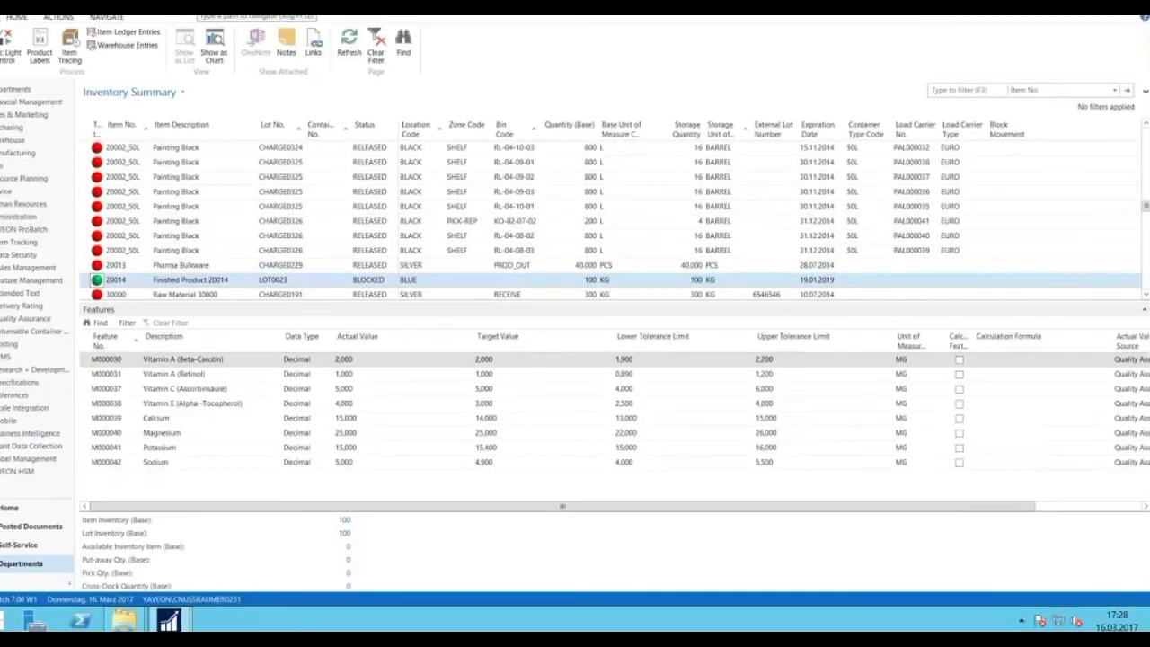
# Close the Inventory Summary showing LOT0023 of Finished Product 20014.
pyautogui.press('Escape')
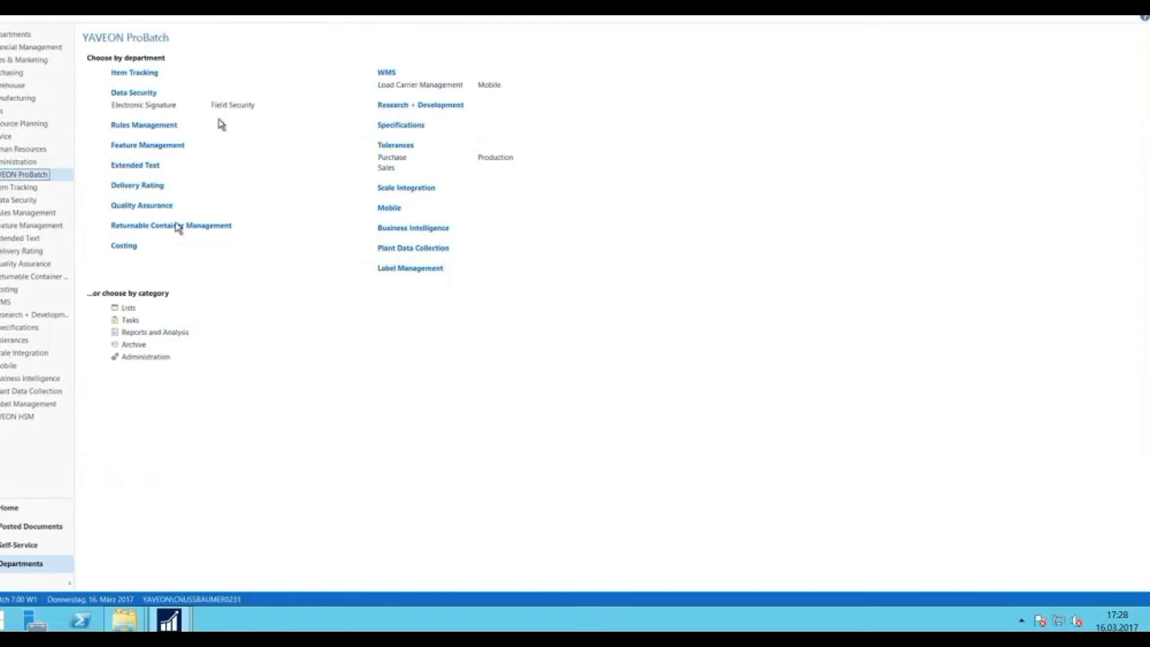
# Bring up the Prod. Order Detail Planning chart and open the card for order FA000562.
pyautogui.moveTo(180, 622)
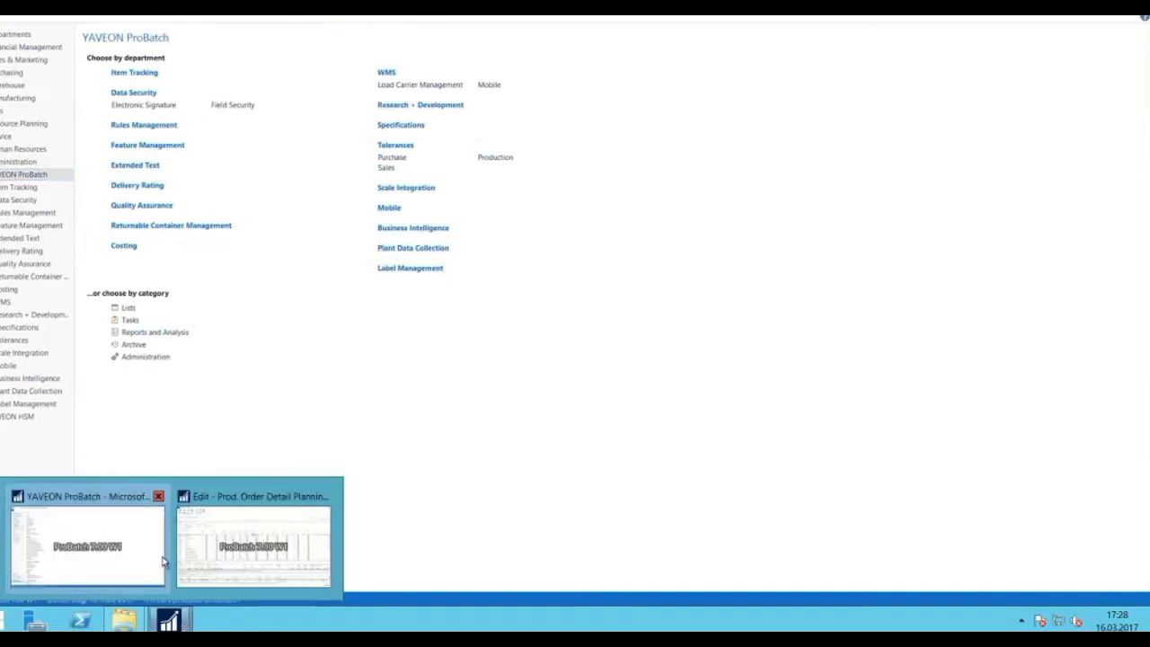
pyautogui.click(222, 501)
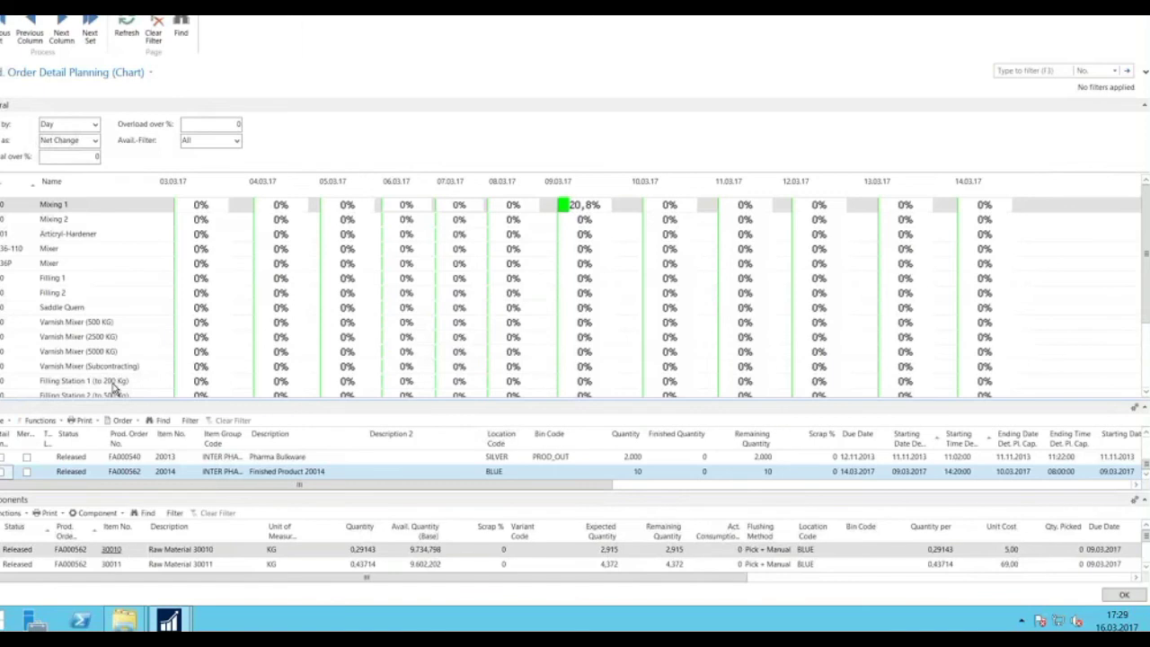
pyautogui.click(123, 421)
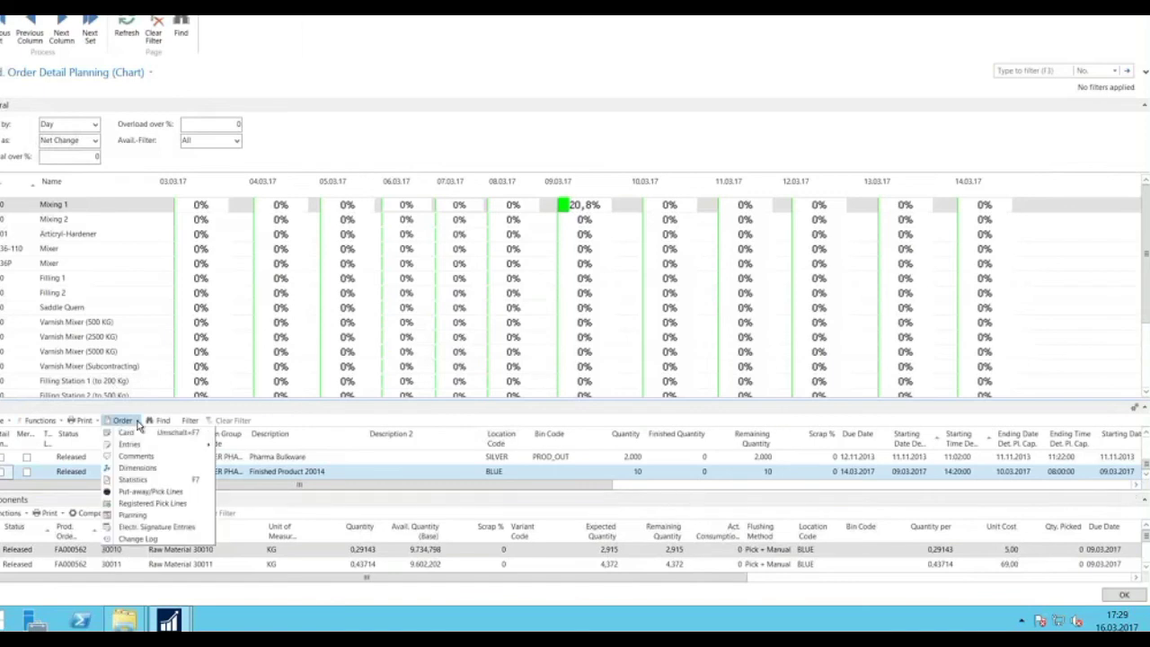
pyautogui.click(153, 491)
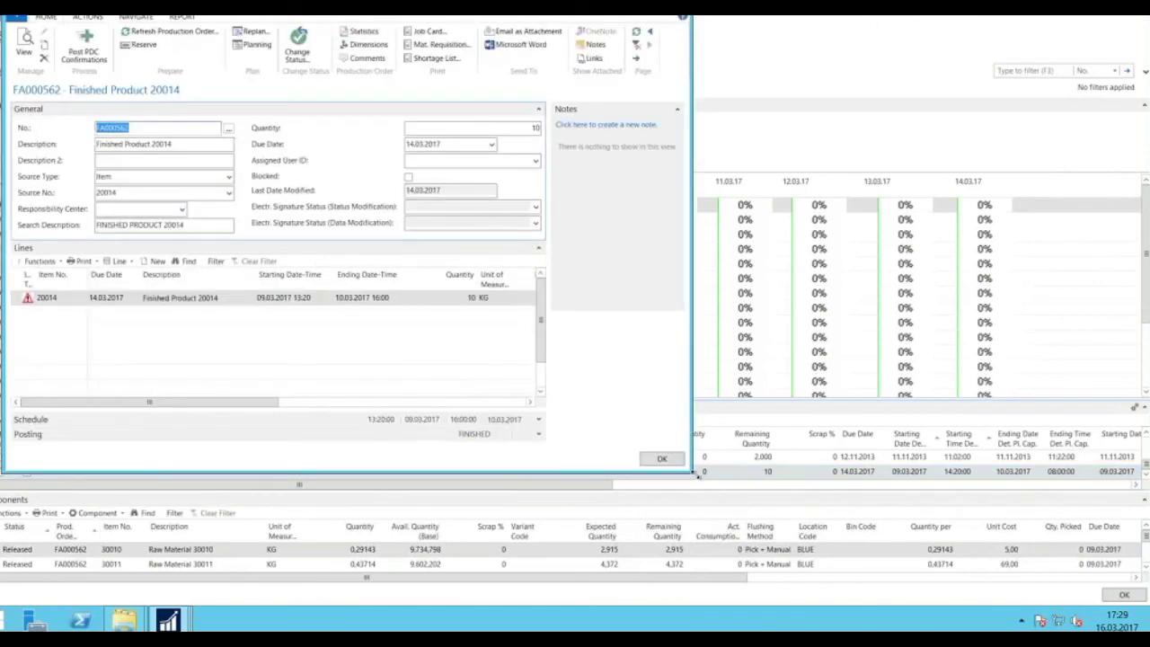
# Open the components of order FA000562's line in an enlarged window.
pyautogui.moveTo(697, 477); pyautogui.dragTo(861, 518)
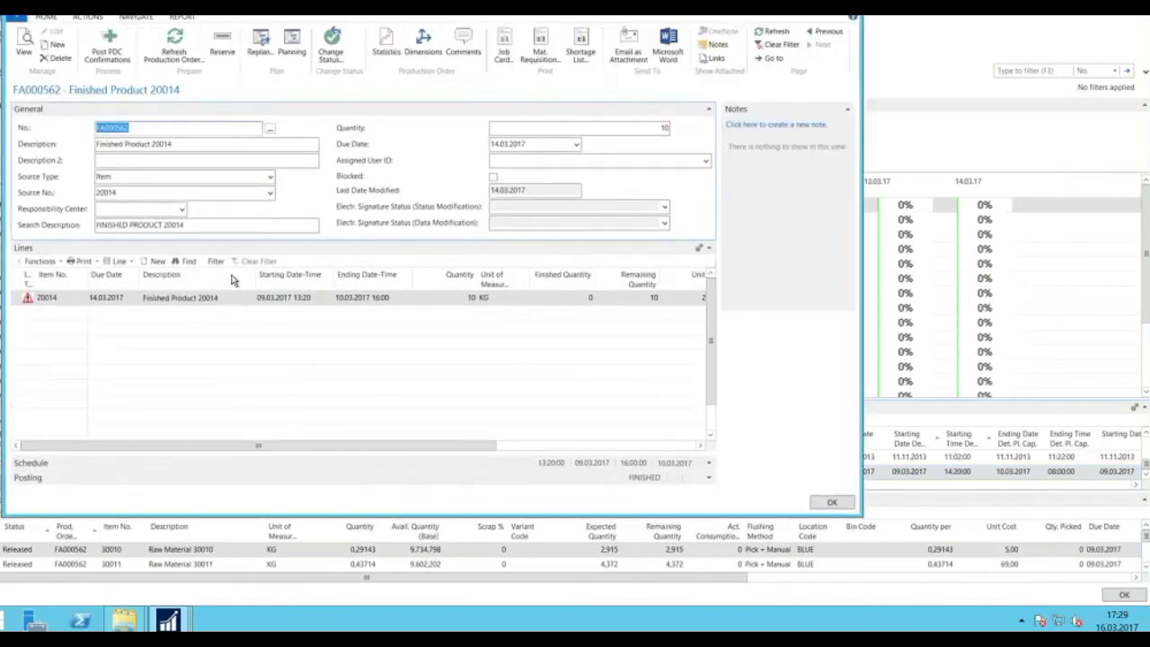
pyautogui.click(135, 261)
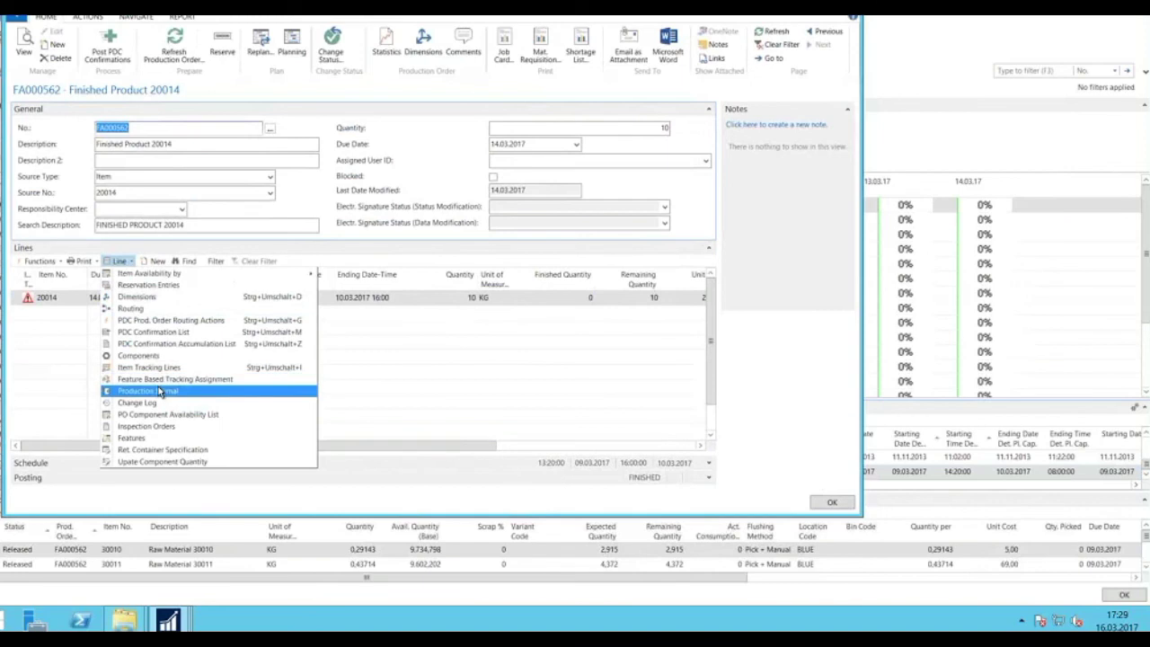
pyautogui.click(148, 355)
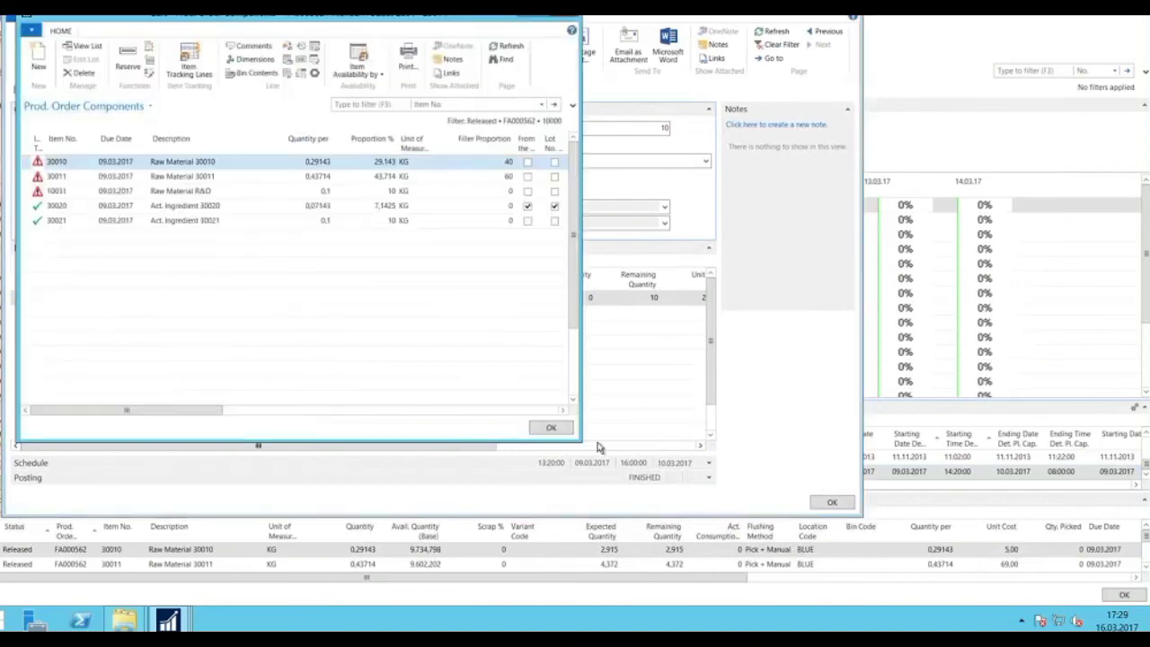
pyautogui.moveTo(670, 463); pyautogui.dragTo(966, 473)
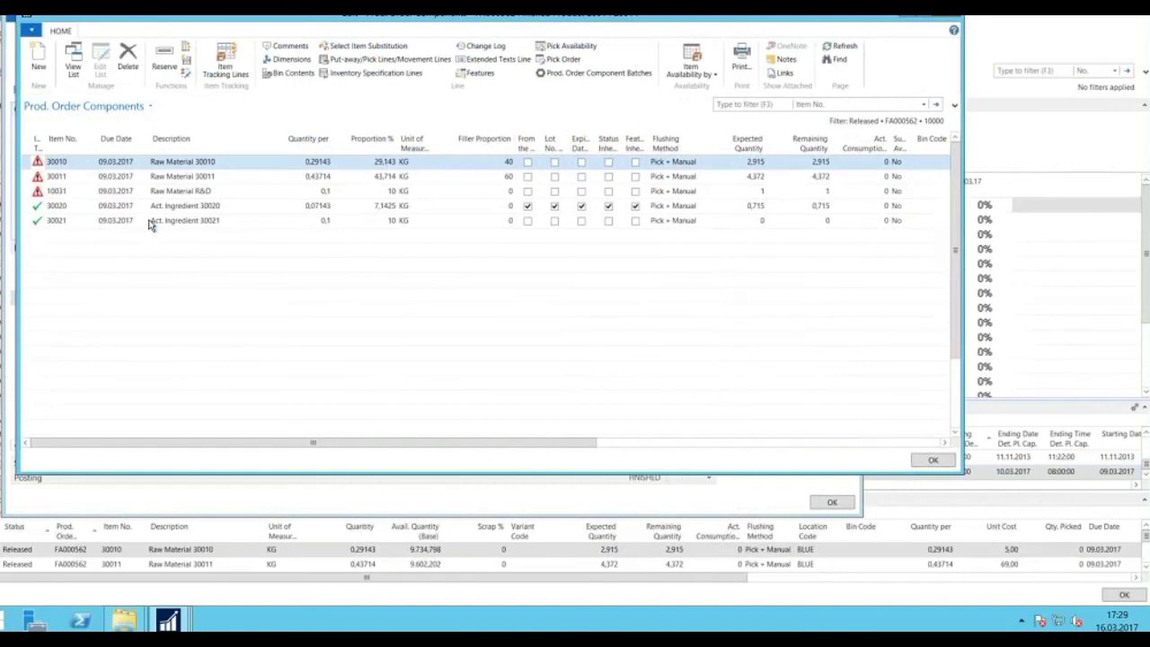
# Review the features of Act. Ingredient 30020, then close the features and component lists.
pyautogui.click(38, 207)
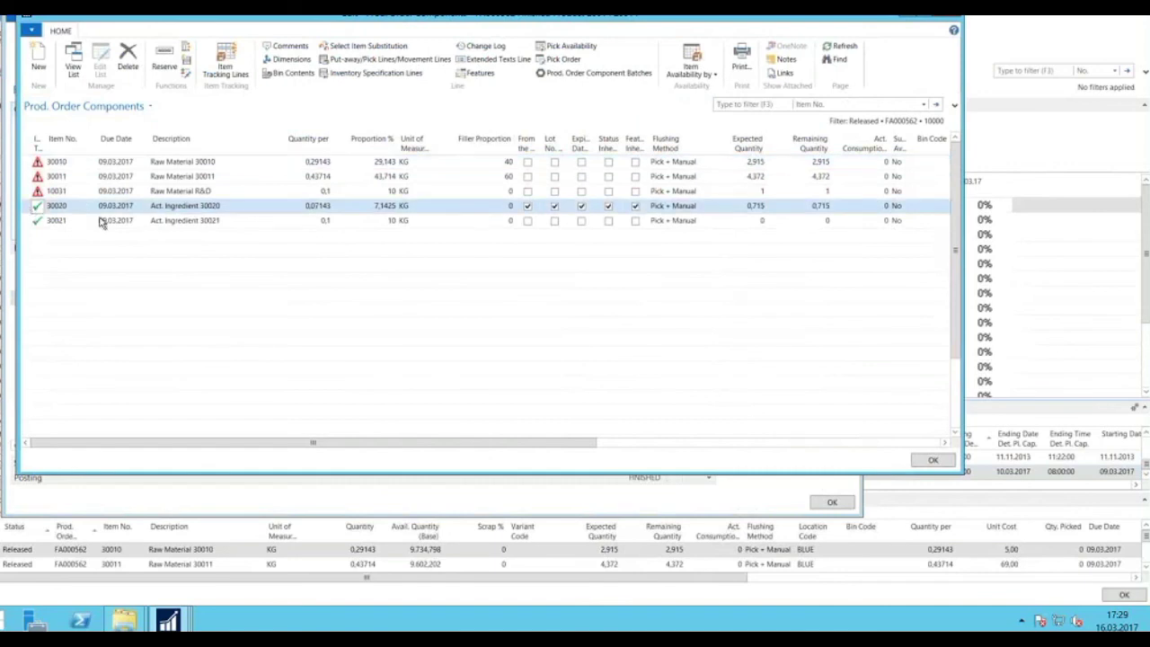
pyautogui.click(481, 74)
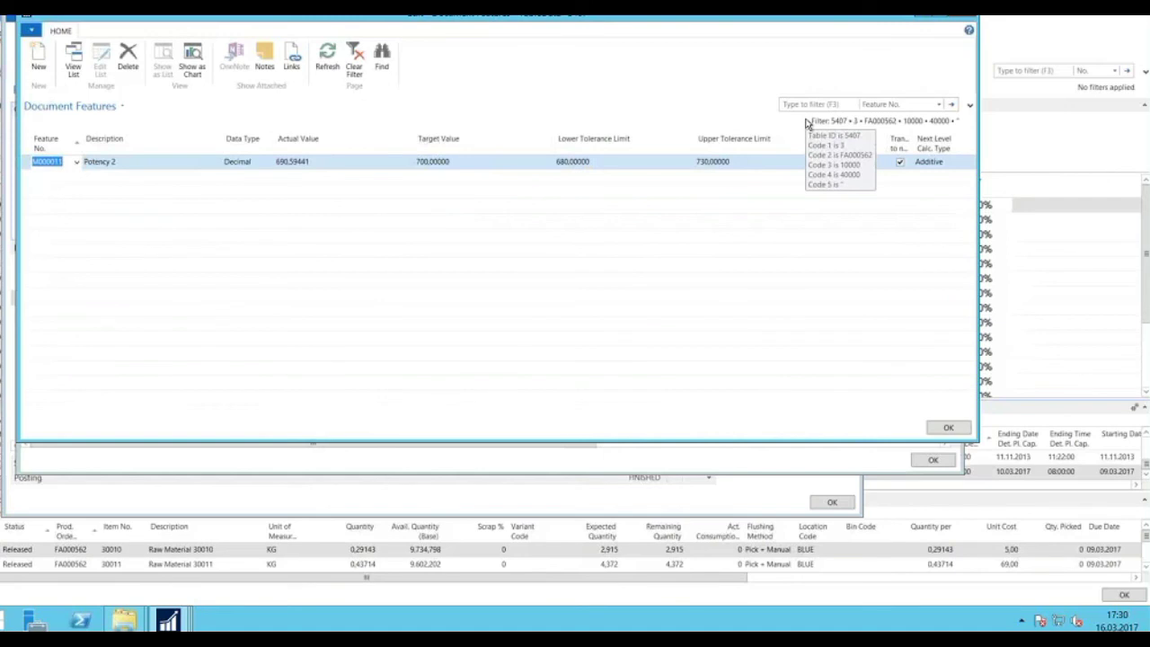
pyautogui.press('Escape')
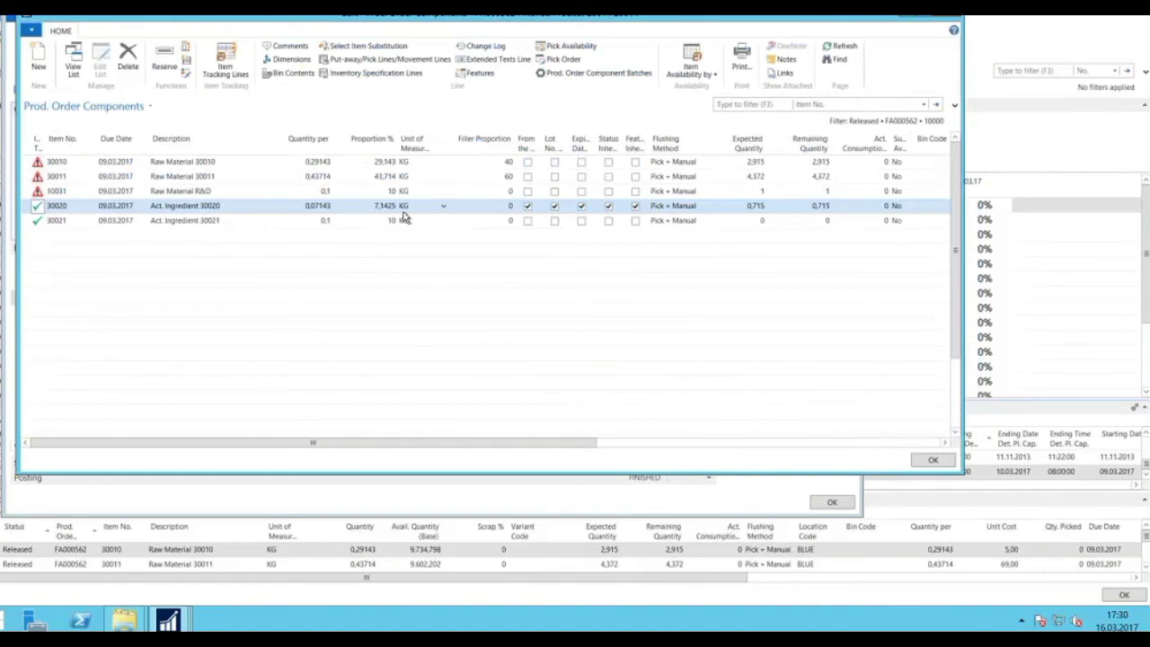
pyautogui.press('Escape')
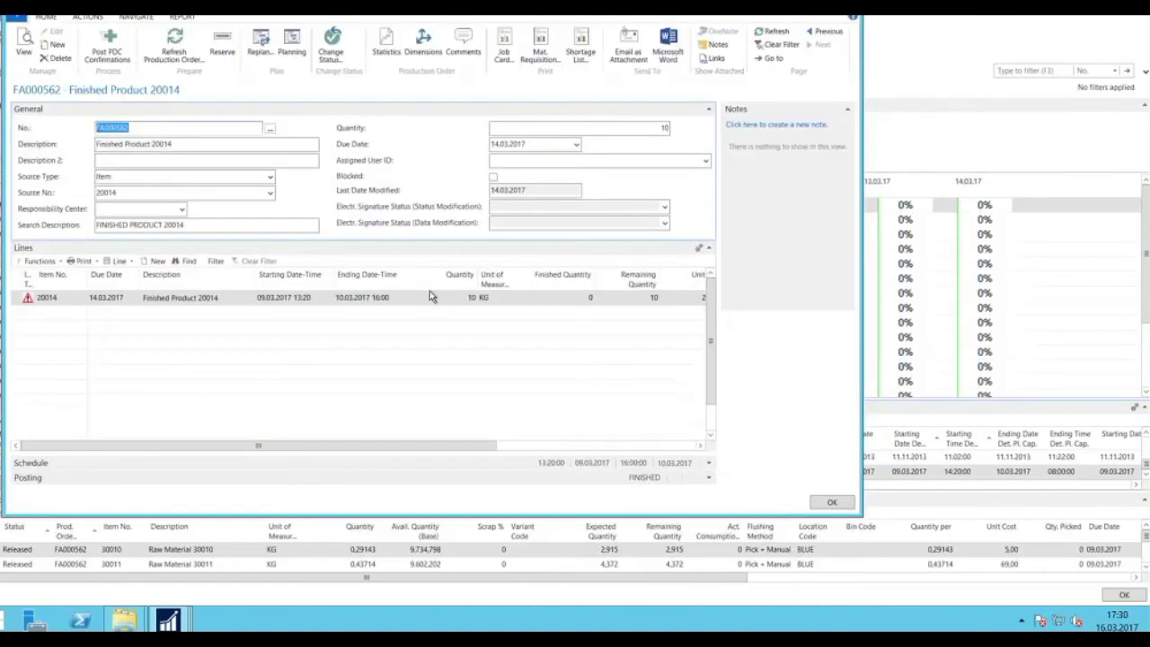
# Open FA000562's feature-based tracking assignment, select Potency 2, and tick component 30020.
pyautogui.click(120, 261)
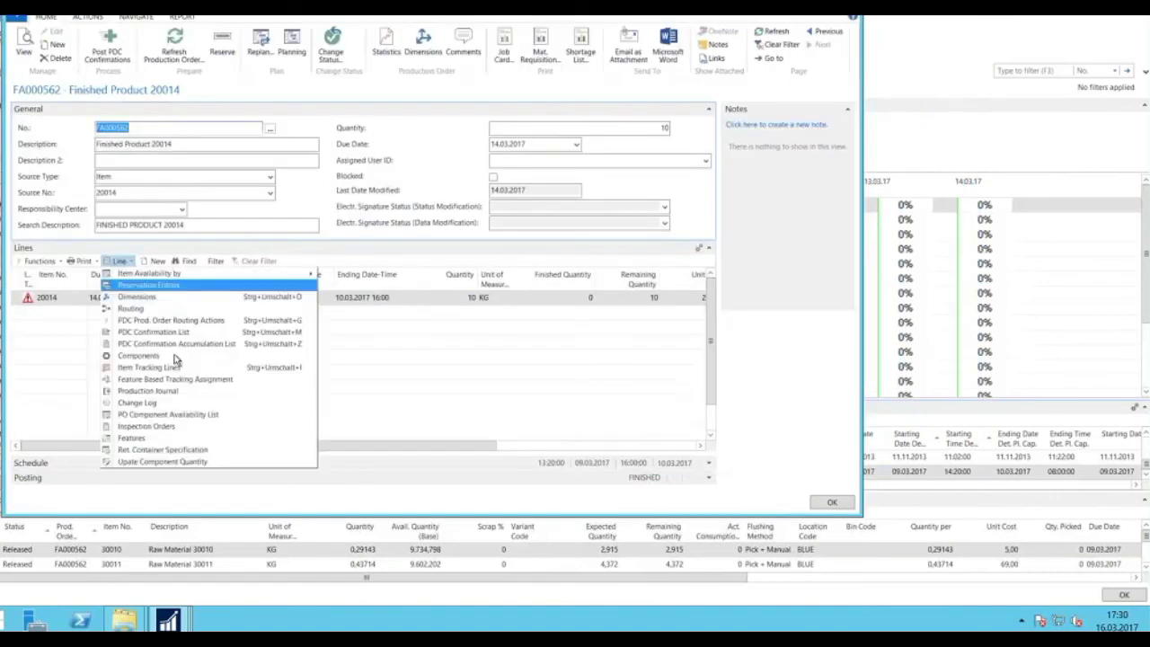
pyautogui.click(166, 379)
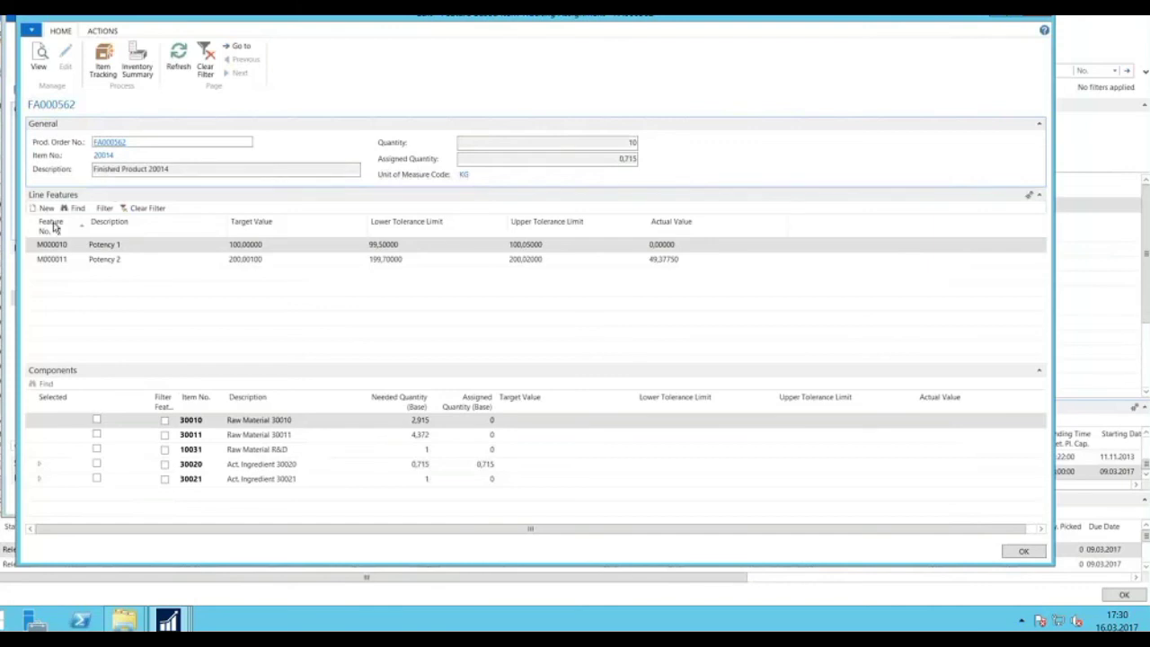
pyautogui.click(34, 251)
pyautogui.click(33, 261)
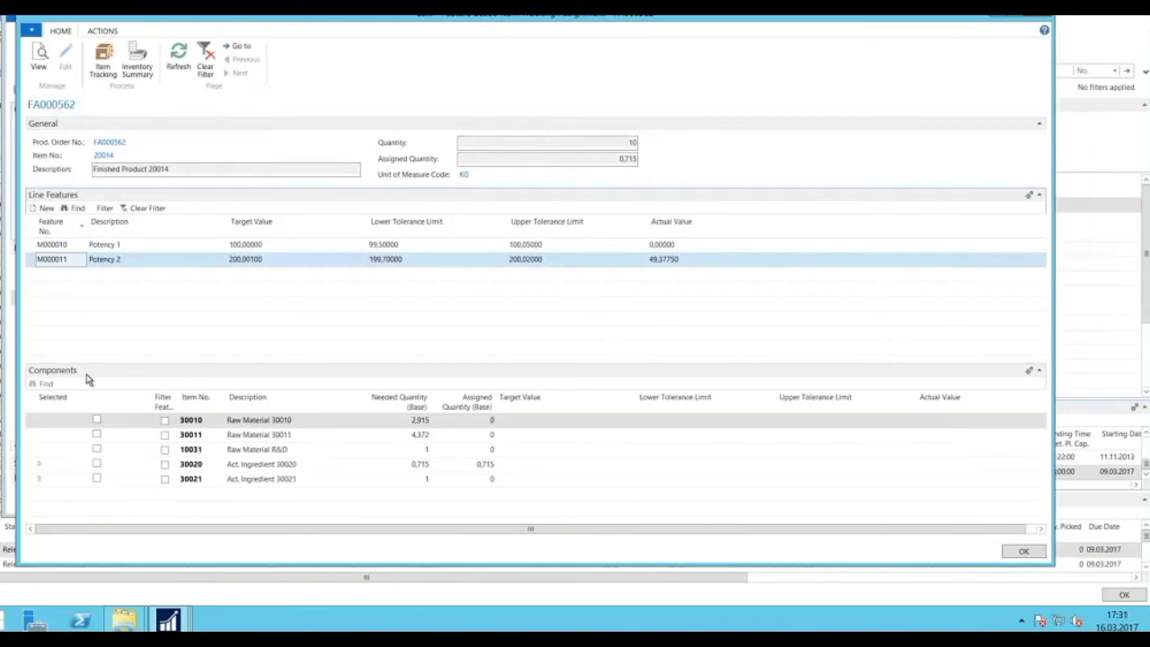
pyautogui.click(40, 467)
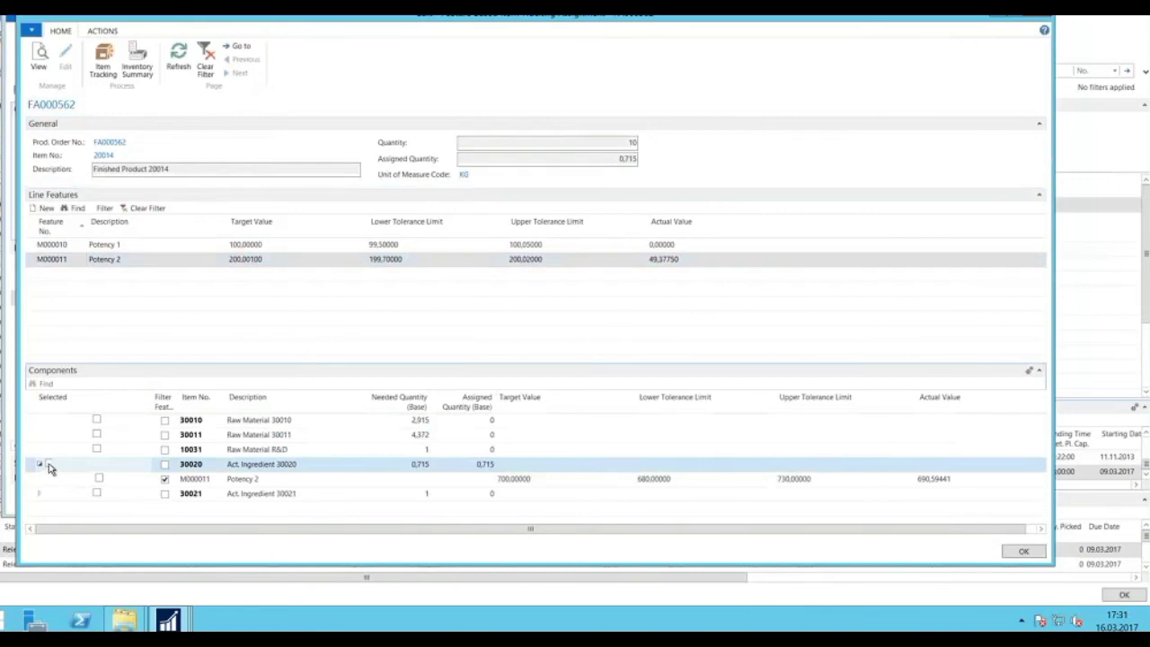
pyautogui.click(49, 464)
# Show the available lots for component 30020 and expand lots PH-2 and PH-3.
pyautogui.click(106, 56)
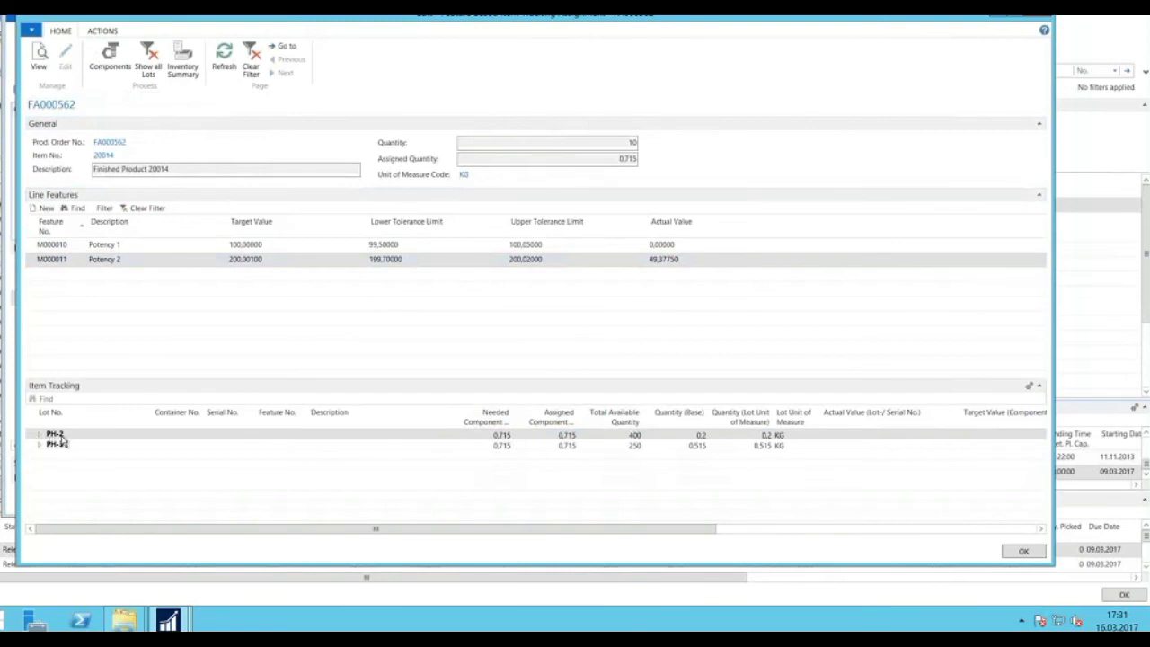
pyautogui.click(40, 436)
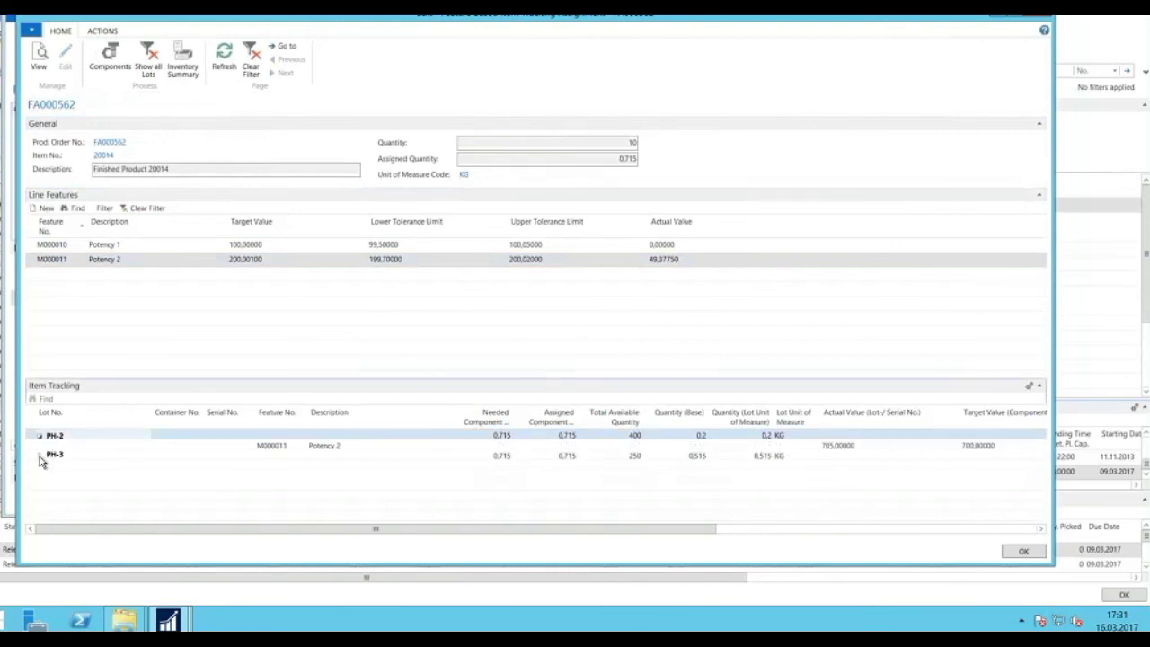
pyautogui.click(39, 456)
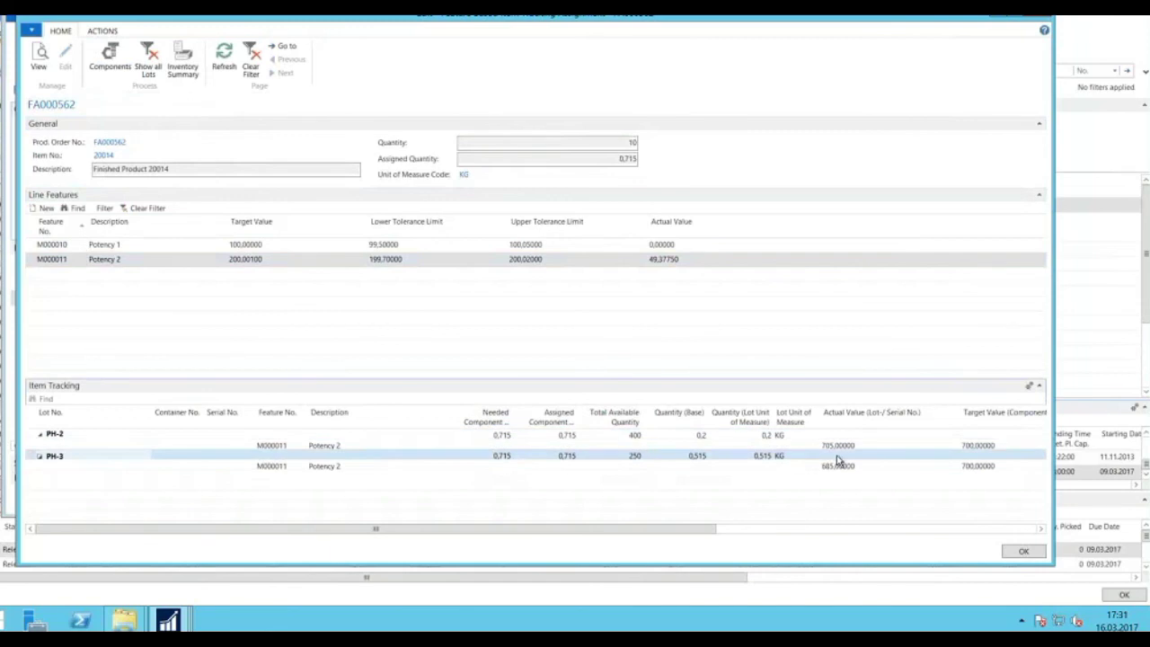
# Set lot quantities to 0,3 KG for PH-2 and 0,415 KG for PH-3.
pyautogui.click(764, 436)
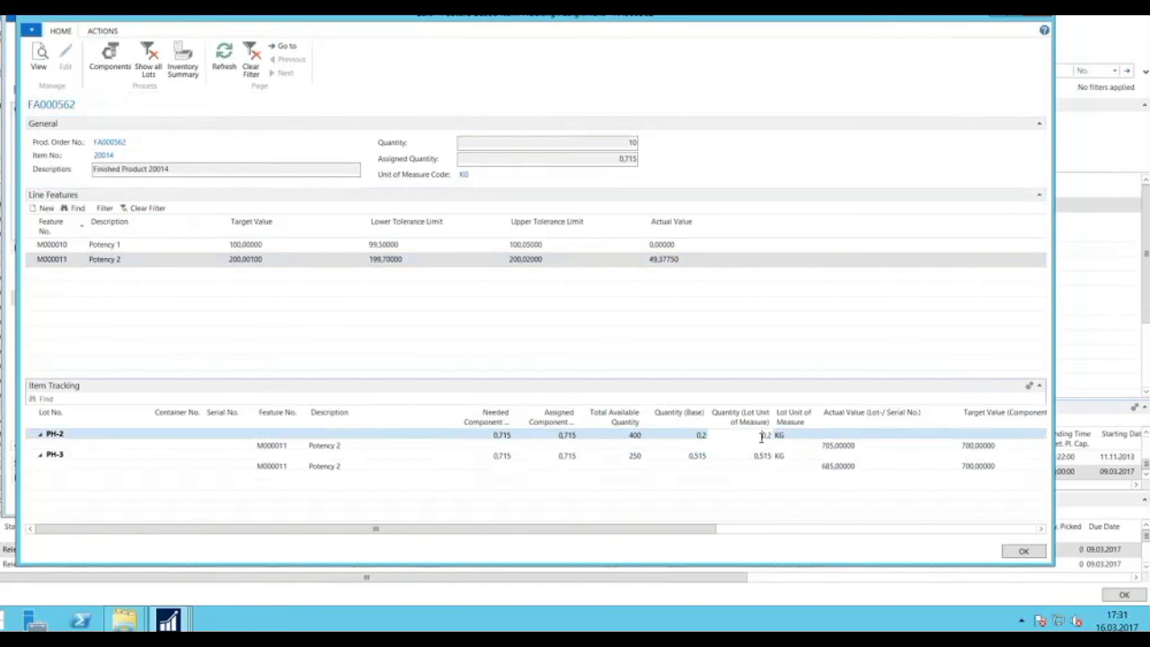
pyautogui.press('Delete')
pyautogui.press('Delete')
pyautogui.press('Delete')
pyautogui.write('0,3')
pyautogui.press('Return')
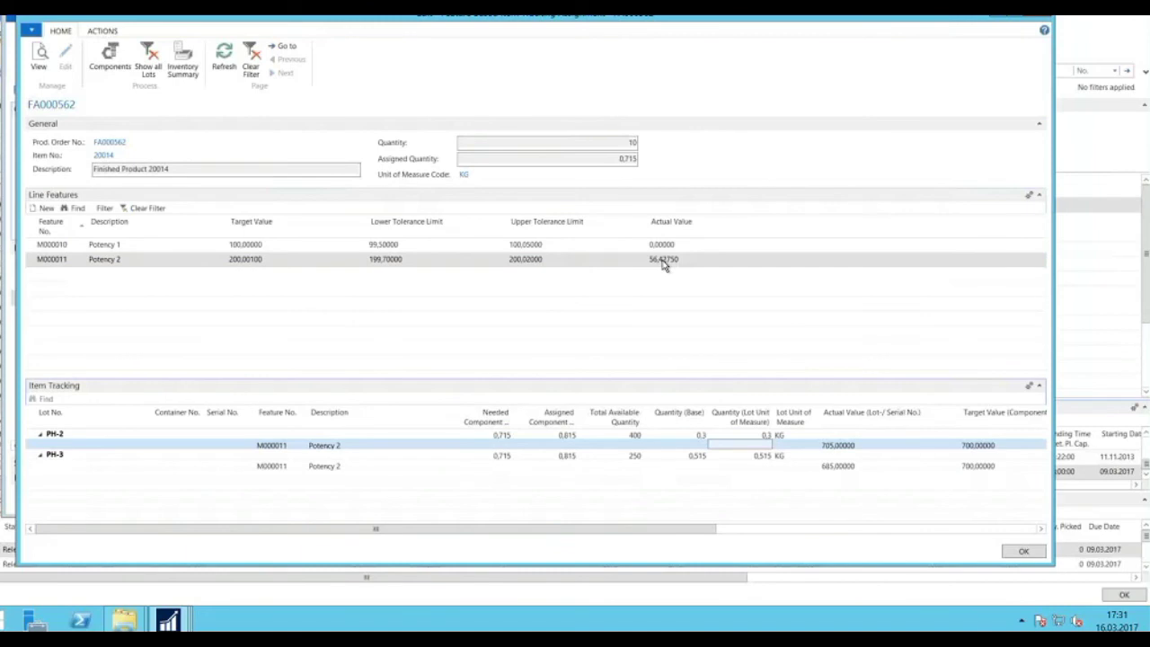
pyautogui.click(754, 456)
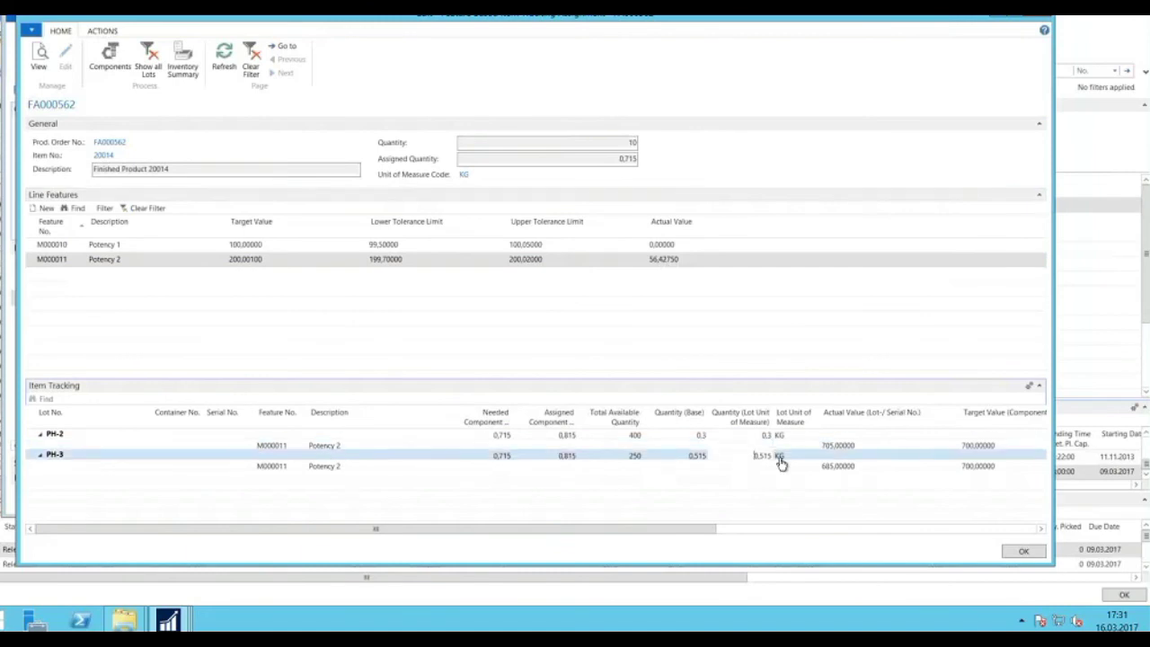
pyautogui.write('0,415')
pyautogui.press('Up')
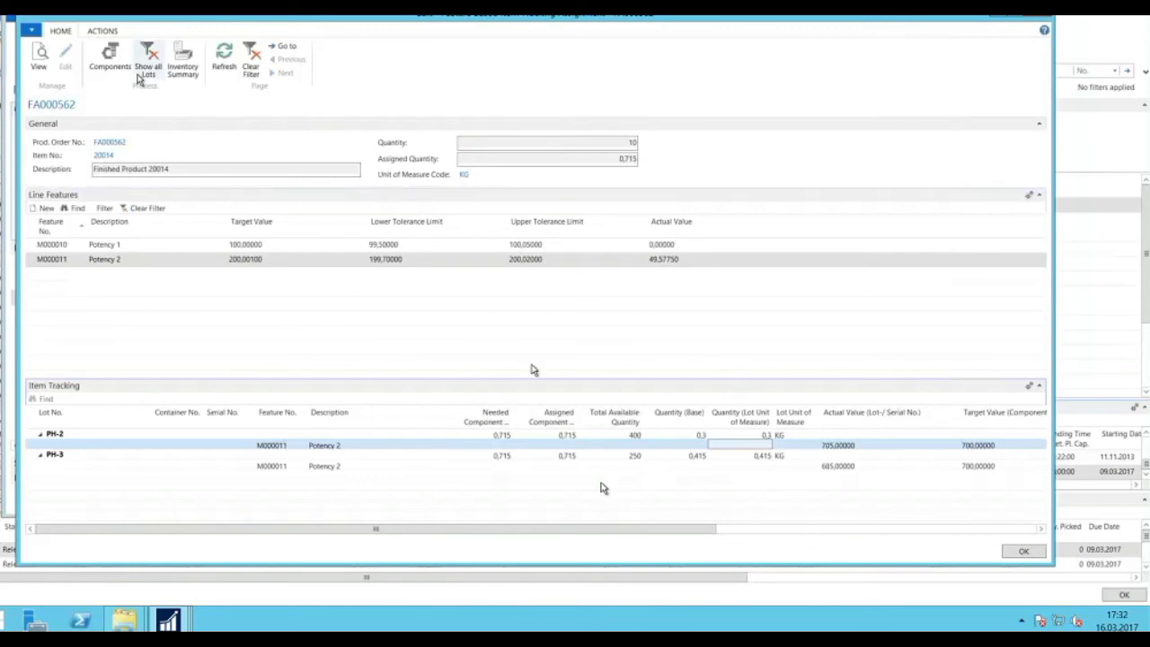
pyautogui.click(109, 58)
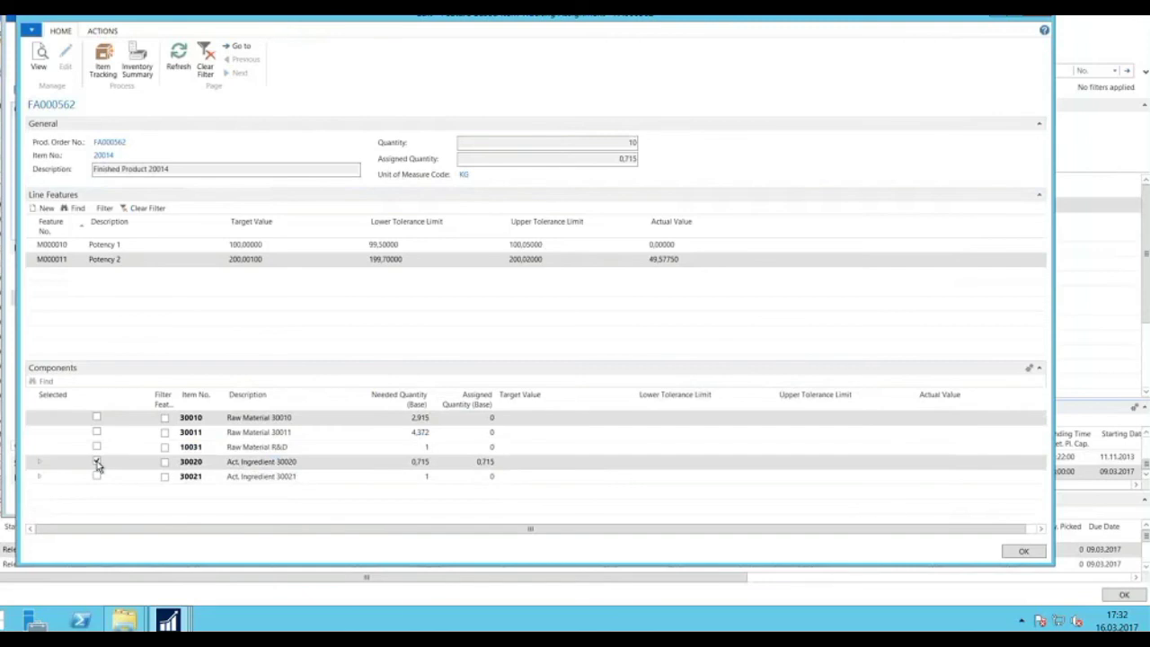
# Switch selection from 30020 to 30021, inspect lot CHARGE0330's potency values, and close the assignment.
pyautogui.click(97, 462)
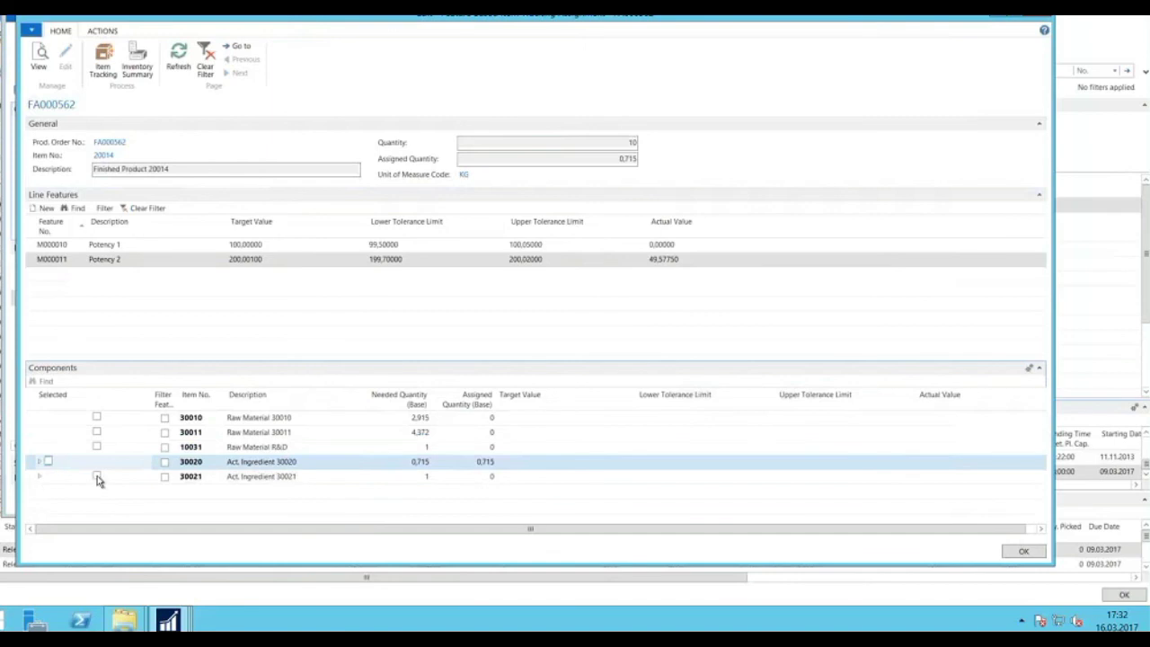
pyautogui.click(99, 480)
pyautogui.click(49, 475)
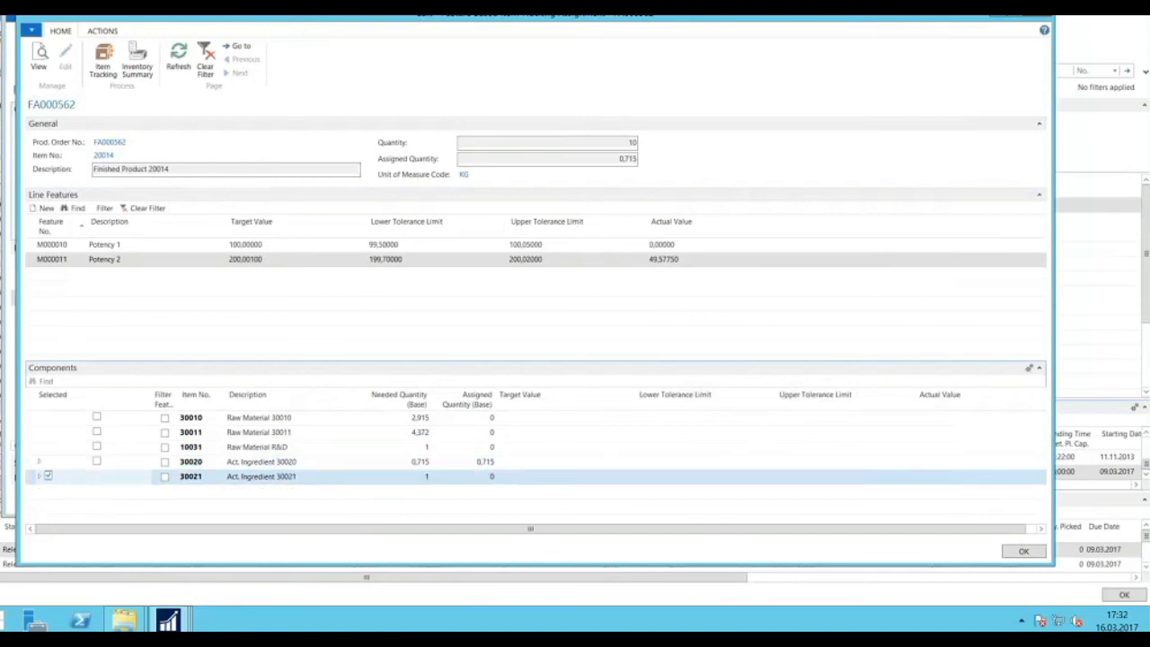
pyautogui.click(102, 63)
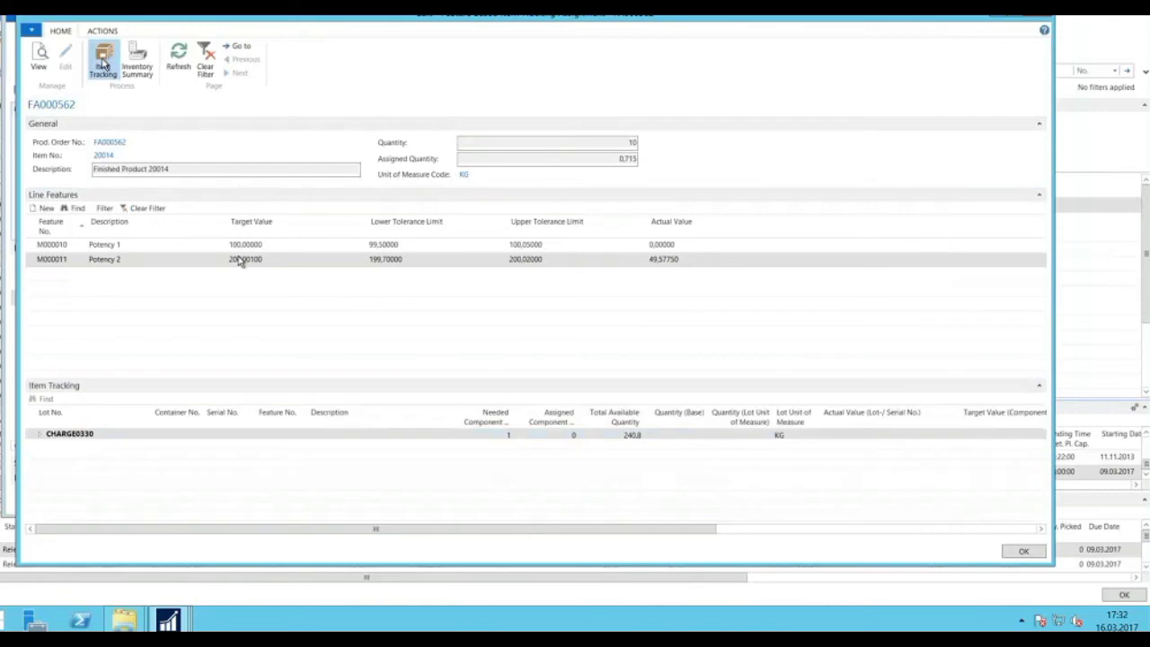
pyautogui.click(65, 440)
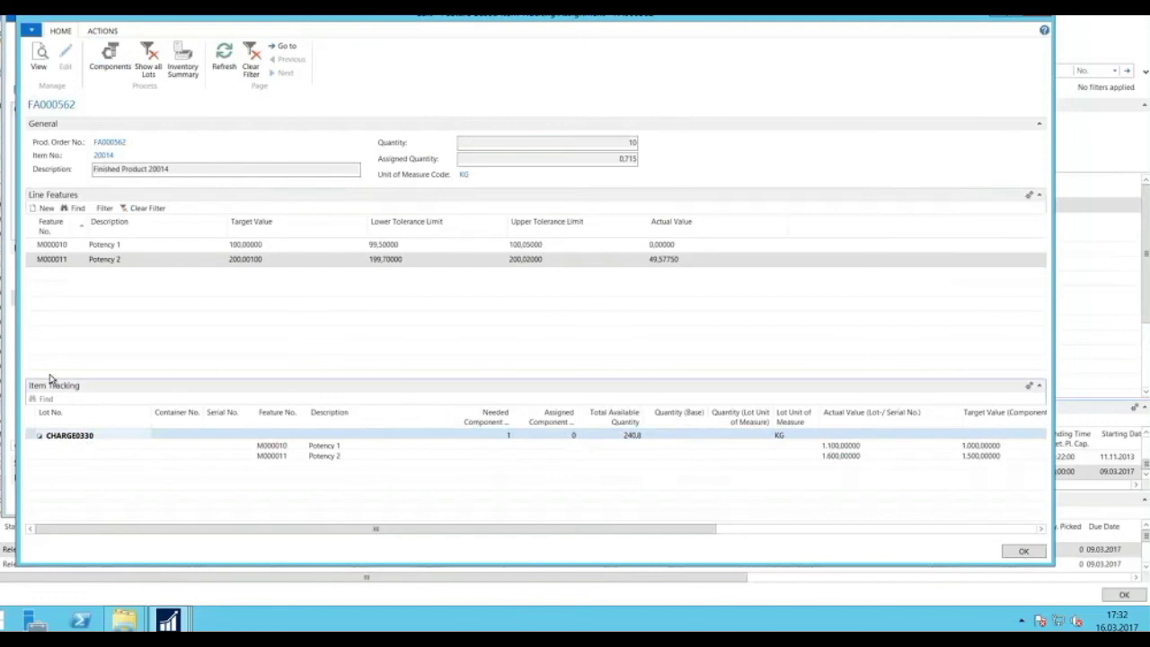
pyautogui.click(116, 63)
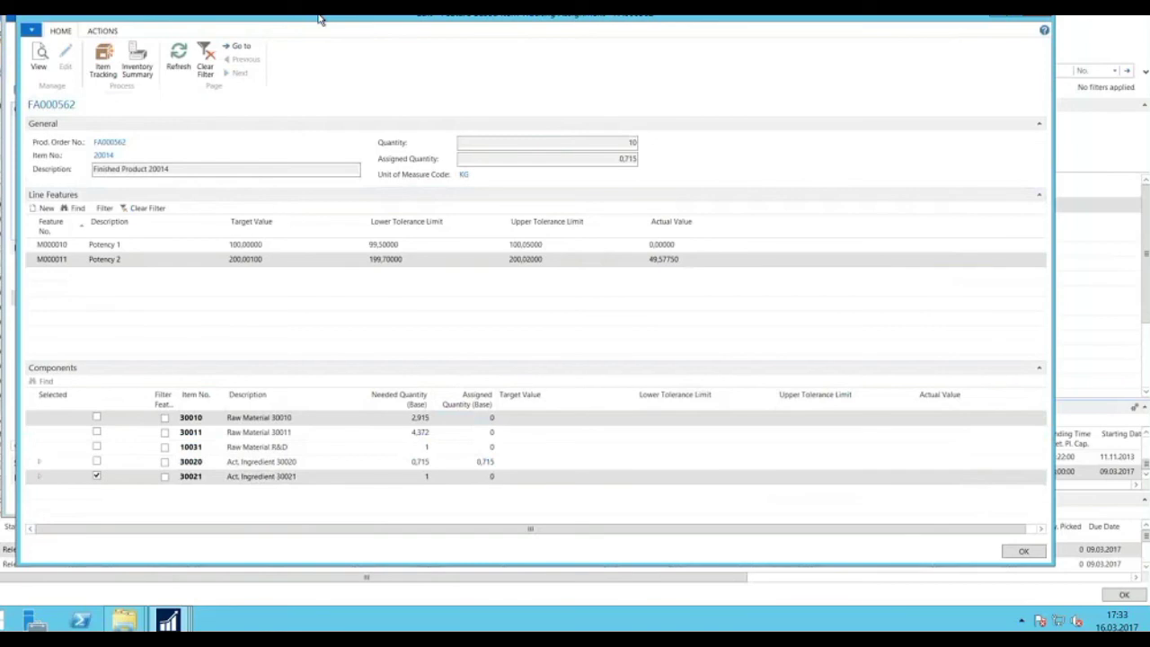
pyautogui.click(1040, 15)
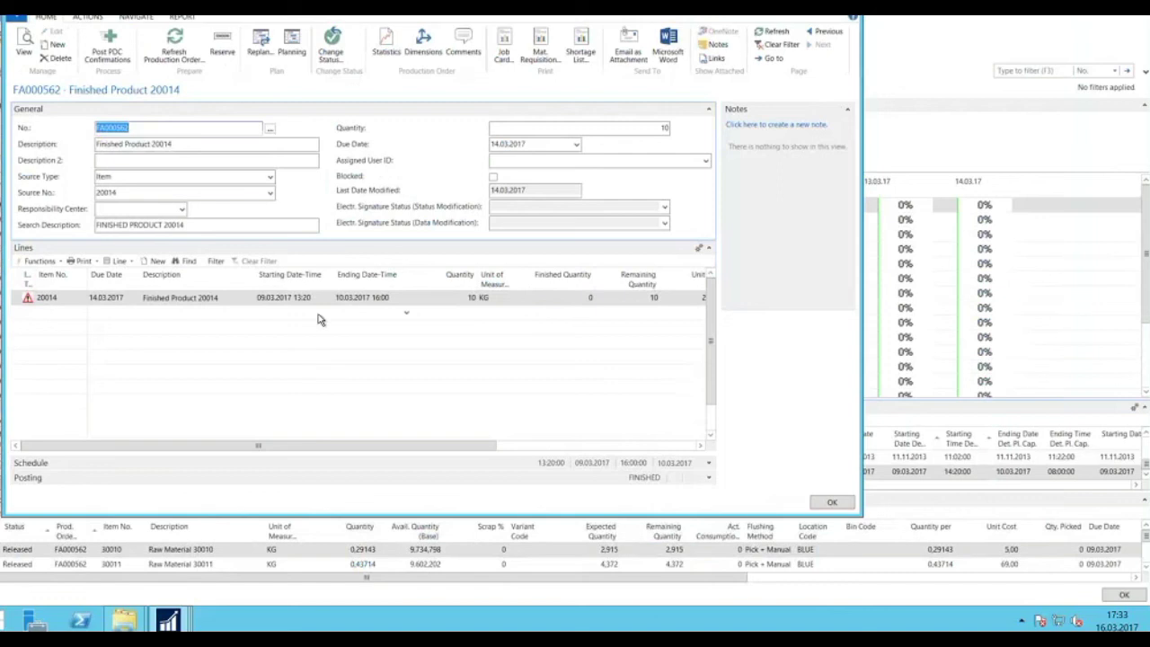
# Review the components of the Finished Product 20014 line, then close the component list.
pyautogui.click(25, 303)
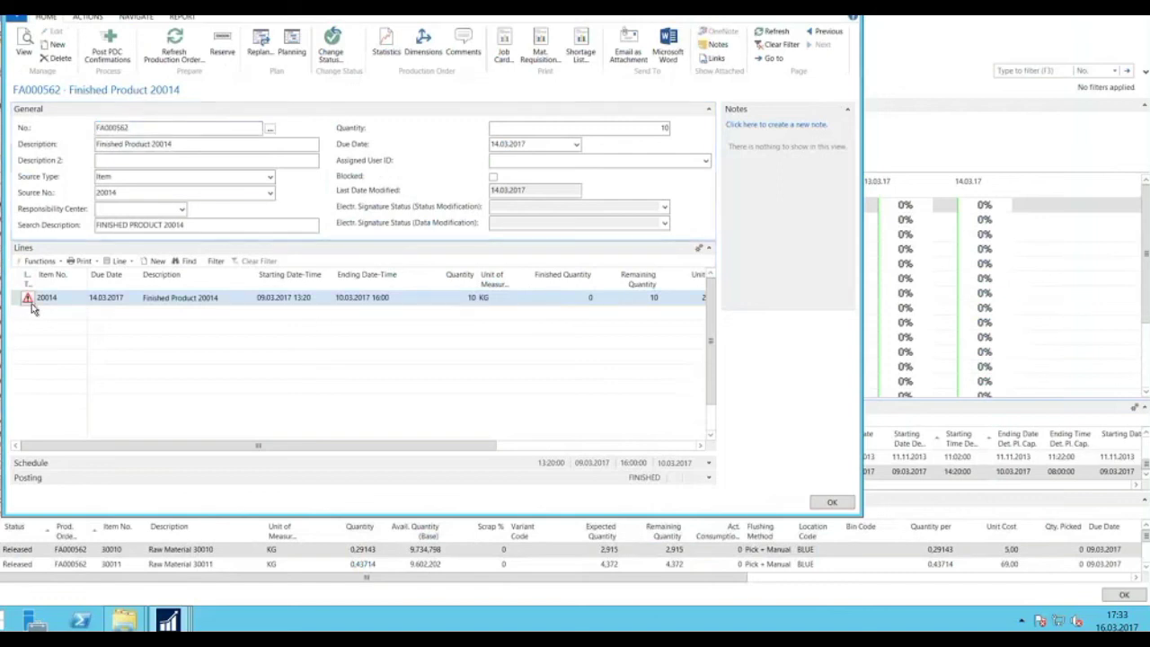
pyautogui.click(130, 261)
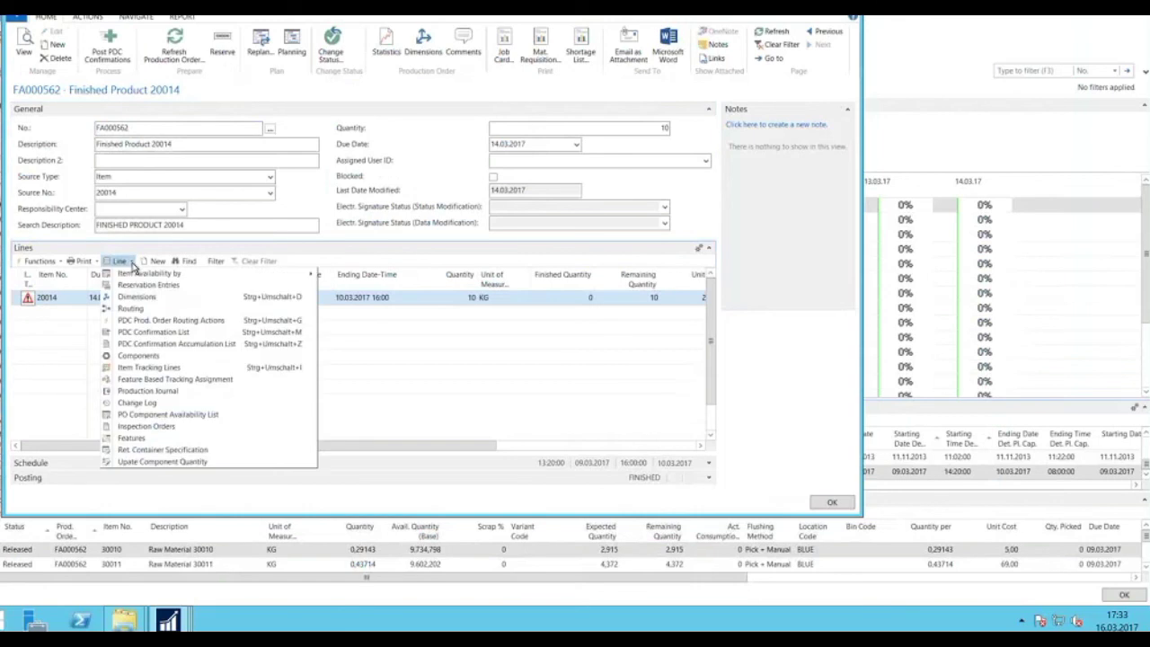
pyautogui.click(138, 355)
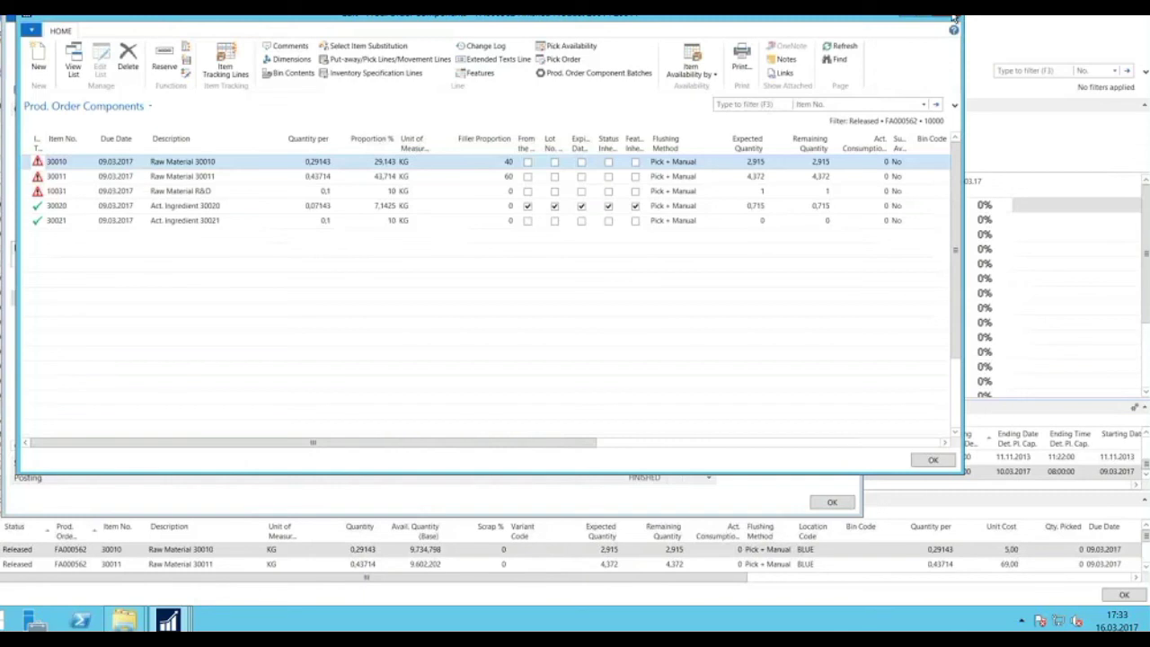
pyautogui.click(954, 18)
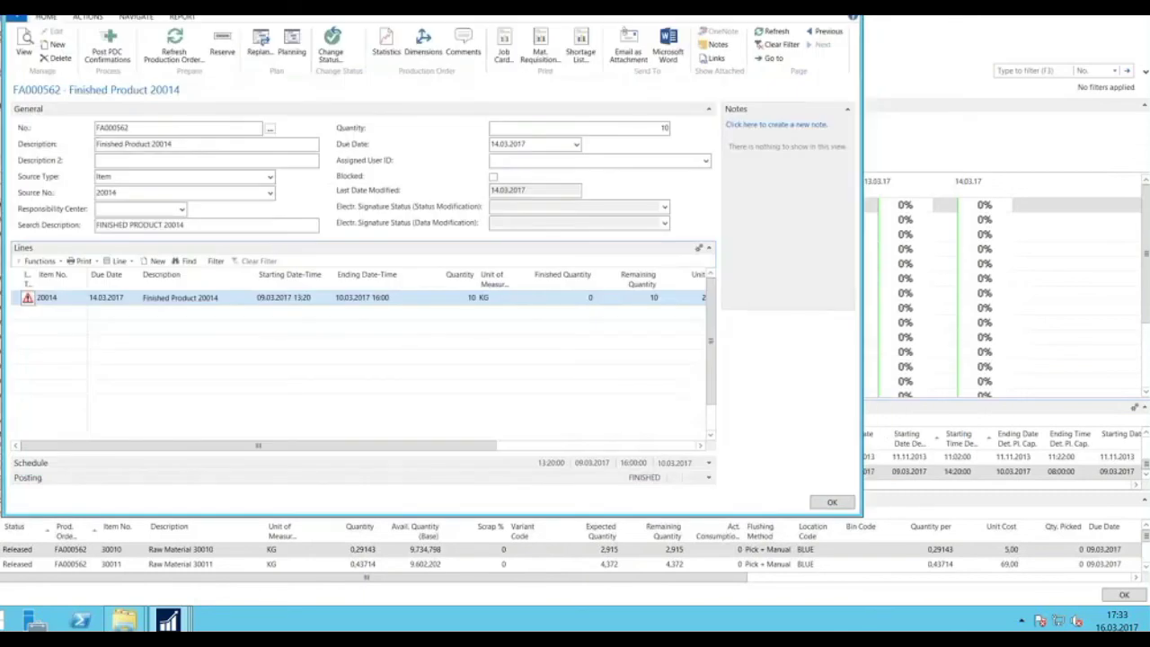
# Close the FA000562 order card to return to the Order Detail Planning chart.
pyautogui.press('Escape')
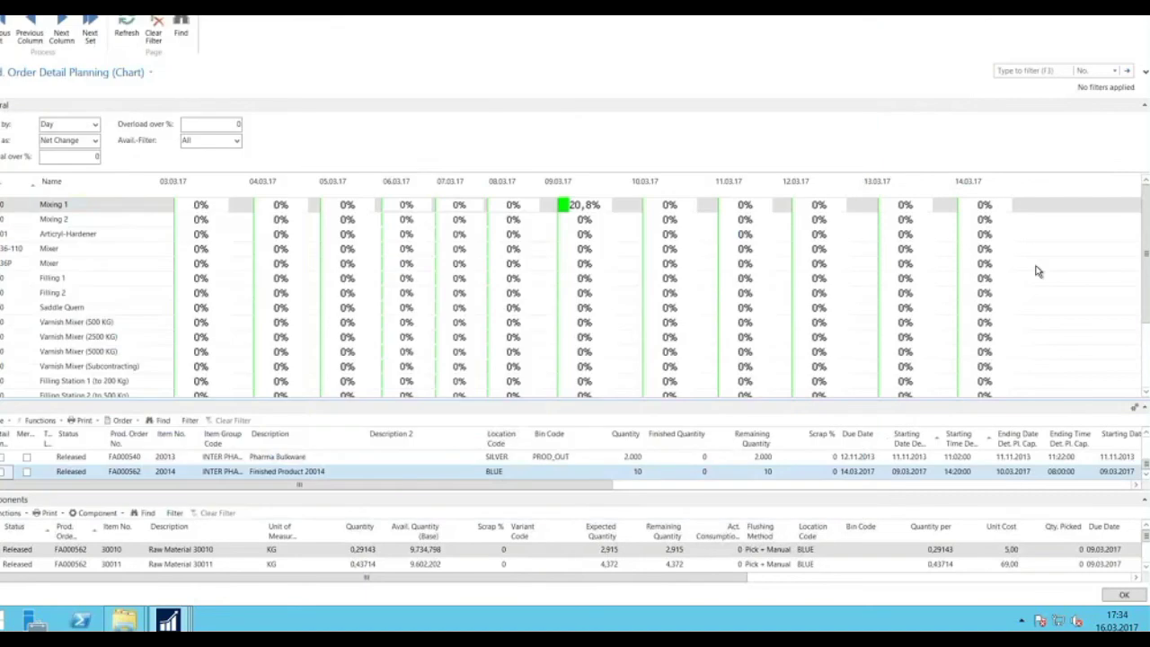